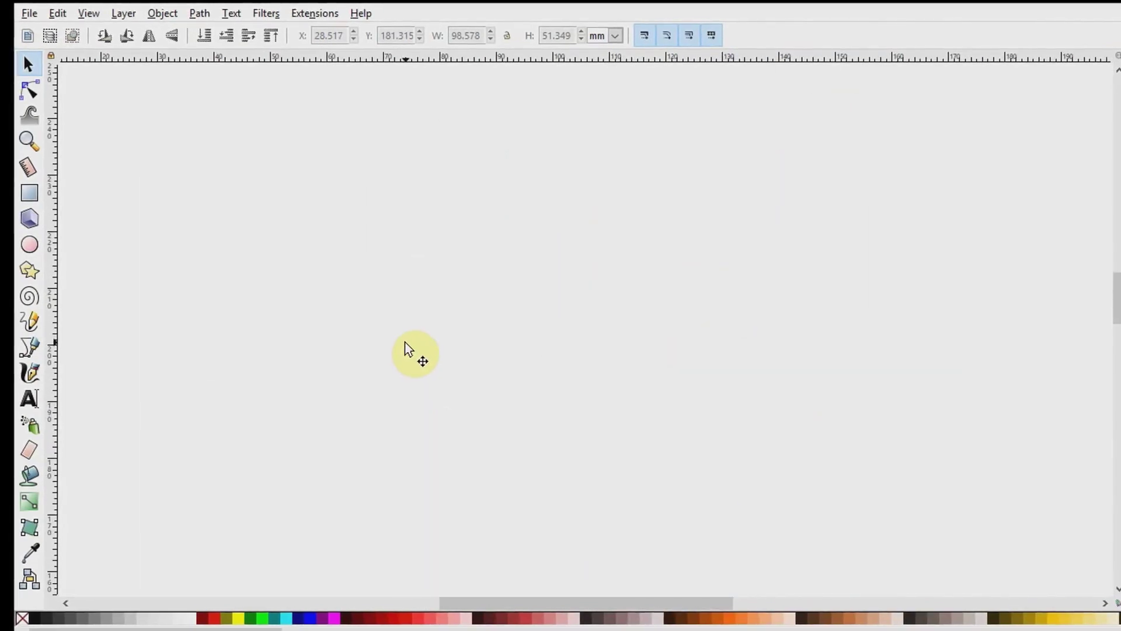
# - Paste the banana photo onto the canvas and move it up to about X 18.7, Y 176.8 mm
pyautogui.rightClick(291, 314)
pyautogui.click(368, 401)
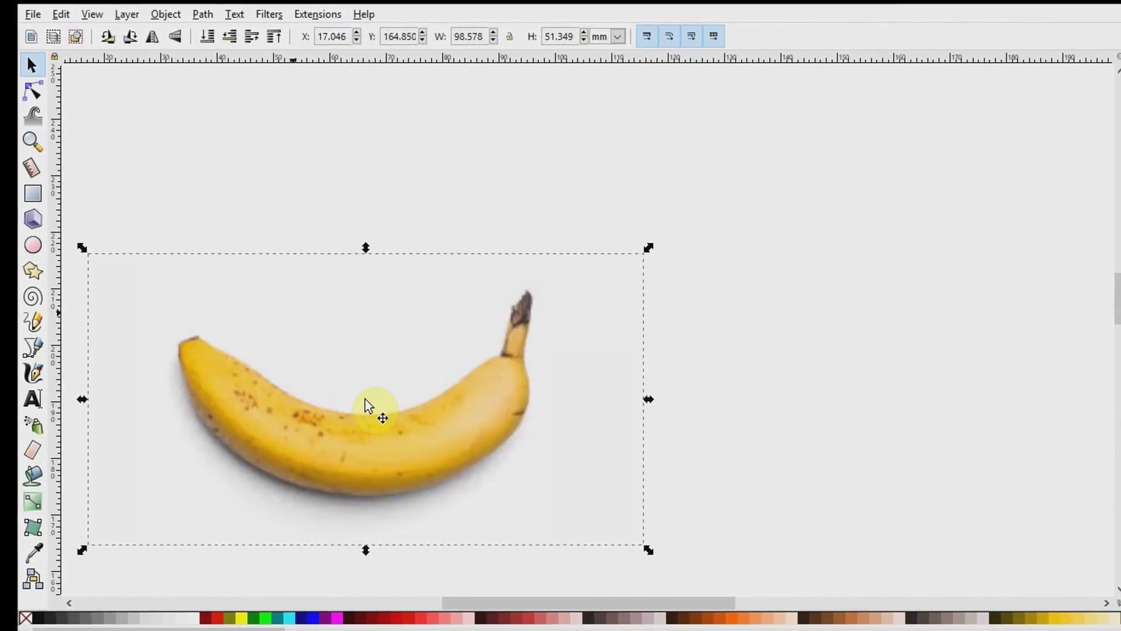
pyautogui.moveTo(358, 430); pyautogui.dragTo(380, 383)
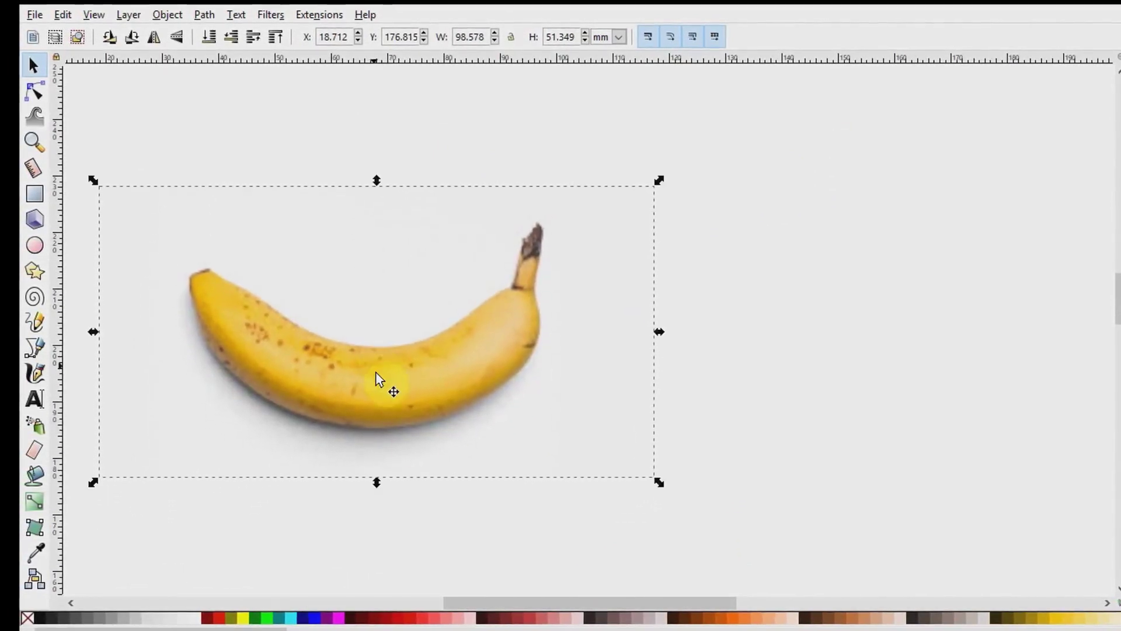
pyautogui.click(444, 526)
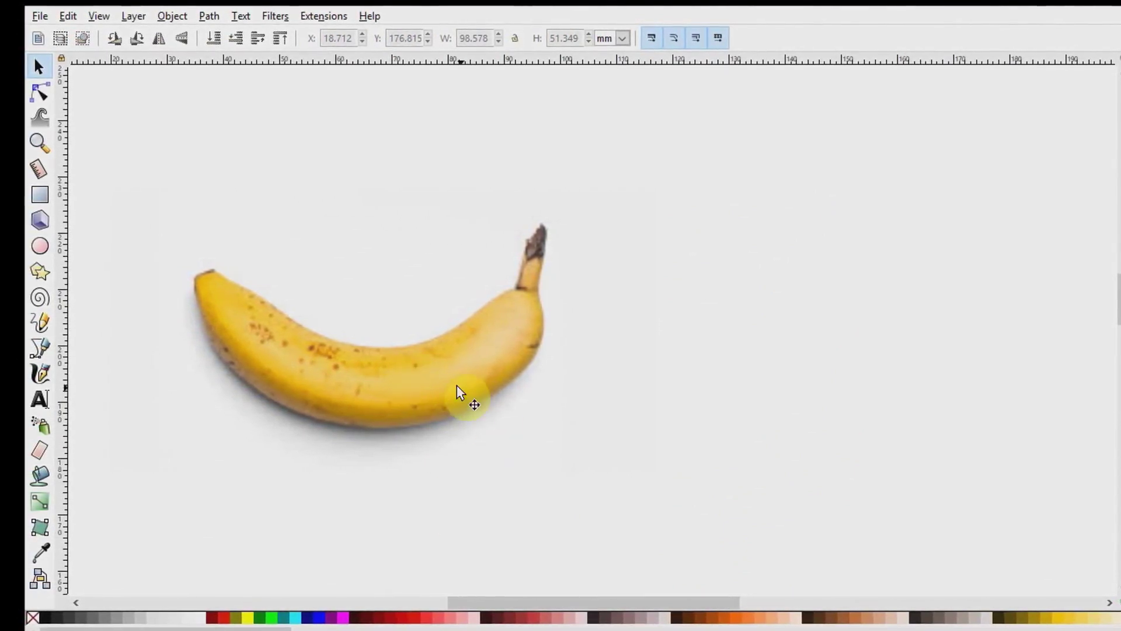
# - Enlarge the banana photo to about 151 mm wide and 79 mm high
pyautogui.click(439, 386)
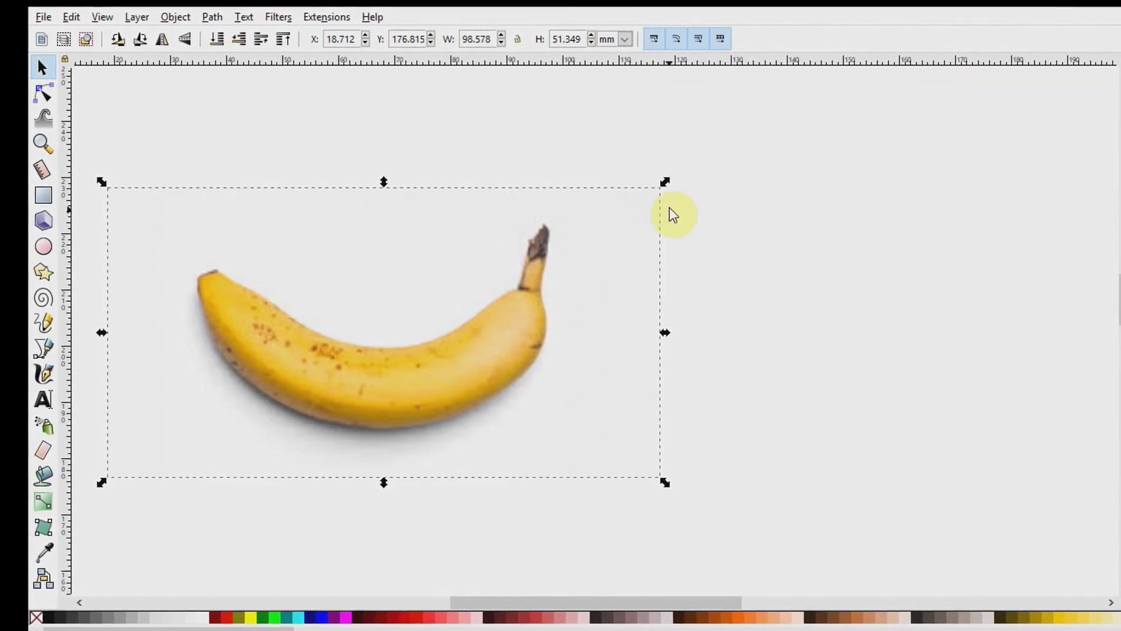
pyautogui.moveTo(665, 182); pyautogui.dragTo(808, 61)
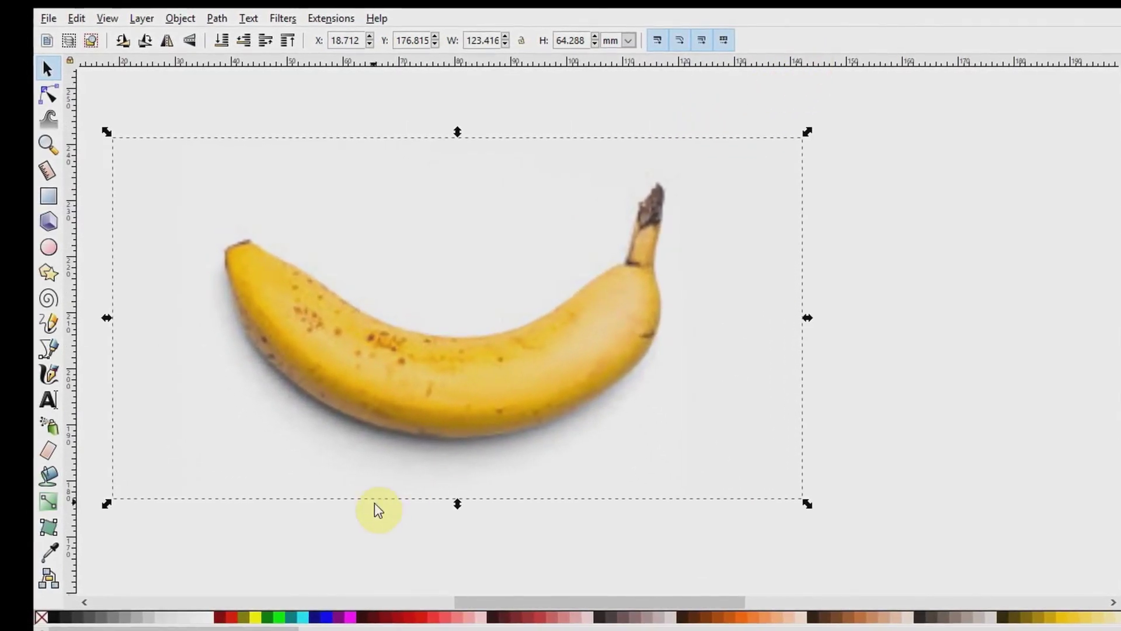
pyautogui.moveTo(808, 506); pyautogui.dragTo(979, 560)
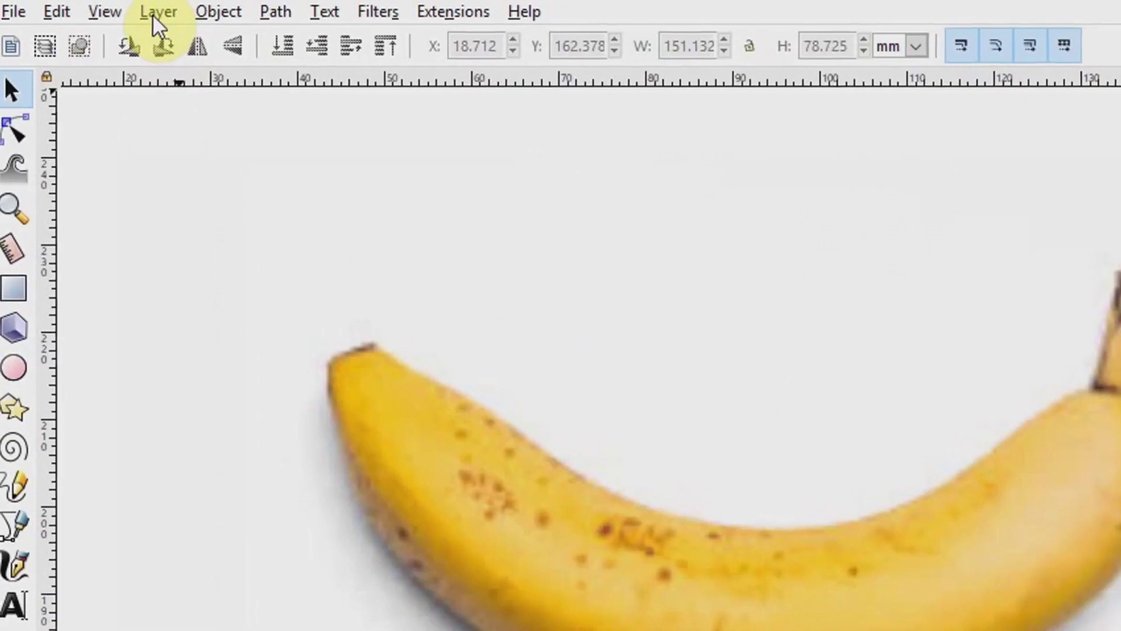
# - Lock Layer 1 holding the banana photo and add a layer named Layer 2 above it
pyautogui.click(152, 14)
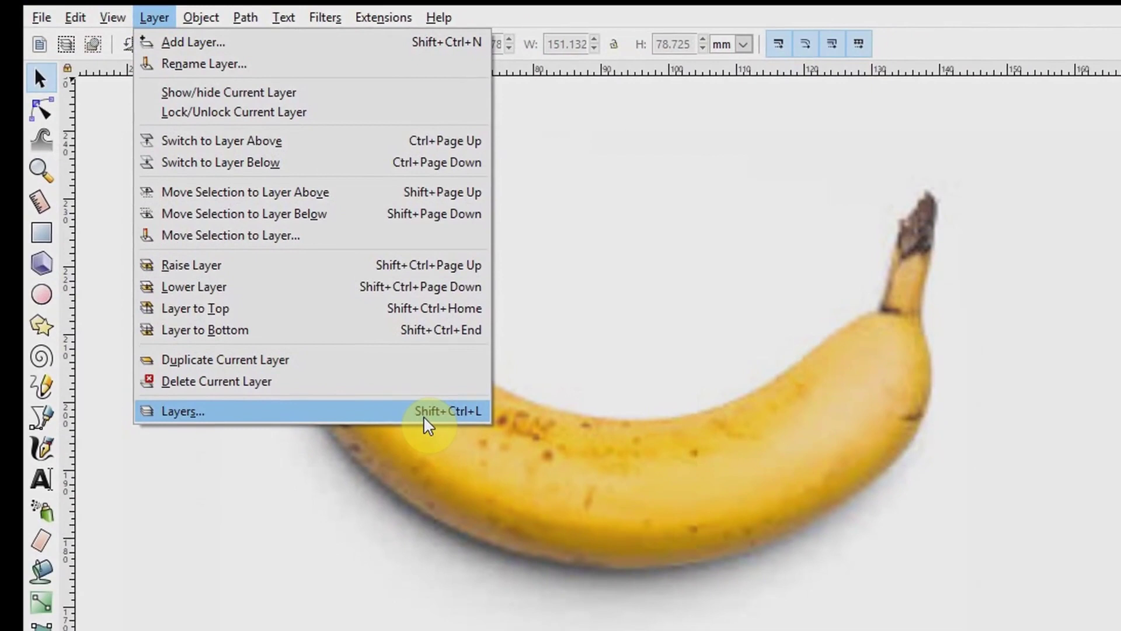
pyautogui.click(418, 405)
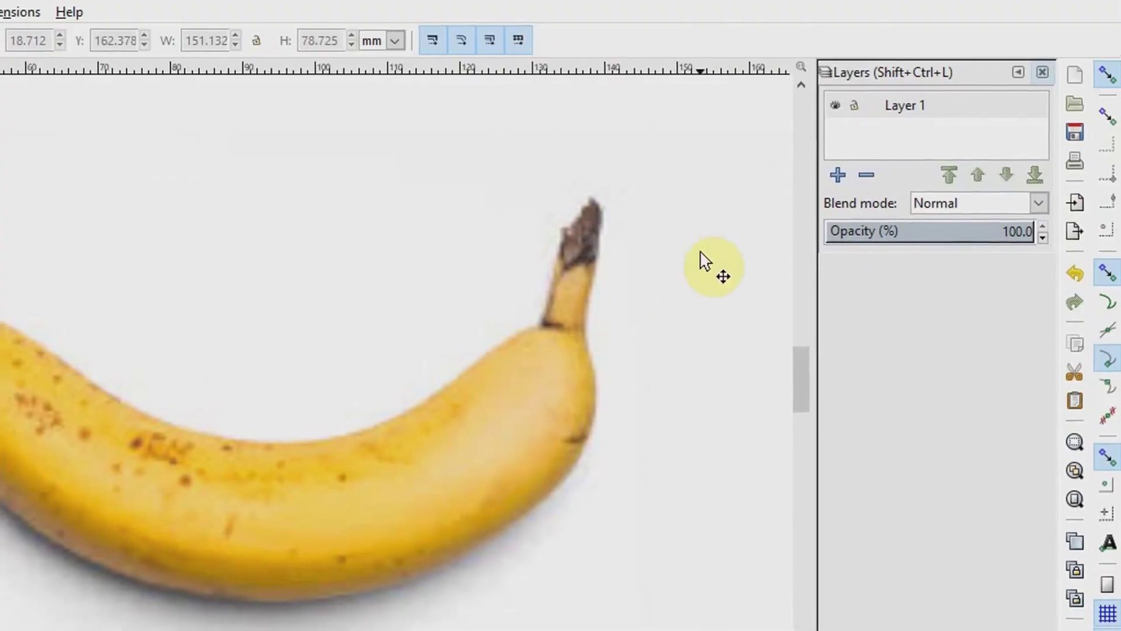
pyautogui.click(862, 103)
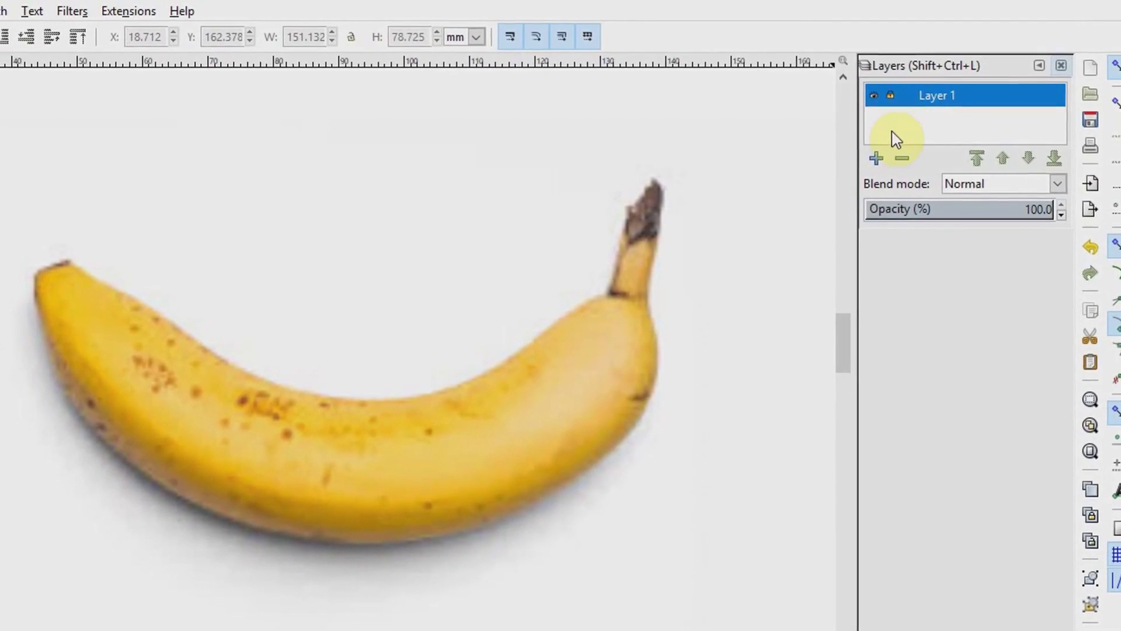
pyautogui.click(879, 159)
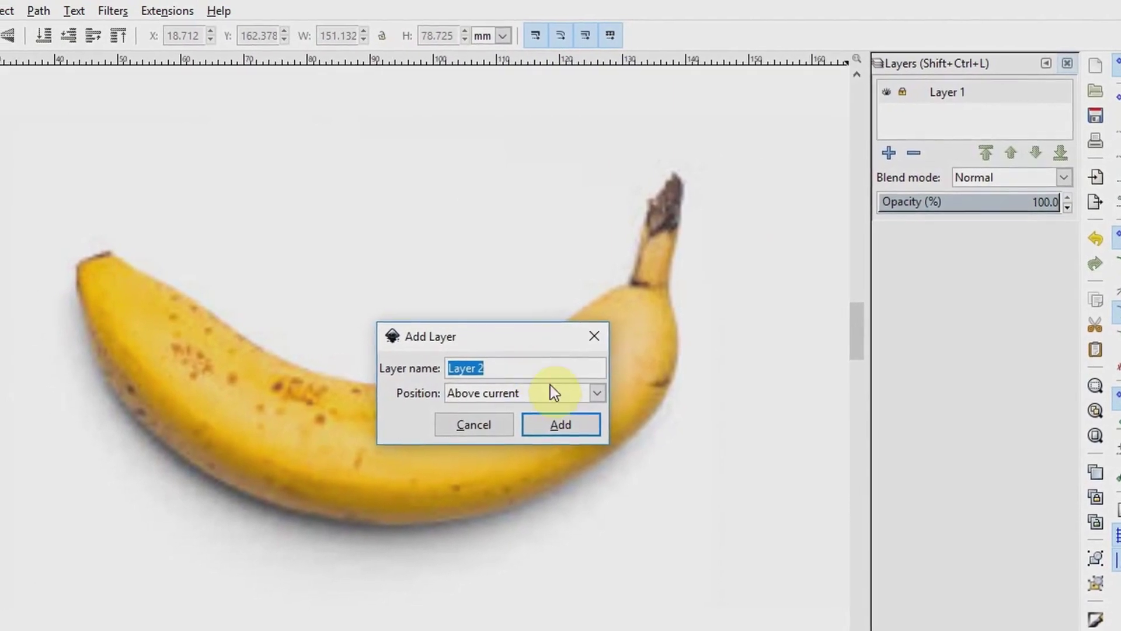
pyautogui.click(554, 428)
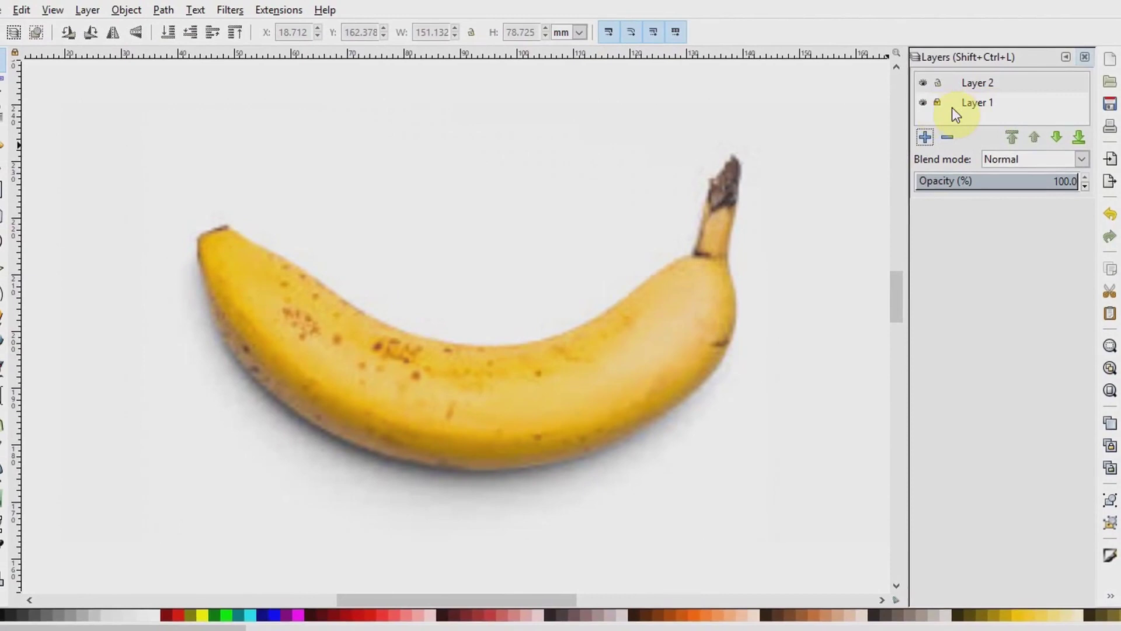
# - Start a Bezier path on Layer 2 at the outer corner of the banana's left tip
pyautogui.click(3, 340)
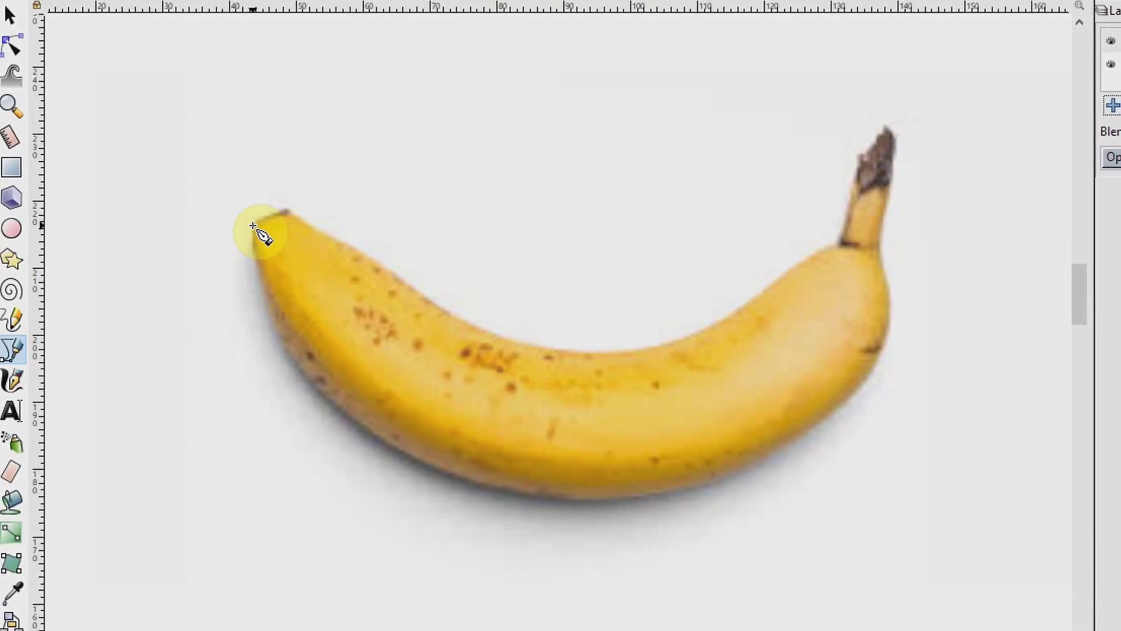
pyautogui.click(251, 225)
pyautogui.moveTo(314, 397); pyautogui.dragTo(379, 451)
pyautogui.moveTo(485, 488); pyautogui.dragTo(613, 516)
pyautogui.moveTo(728, 474); pyautogui.dragTo(803, 442)
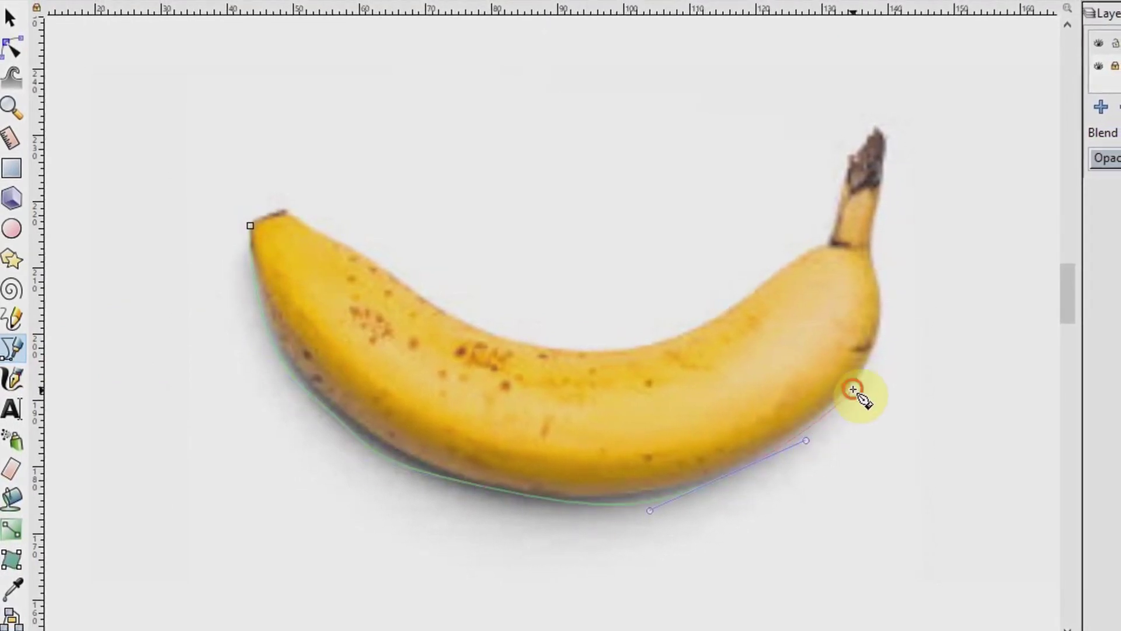
pyautogui.moveTo(856, 389); pyautogui.dragTo(878, 355)
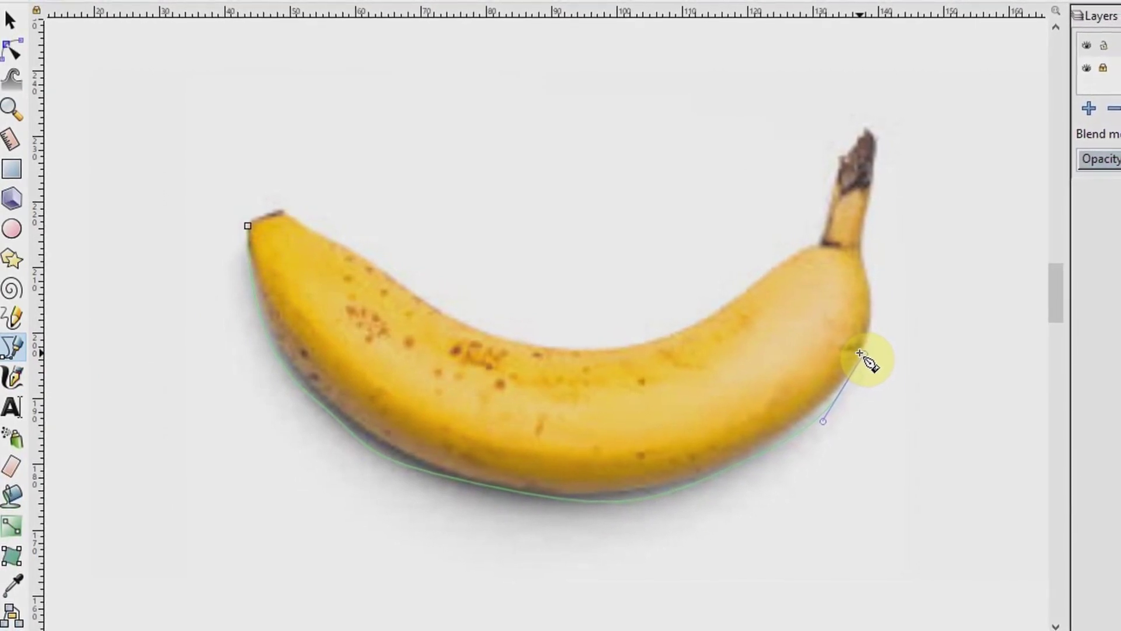
pyautogui.moveTo(871, 315); pyautogui.dragTo(870, 284)
pyautogui.press('BackSpace')
pyautogui.press('BackSpace')
pyautogui.press('BackSpace')
pyautogui.press('BackSpace')
pyautogui.press('BackSpace')
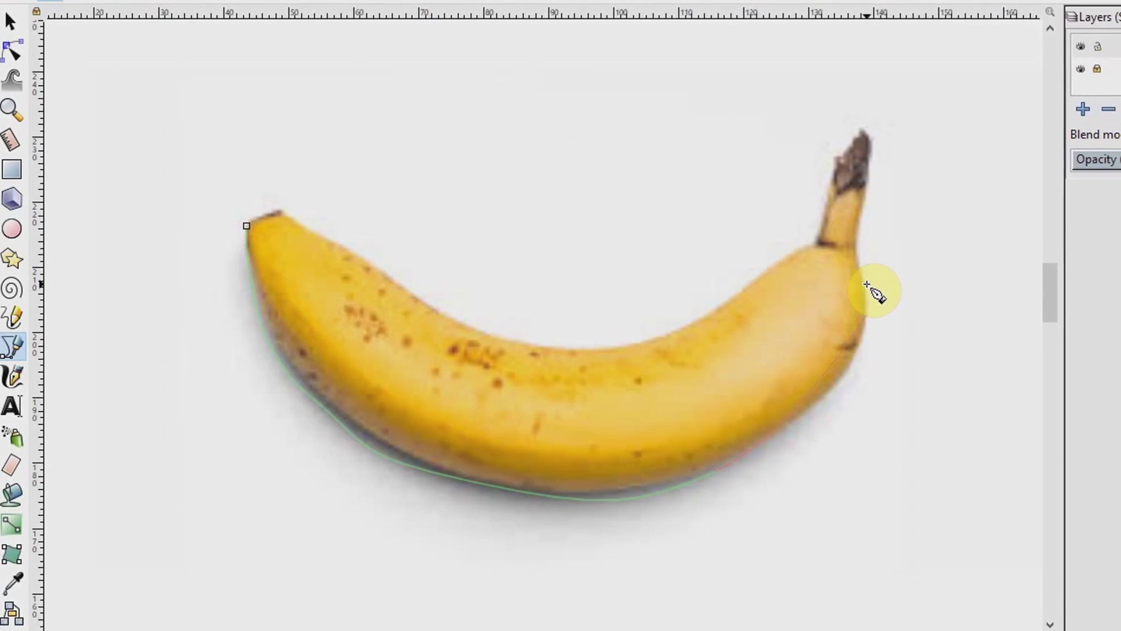
pyautogui.press('BackSpace')
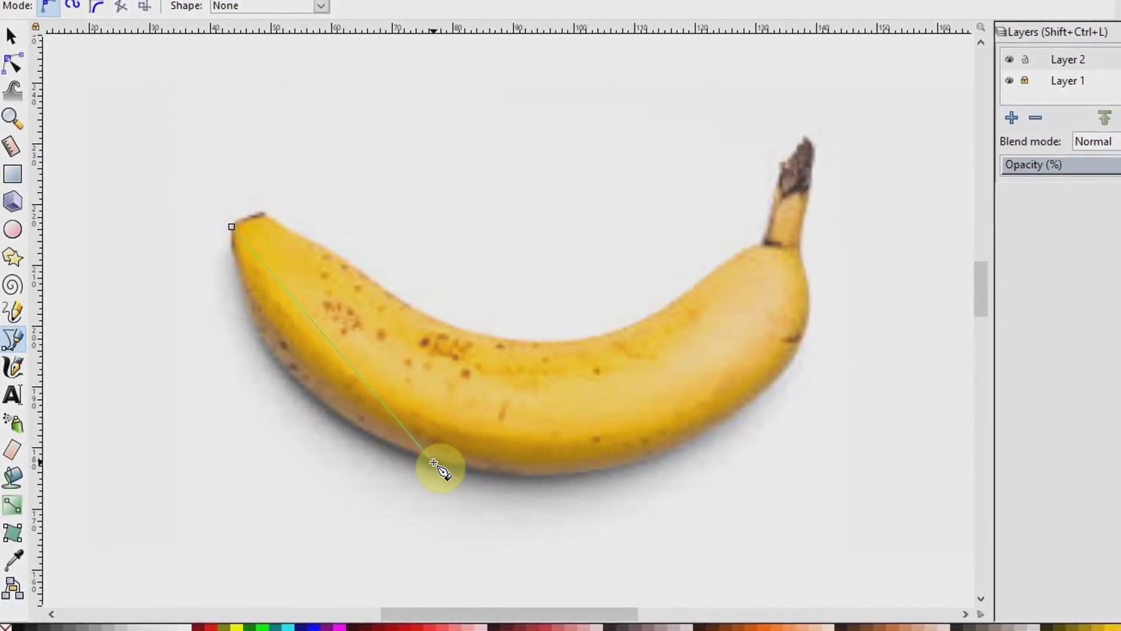
# - Trace the banana's outline roughly with straight Bezier segments, leaving out the dark stem end, and close the path at its start node
pyautogui.click(433, 462)
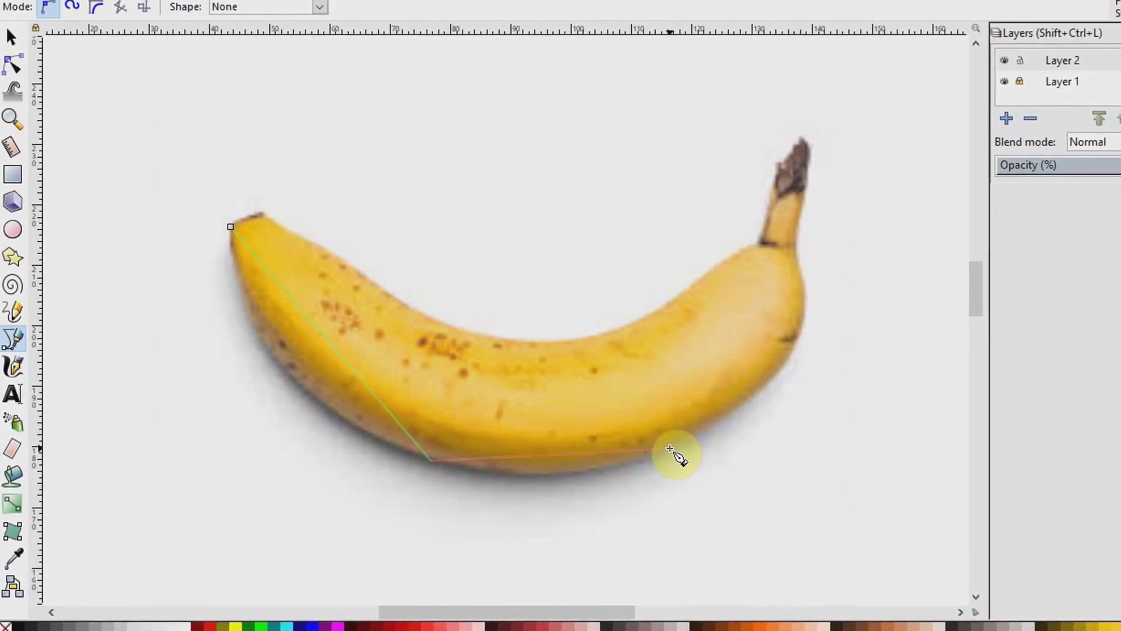
pyautogui.click(654, 451)
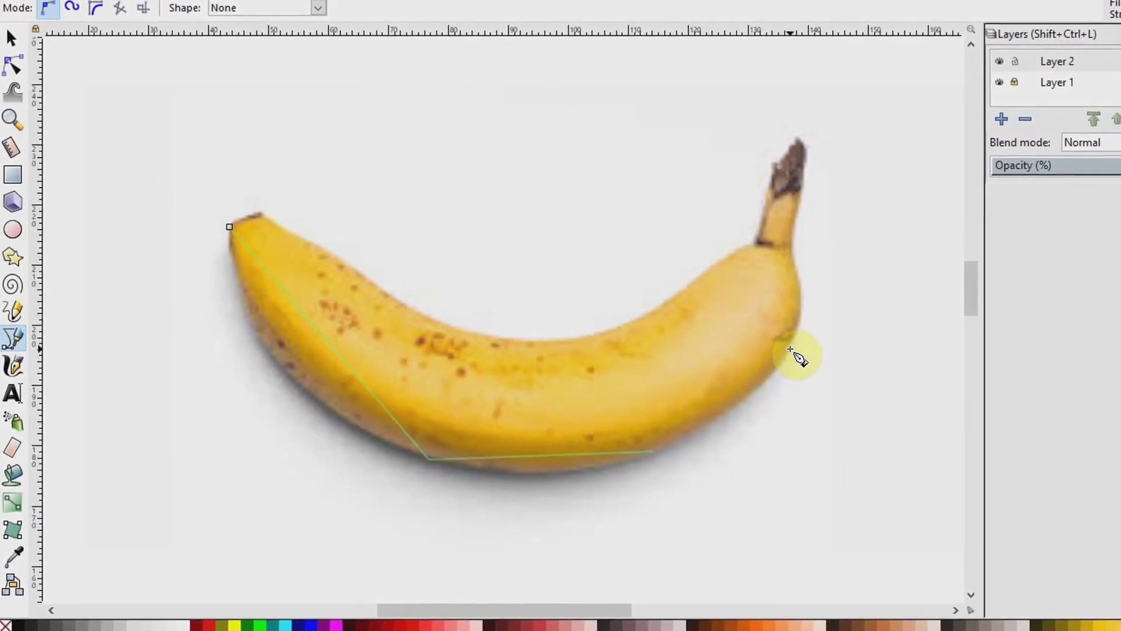
pyautogui.click(788, 349)
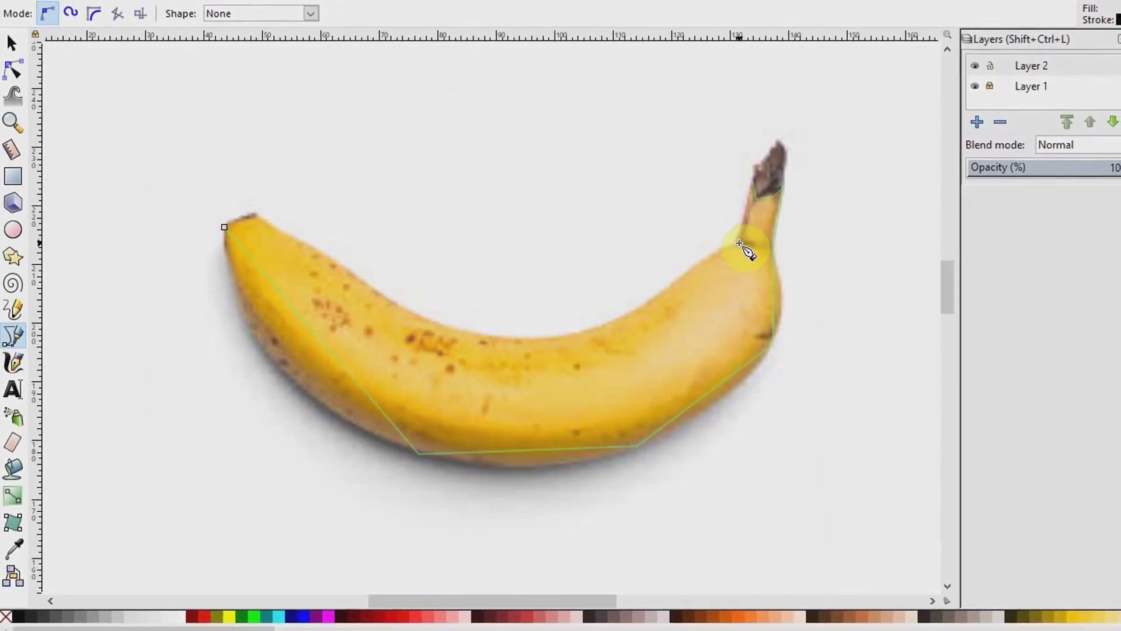
pyautogui.click(739, 243)
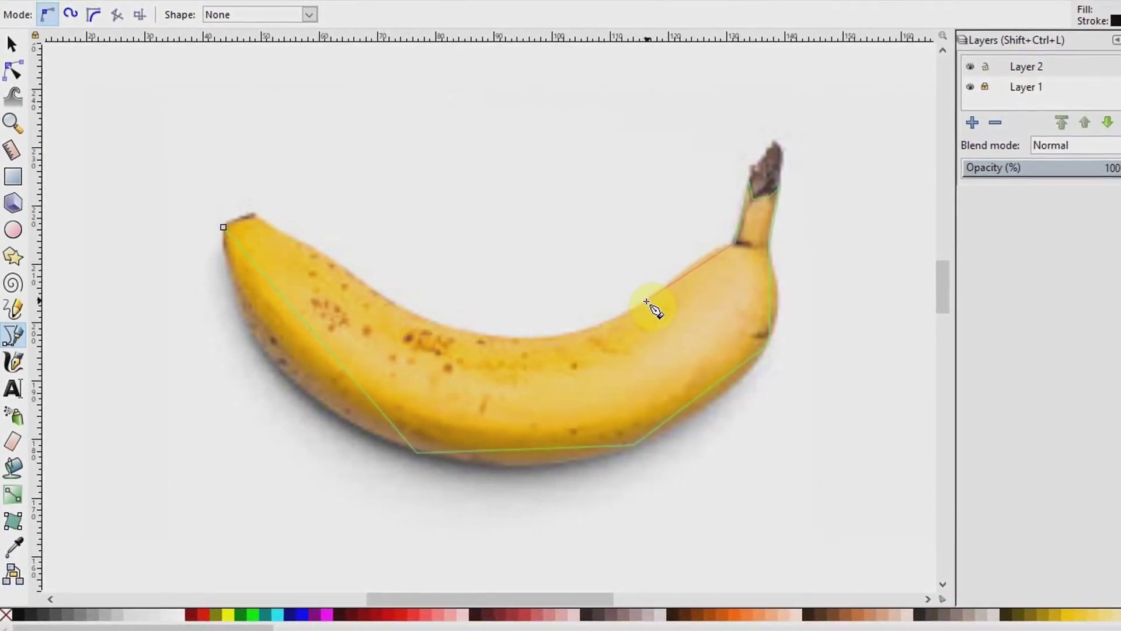
pyautogui.click(640, 305)
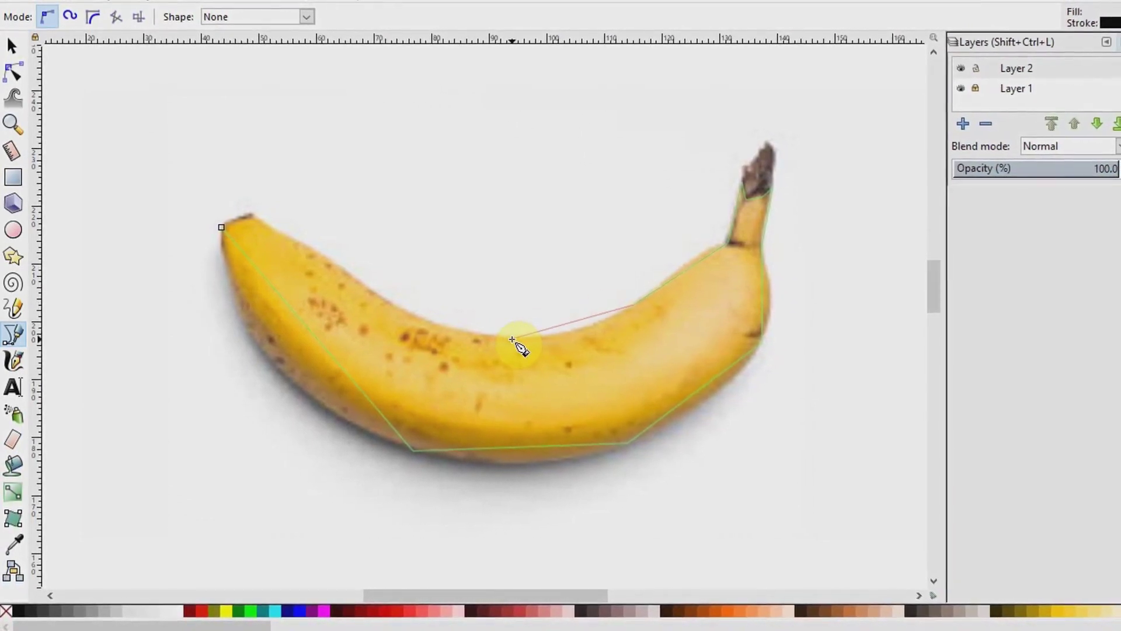
pyautogui.click(512, 339)
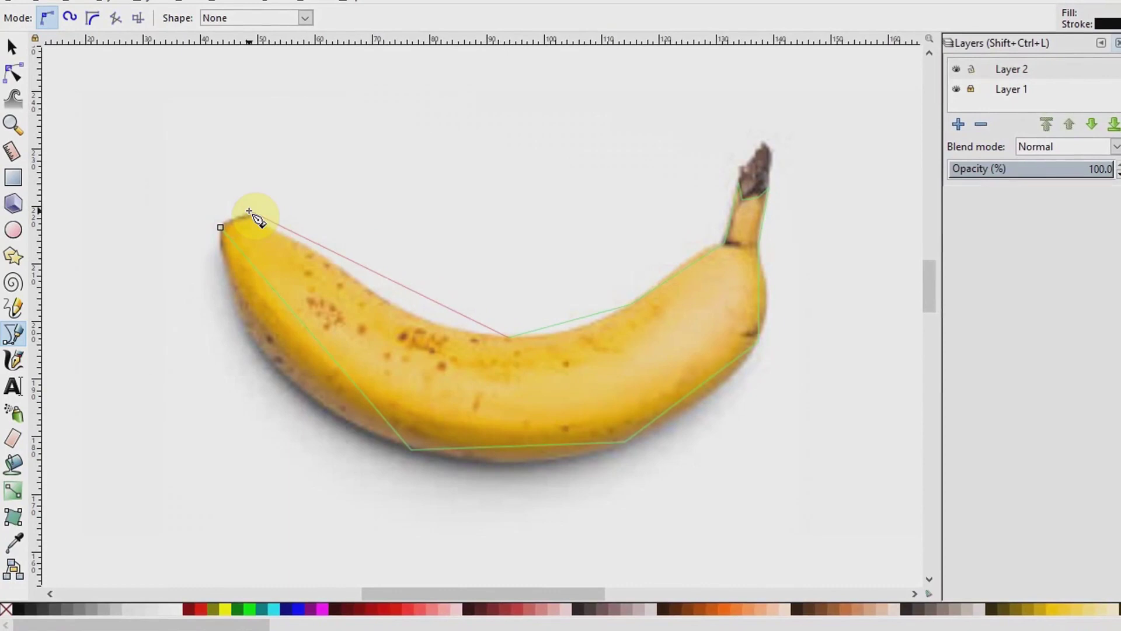
pyautogui.click(249, 212)
pyautogui.click(220, 227)
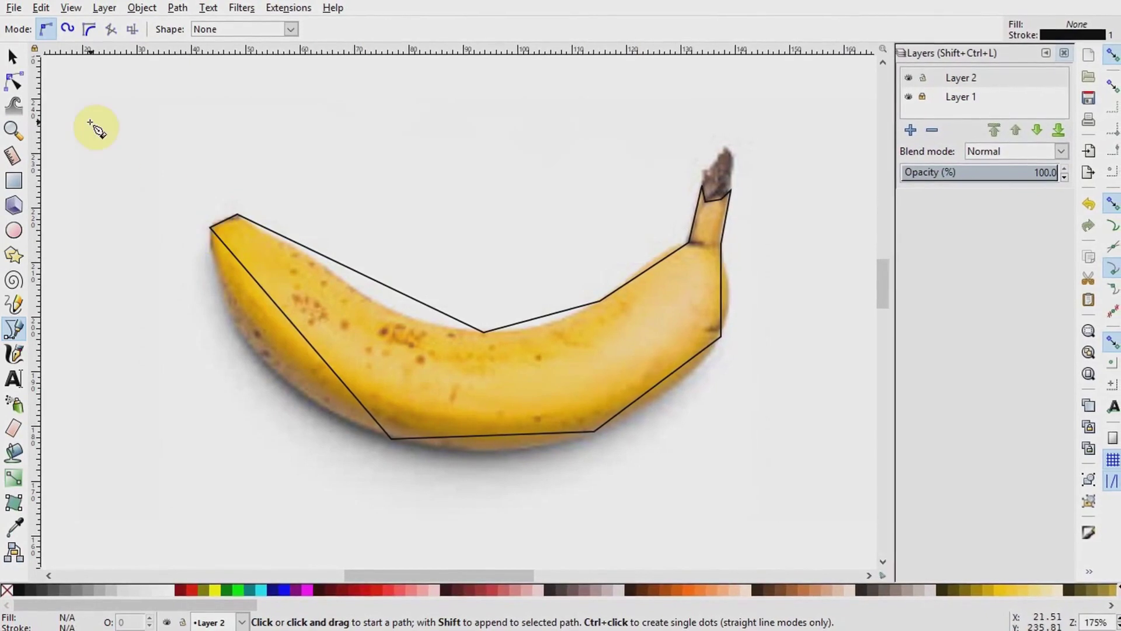
# - Bend the outline's segments along the right side of the stem and body, and adjust the node at the stem's base
pyautogui.click(21, 83)
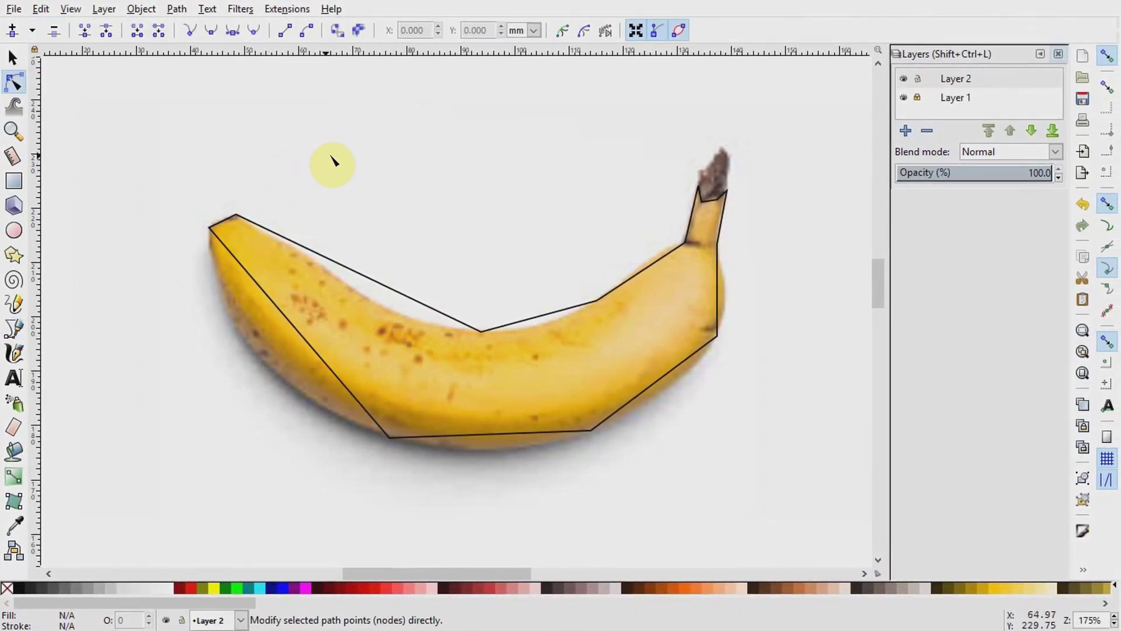
pyautogui.click(722, 222)
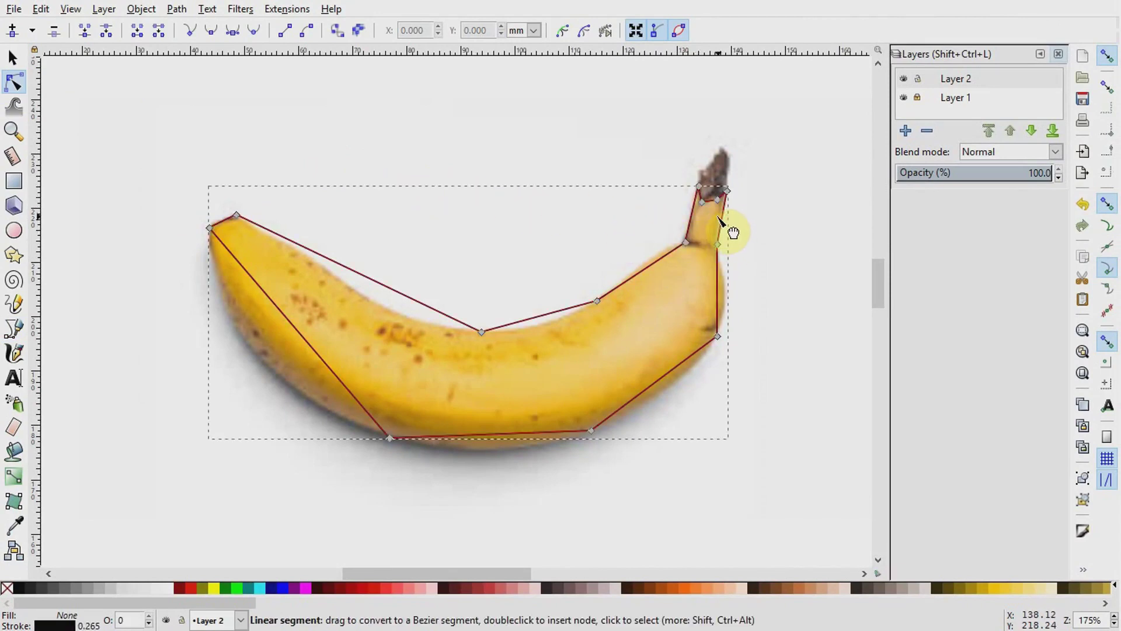
pyautogui.moveTo(721, 218); pyautogui.dragTo(718, 217)
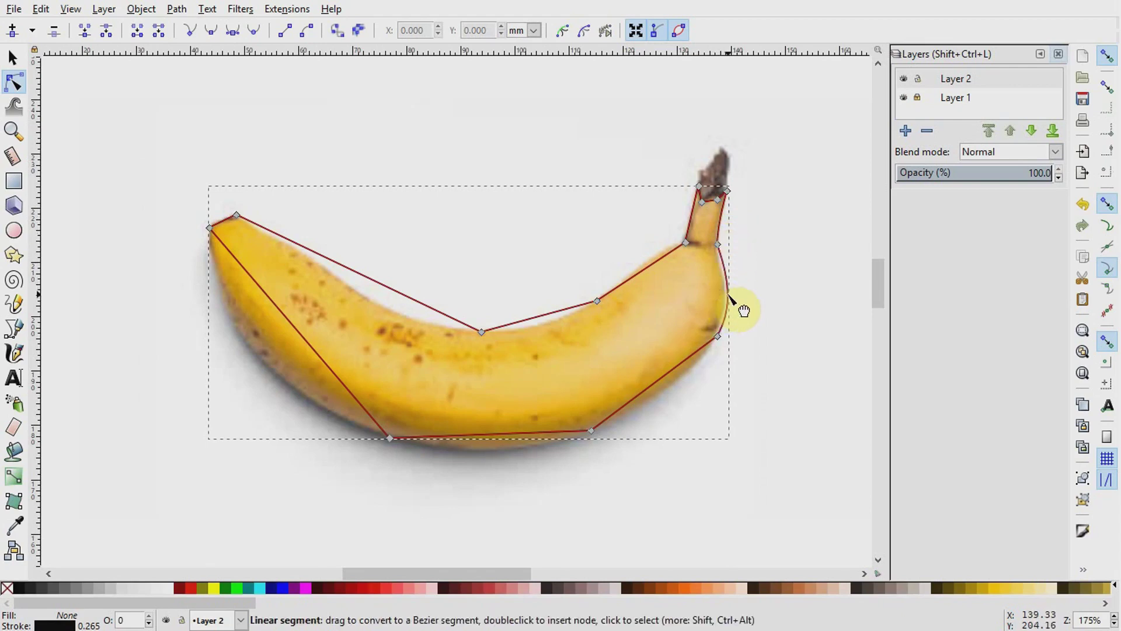
pyautogui.click(718, 245)
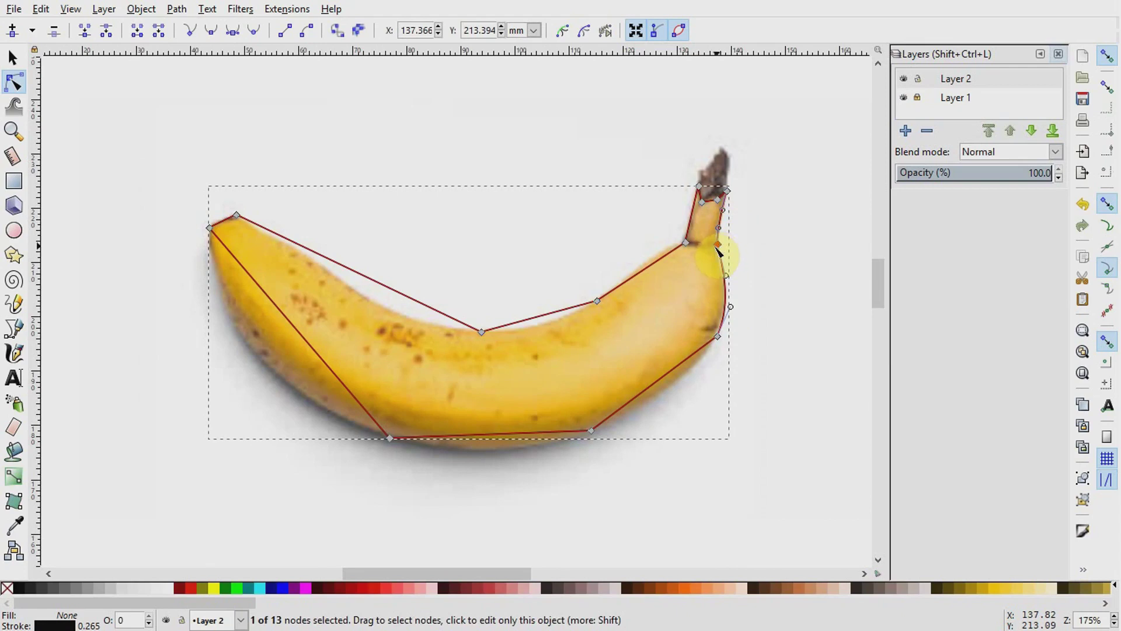
pyautogui.moveTo(719, 250); pyautogui.dragTo(718, 252)
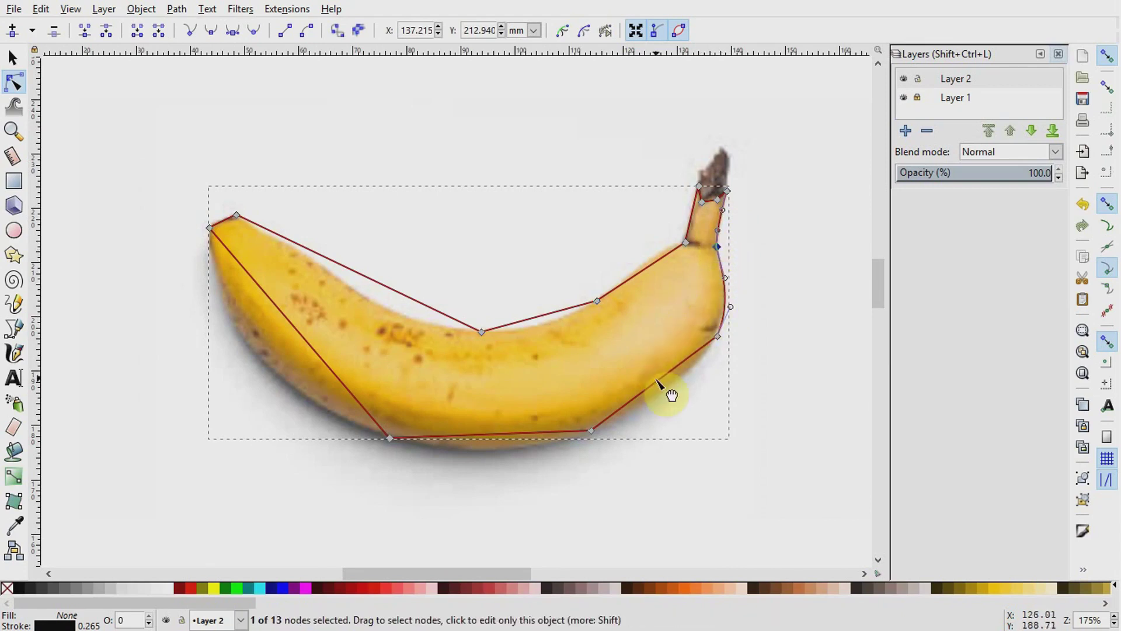
# - Curve the outline's three underside segments outward to follow the banana's lower edge from the right end to the left tip
pyautogui.moveTo(657, 384); pyautogui.dragTo(670, 388)
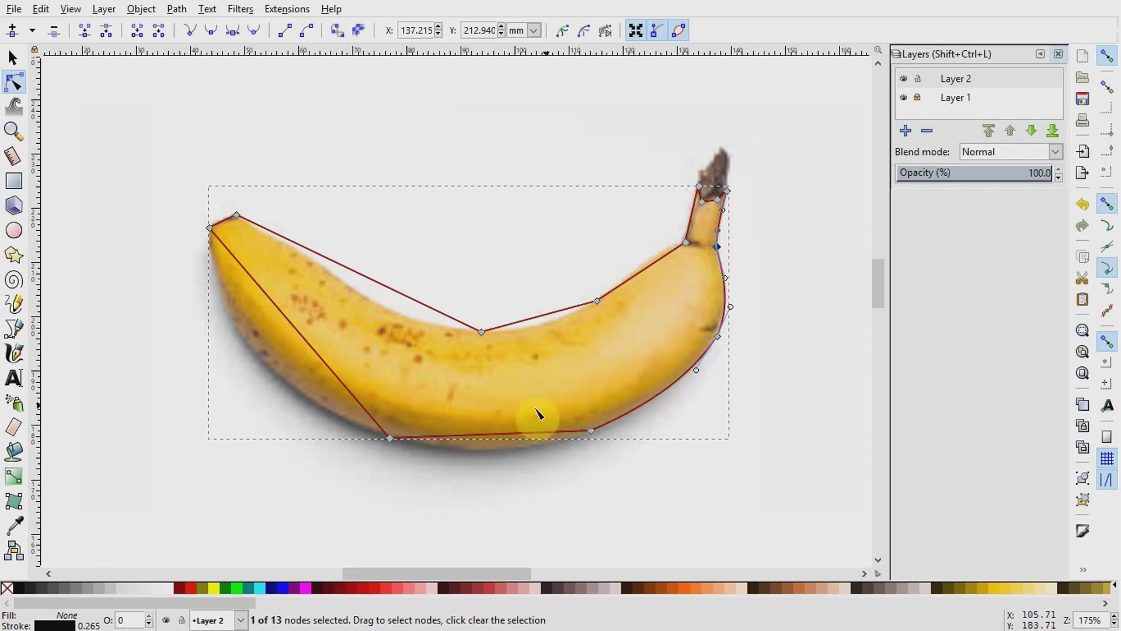
pyautogui.moveTo(494, 444); pyautogui.dragTo(500, 464)
pyautogui.moveTo(318, 352); pyautogui.dragTo(275, 376)
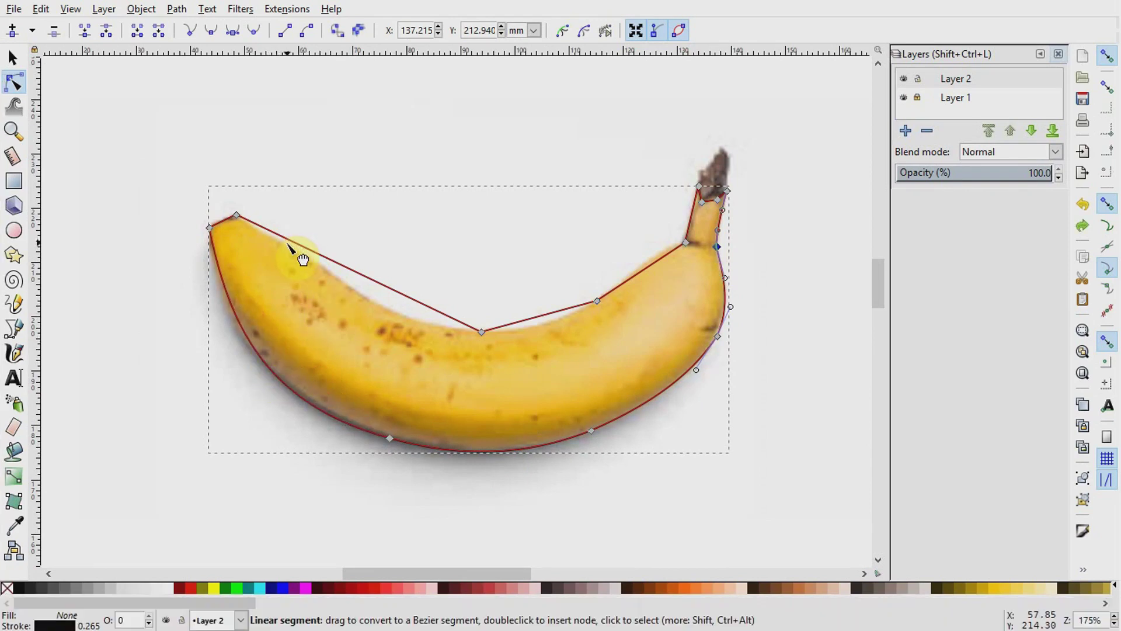
# - Curve the upper-left segment along the banana's inner edge and refine it with an extra node at about X 61.8, Y 211.1 mm
pyautogui.moveTo(288, 248); pyautogui.dragTo(289, 249)
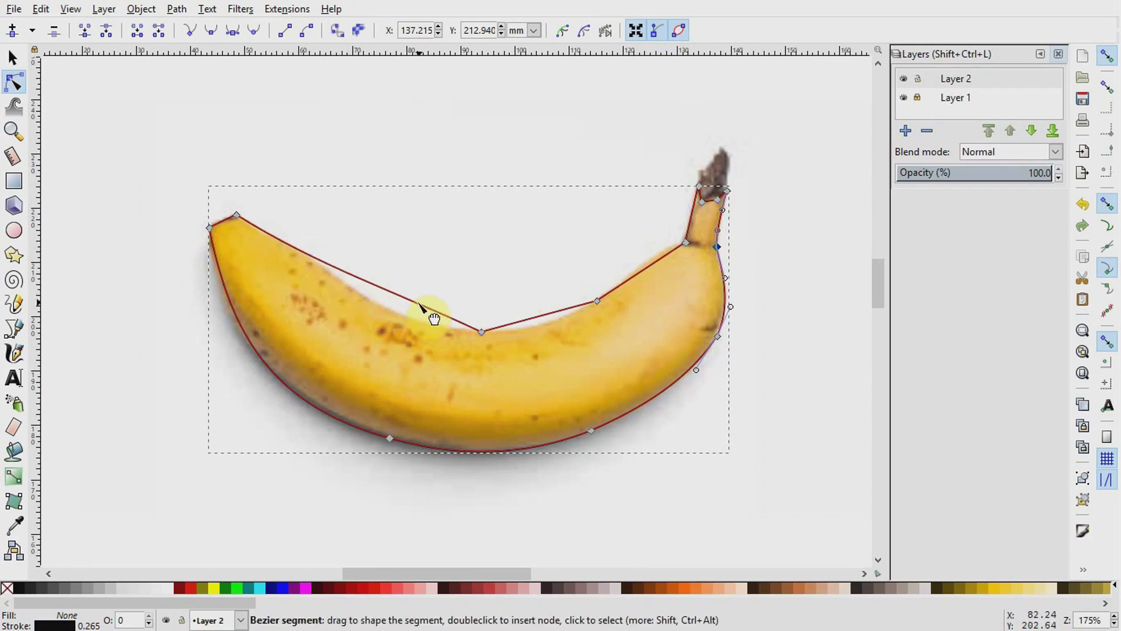
pyautogui.moveTo(421, 305); pyautogui.dragTo(318, 270)
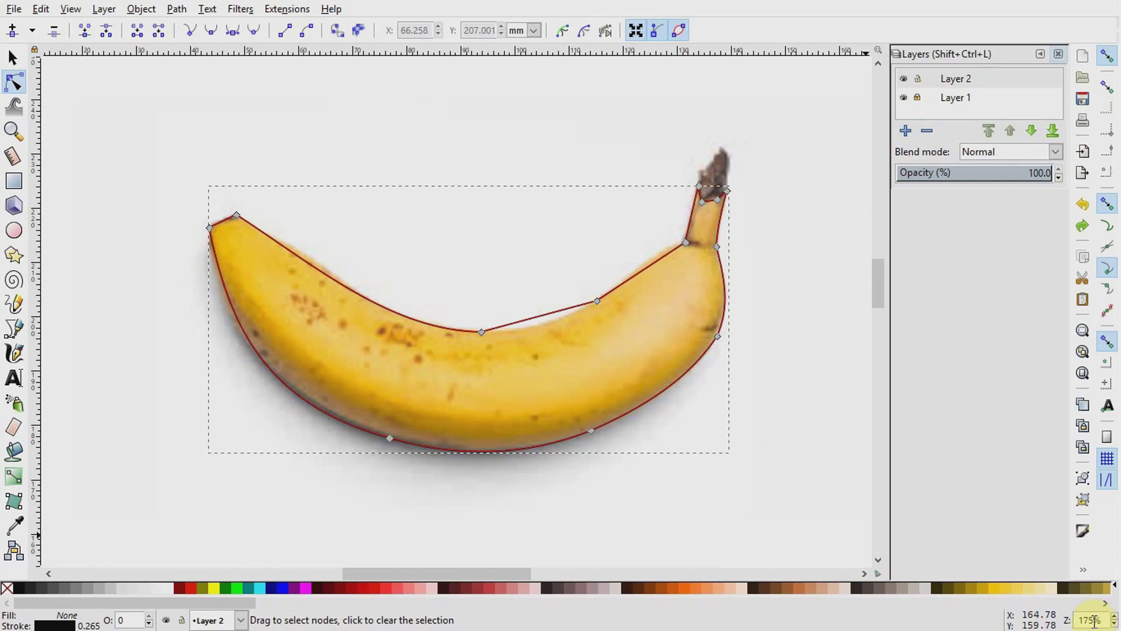
pyautogui.click(1113, 617)
pyautogui.click(254, 244)
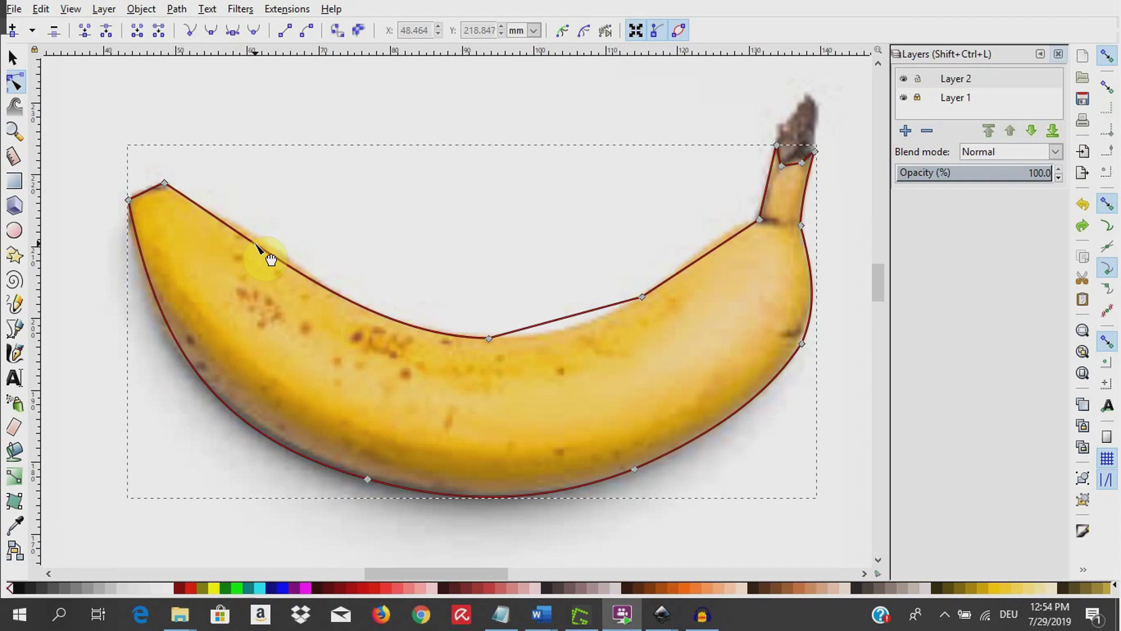
pyautogui.doubleClick(256, 245)
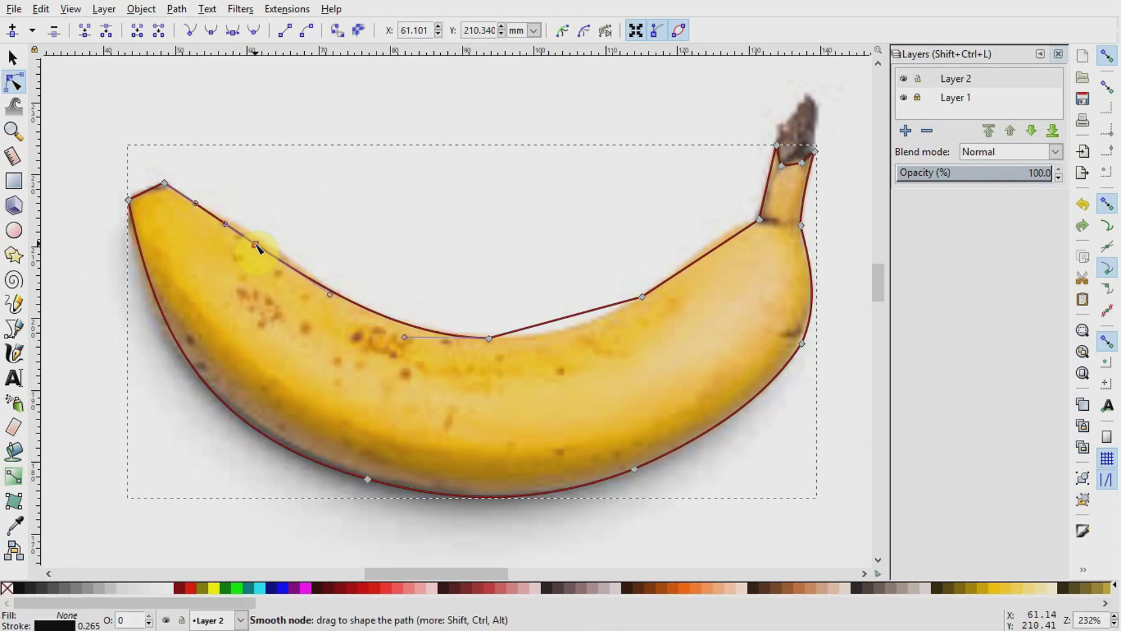
pyautogui.moveTo(256, 243); pyautogui.dragTo(260, 238)
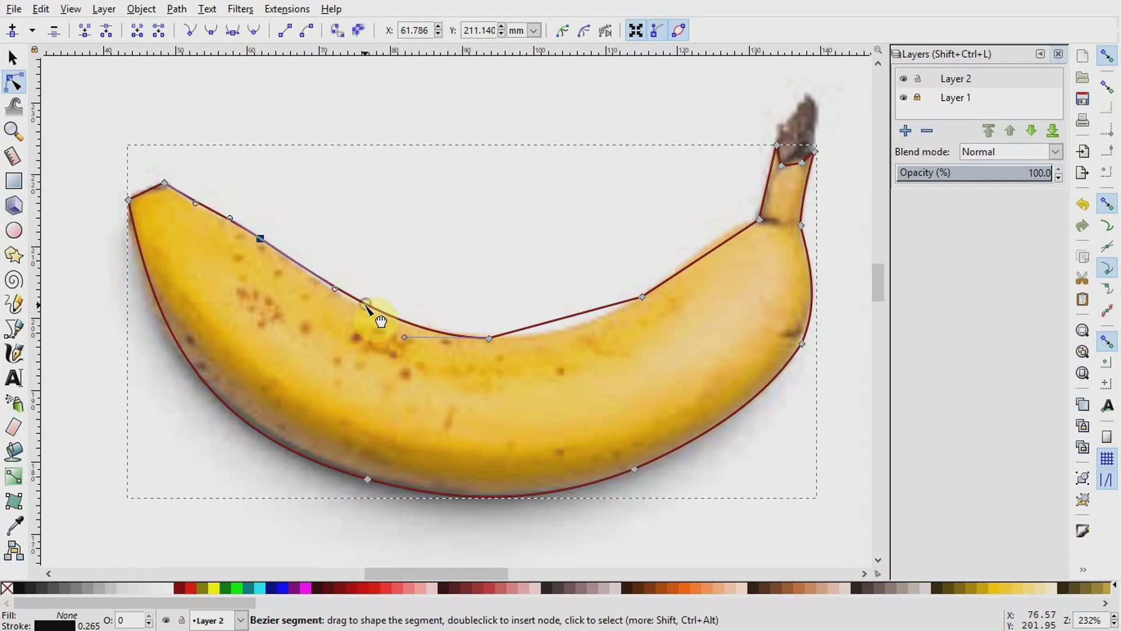
# - Curve the two segments beside the lowest inner-edge node to follow the banana, and fine-tune that node's handles
pyautogui.moveTo(365, 305); pyautogui.dragTo(363, 308)
pyautogui.moveTo(564, 319); pyautogui.dragTo(571, 338)
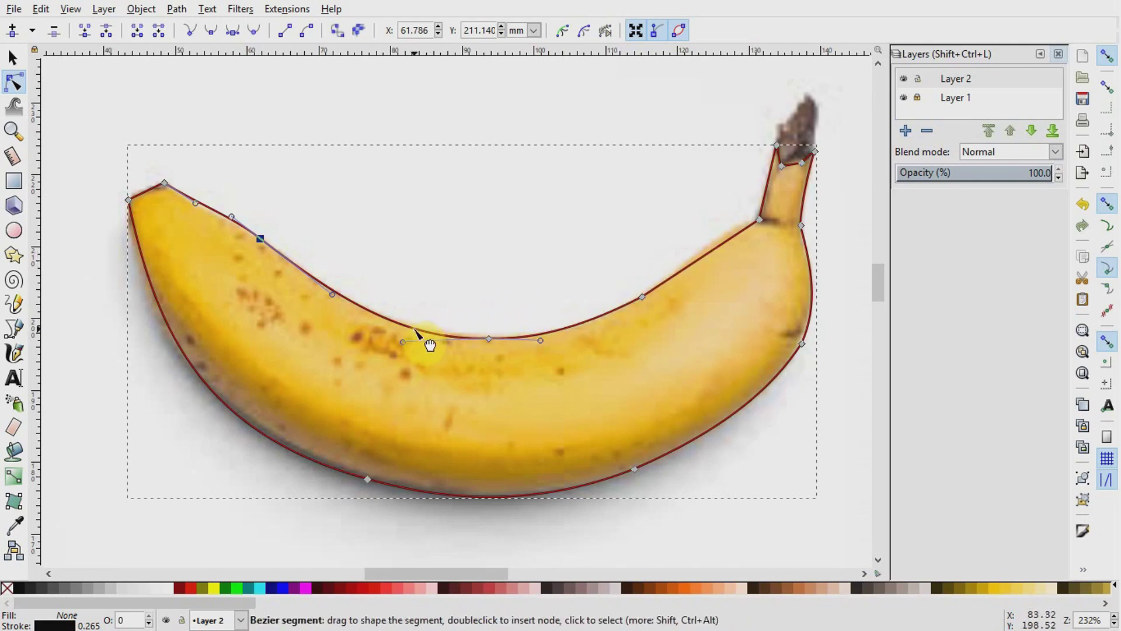
pyautogui.moveTo(402, 341); pyautogui.dragTo(399, 337)
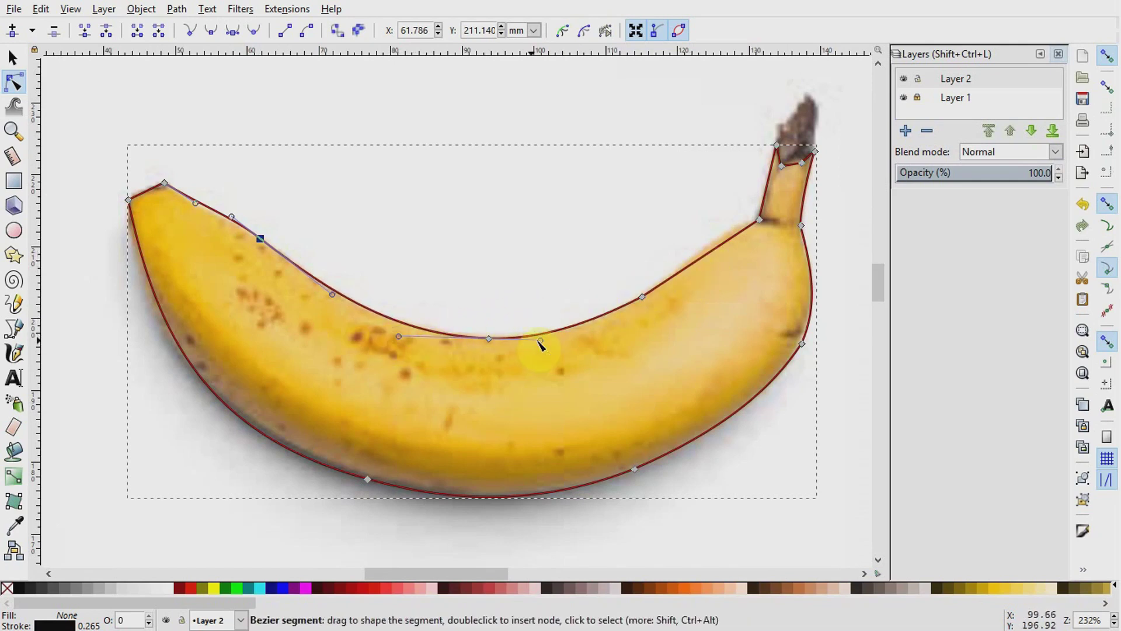
pyautogui.moveTo(541, 341)
pyautogui.mouseDown()
pyautogui.moveTo(571, 346)
pyautogui.moveTo(542, 341)
pyautogui.mouseUp()
# - Curve the inner-edge segment up to the stem's base and adjust the left handle of the node at about X 115.1, Y 202.9 mm
pyautogui.moveTo(710, 251); pyautogui.dragTo(690, 274)
pyautogui.click(643, 296)
pyautogui.moveTo(593, 325); pyautogui.dragTo(599, 327)
pyautogui.click(490, 546)
pyautogui.click(489, 546)
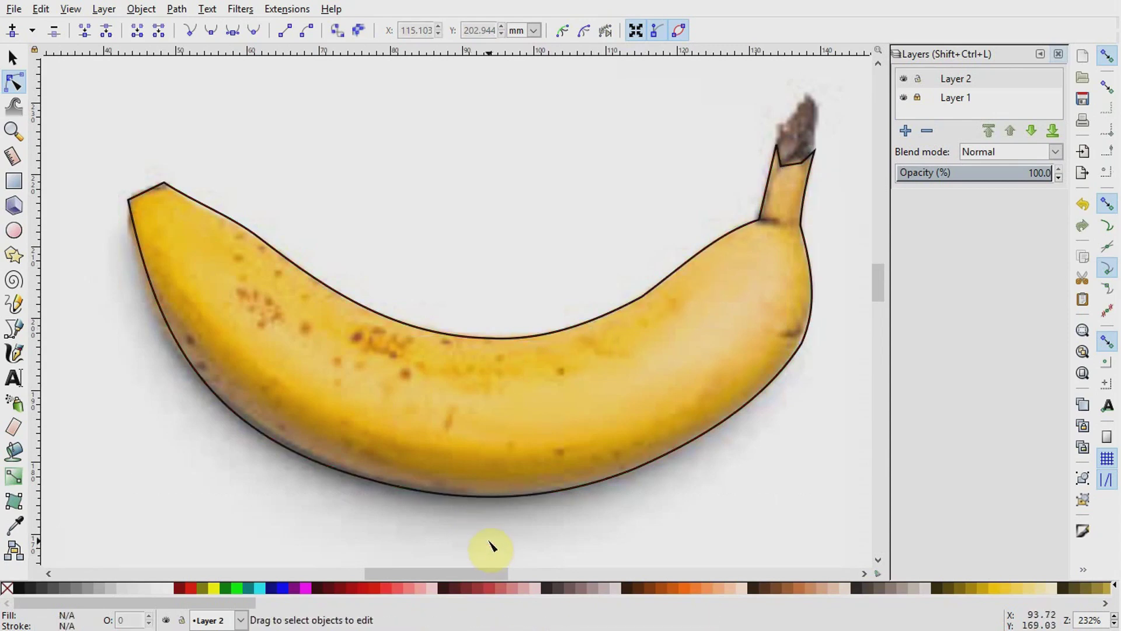
# - Examine the handles and node types of the two underside nodes on the banana outline
pyautogui.click(422, 497)
pyautogui.click(368, 480)
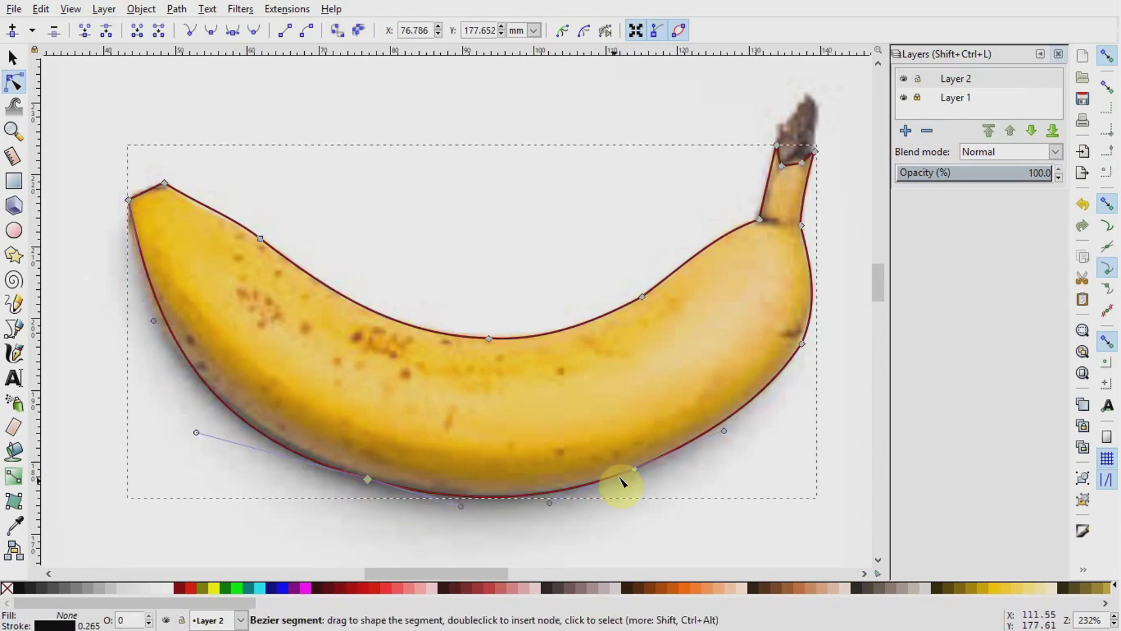
pyautogui.click(636, 470)
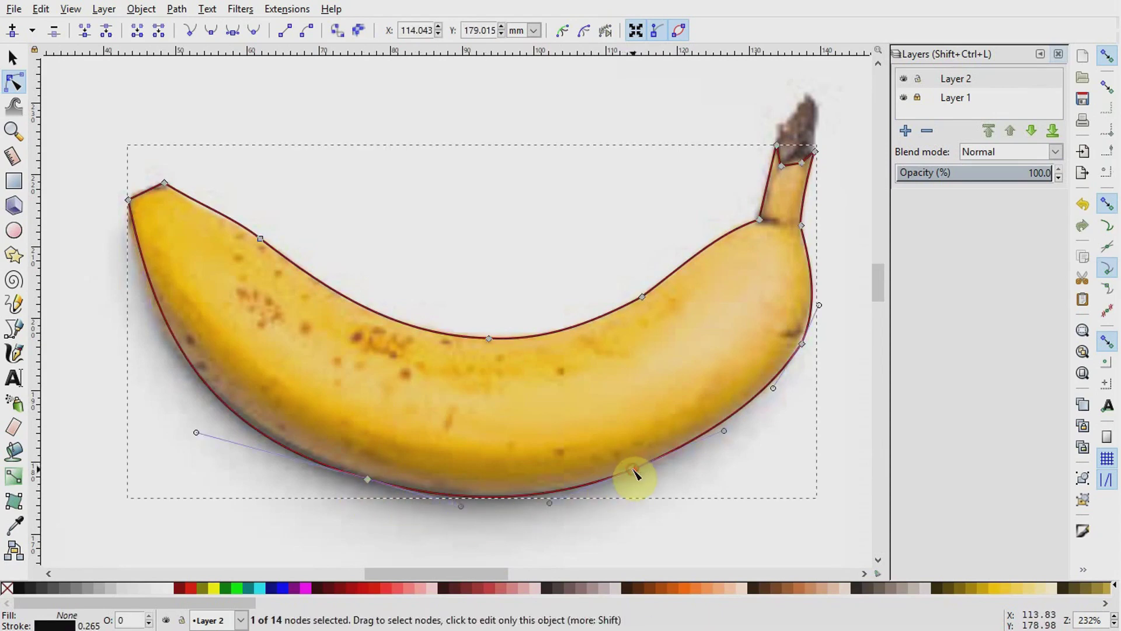
pyautogui.click(368, 481)
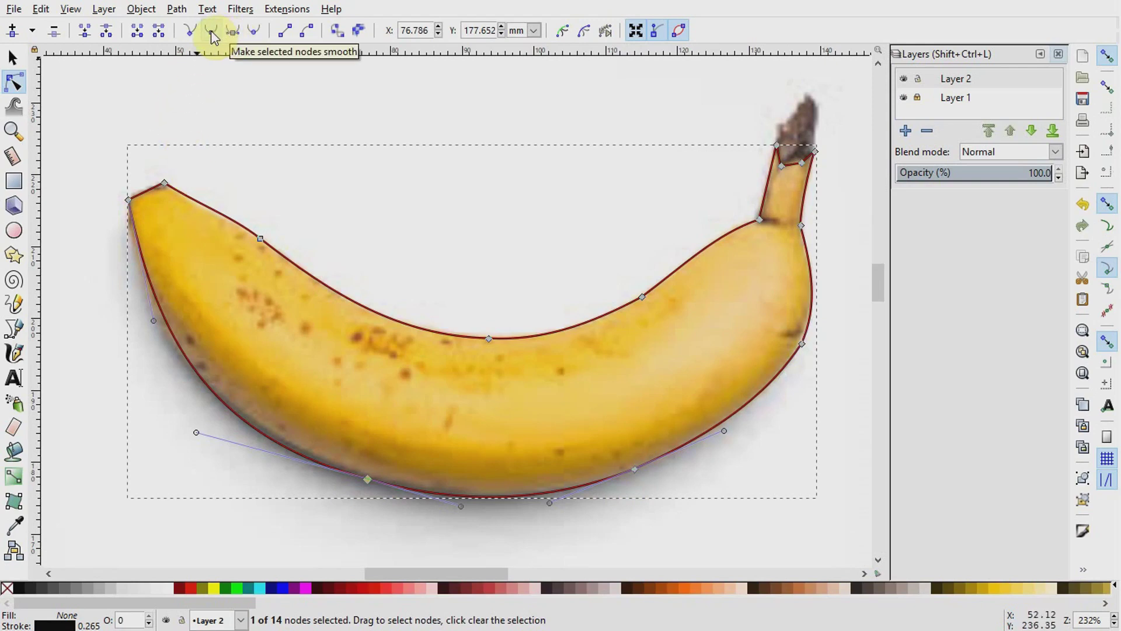
pyautogui.click(300, 112)
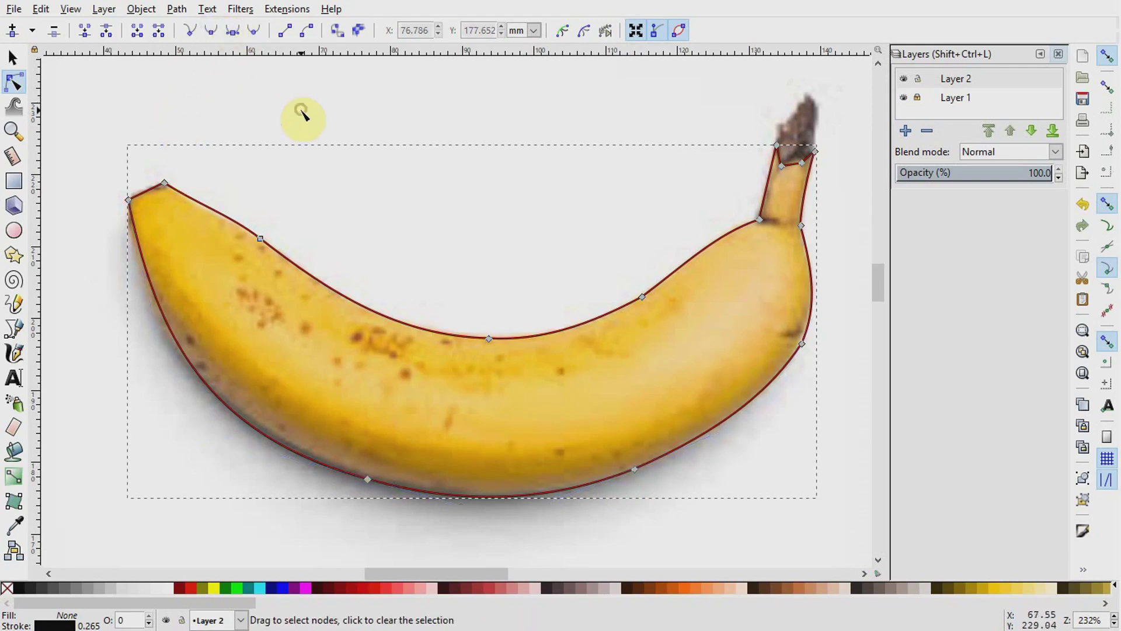
pyautogui.click(311, 115)
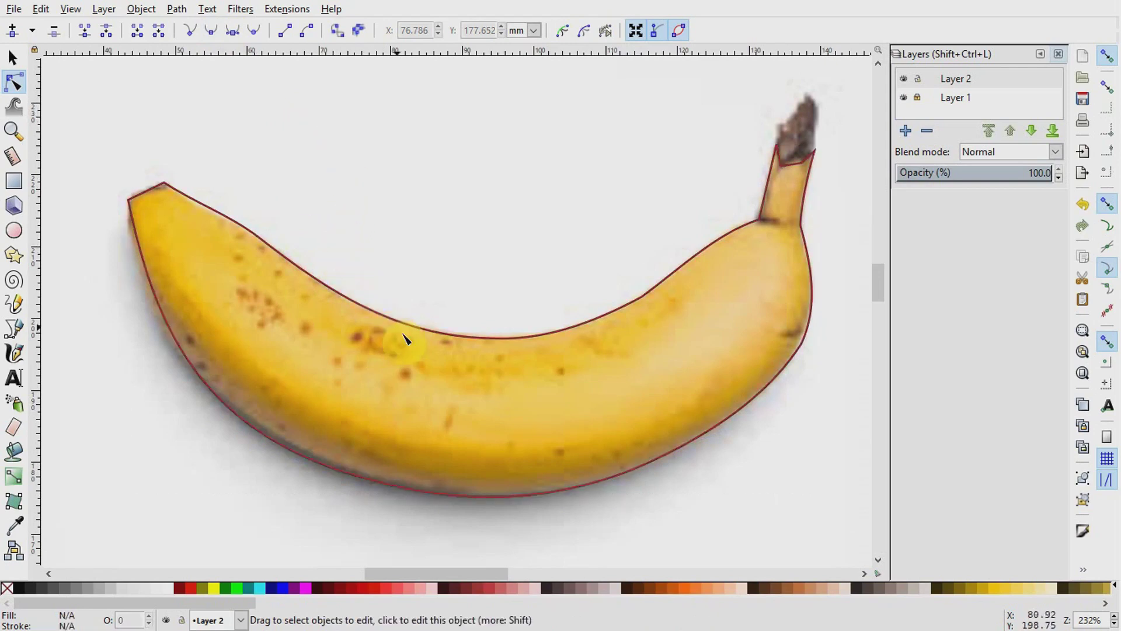
# - Make the inner-edge node at about X 115.1, Y 202.9 mm smooth
pyautogui.click(642, 298)
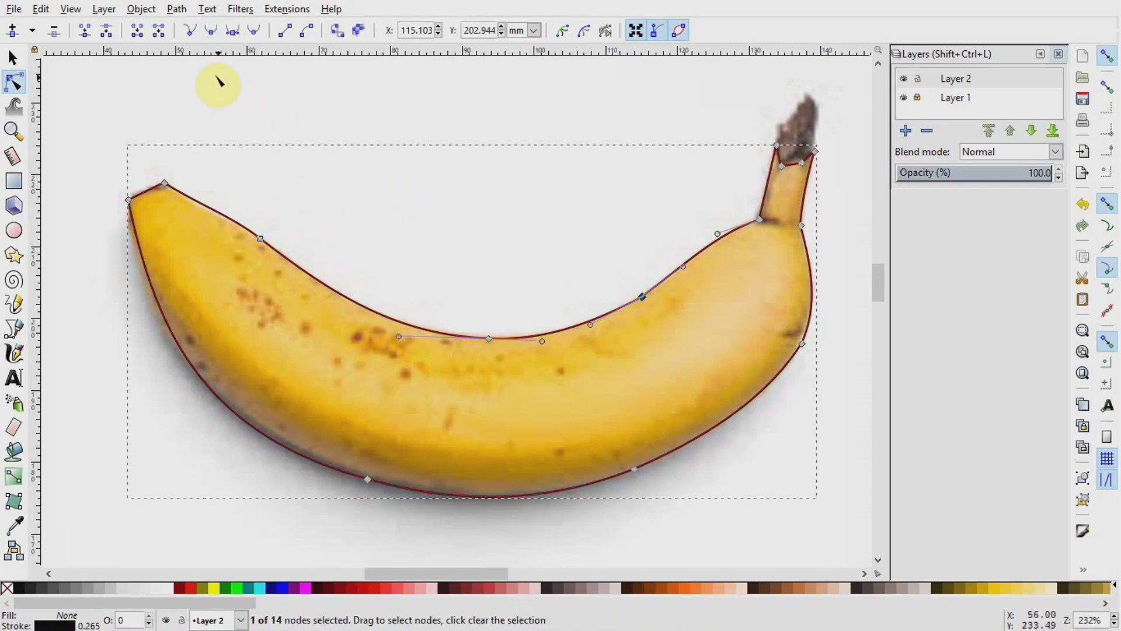
pyautogui.click(209, 36)
pyautogui.click(514, 251)
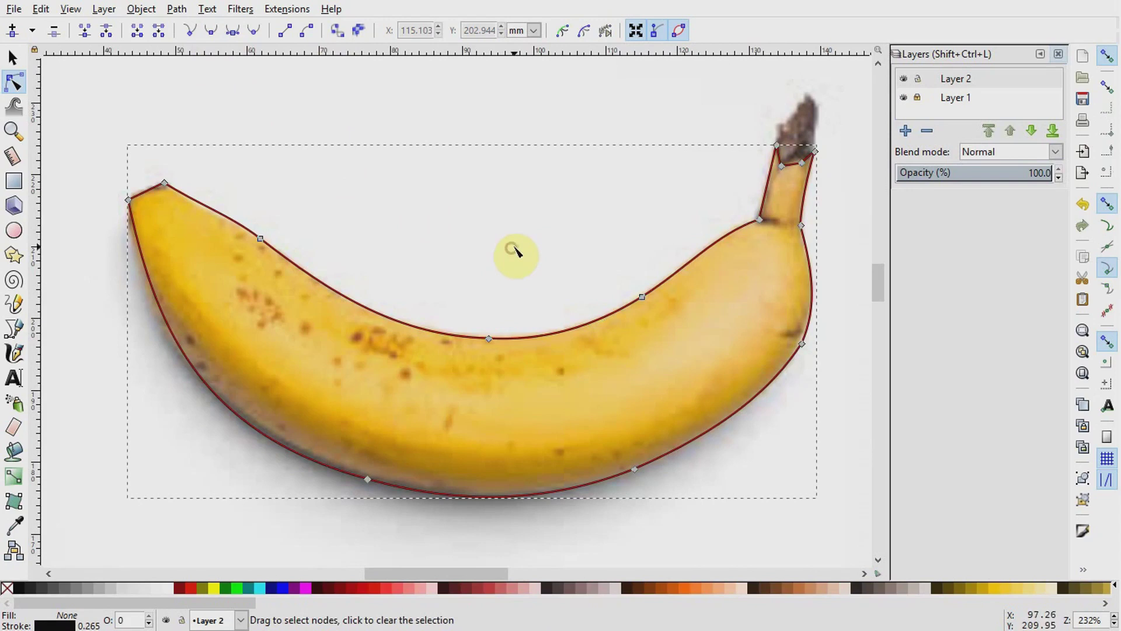
# - Trace the dark stem end as a separate closed Bezier path, following the outline's nodes along the shared edge
pyautogui.click(13, 328)
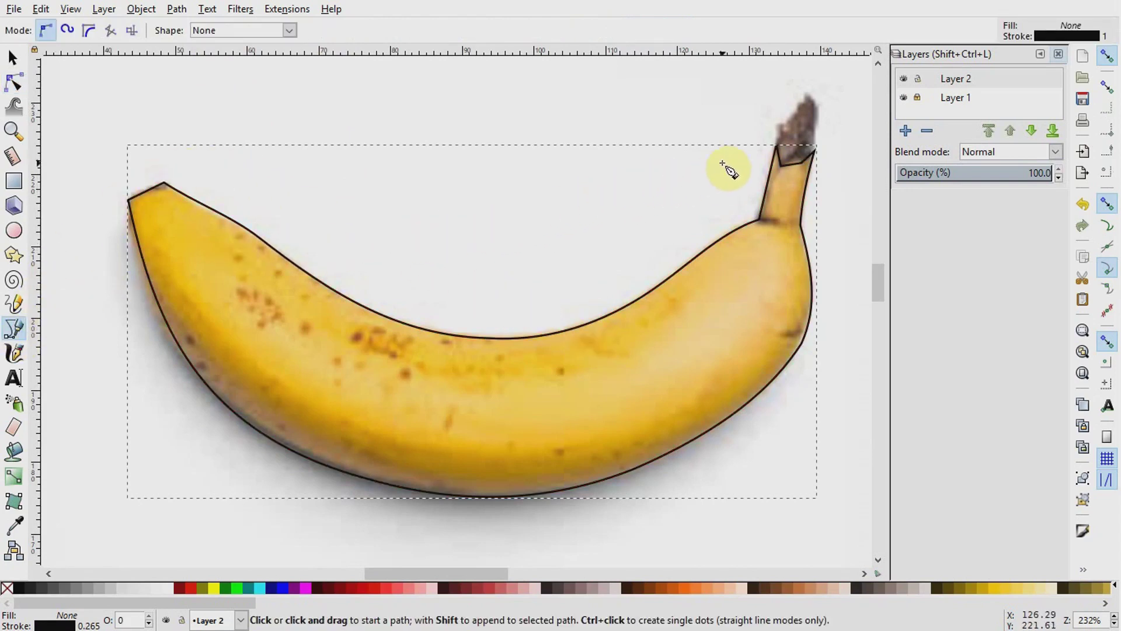
pyautogui.click(776, 145)
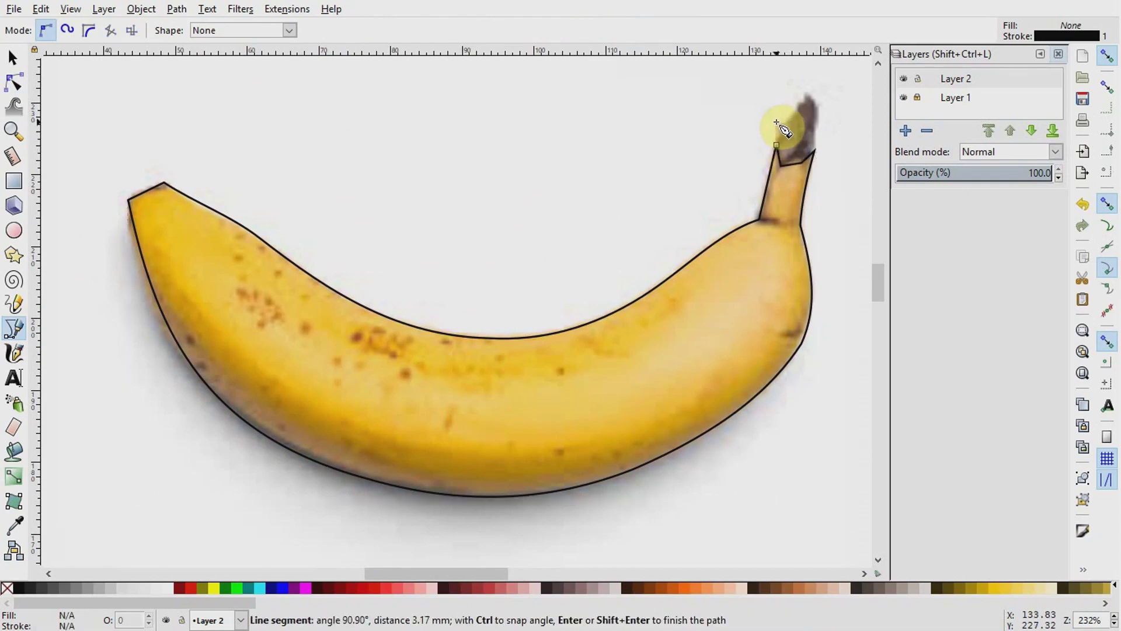
pyautogui.click(793, 113)
pyautogui.click(798, 106)
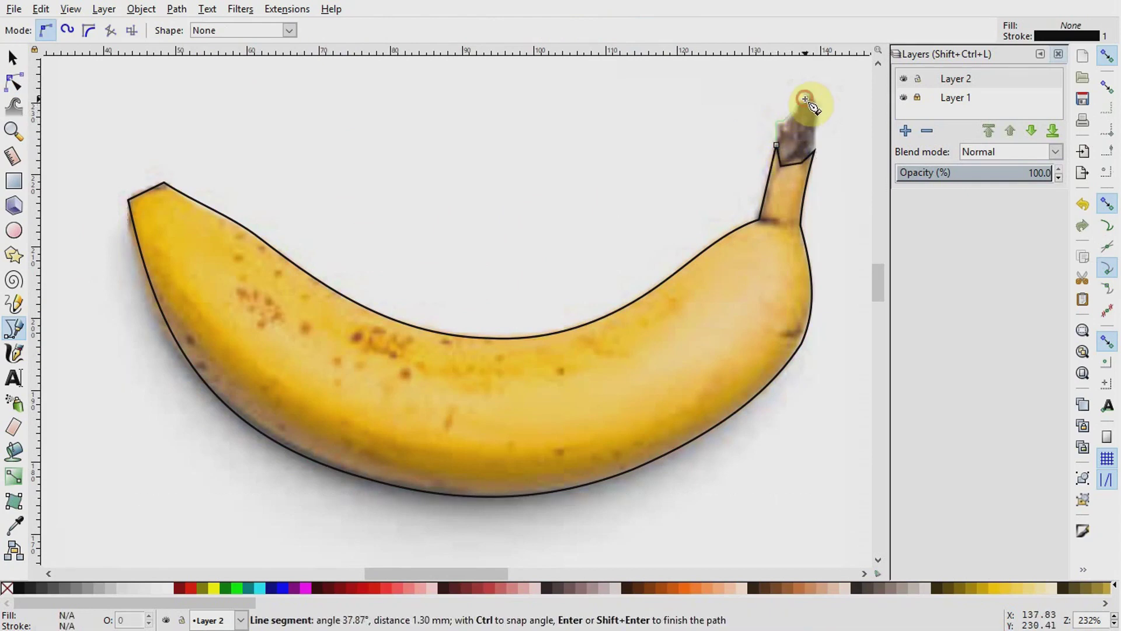
pyautogui.click(805, 93)
pyautogui.click(815, 104)
pyautogui.click(817, 118)
pyautogui.click(814, 140)
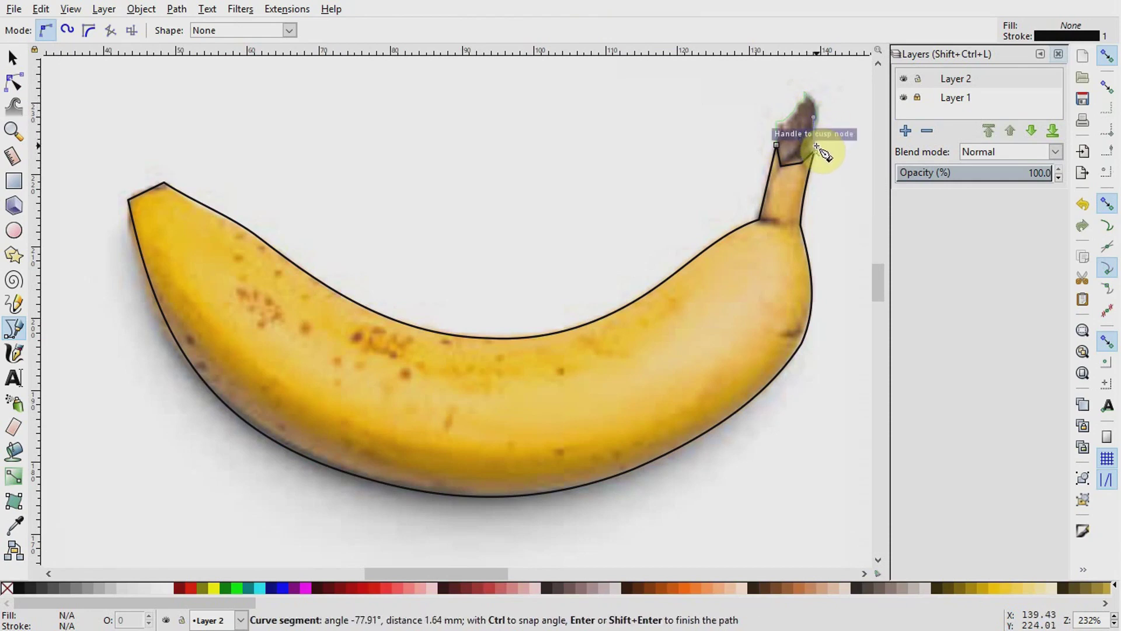
pyautogui.click(815, 151)
pyautogui.click(802, 164)
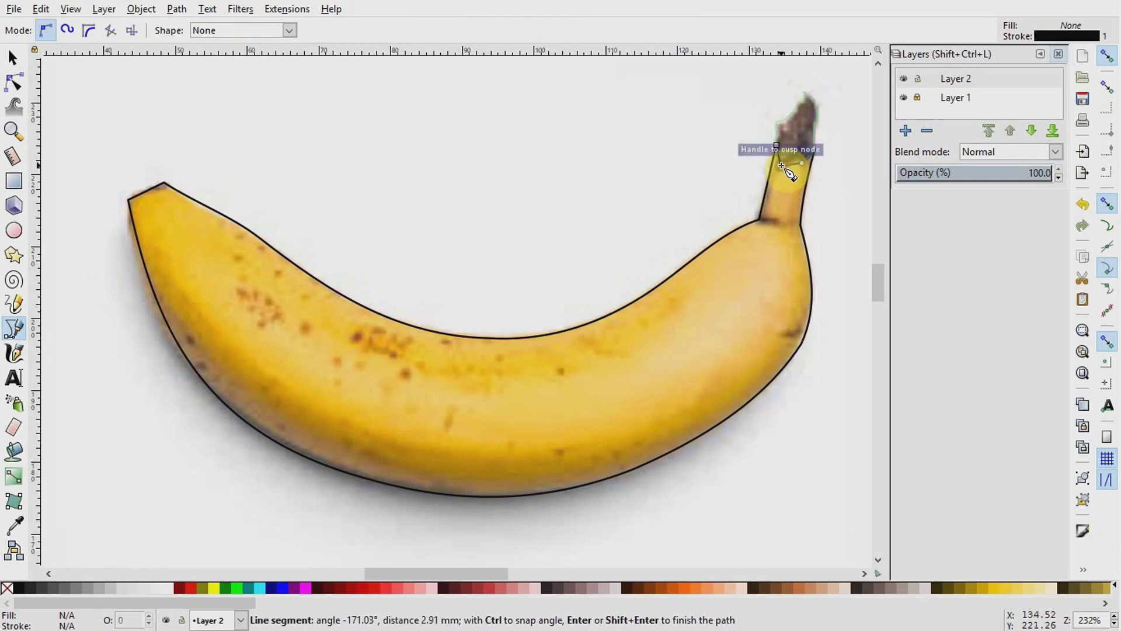
pyautogui.click(778, 146)
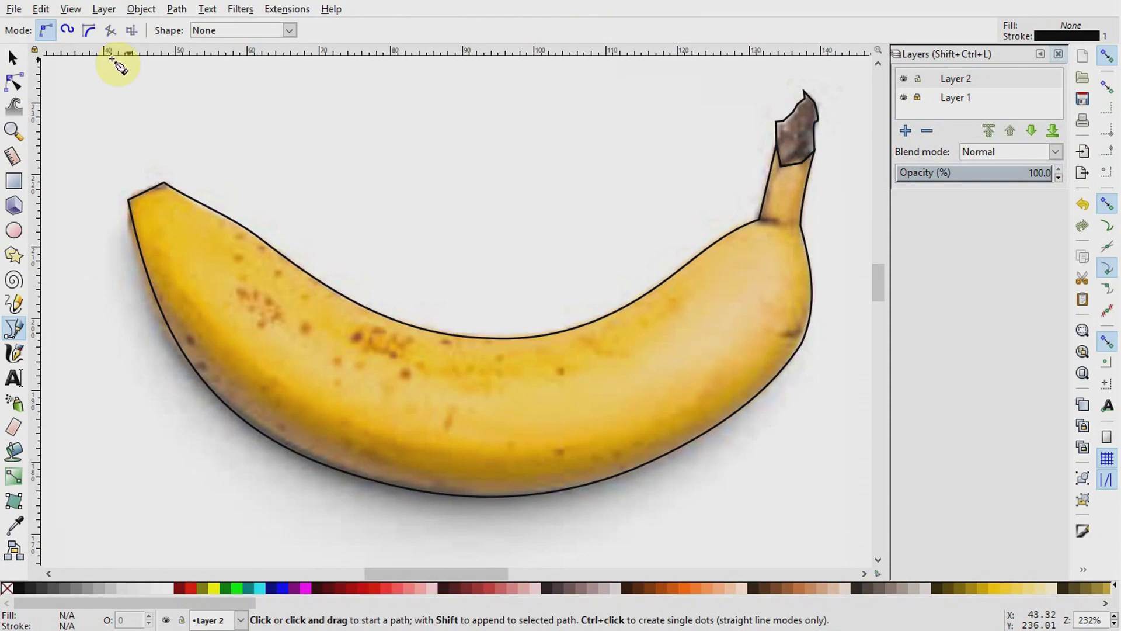
# - Move the stem-end shape off the photo to about X 142.8, Y 224.2 mm
pyautogui.press('s')
pyautogui.moveTo(787, 111); pyautogui.dragTo(848, 93)
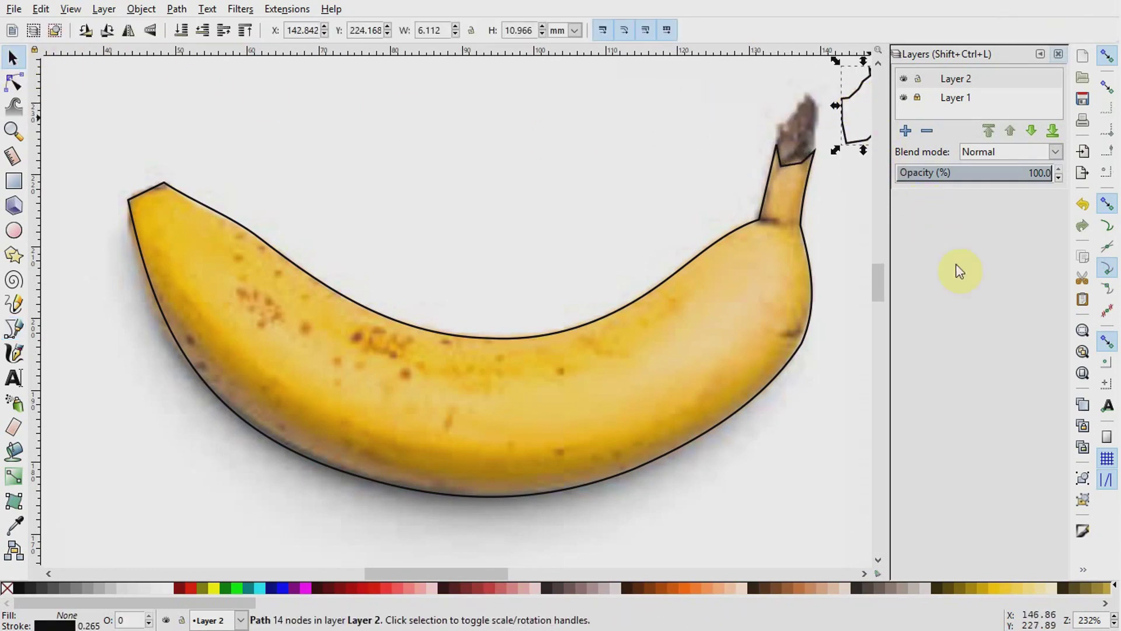
pyautogui.scroll(-3, 632, 380)
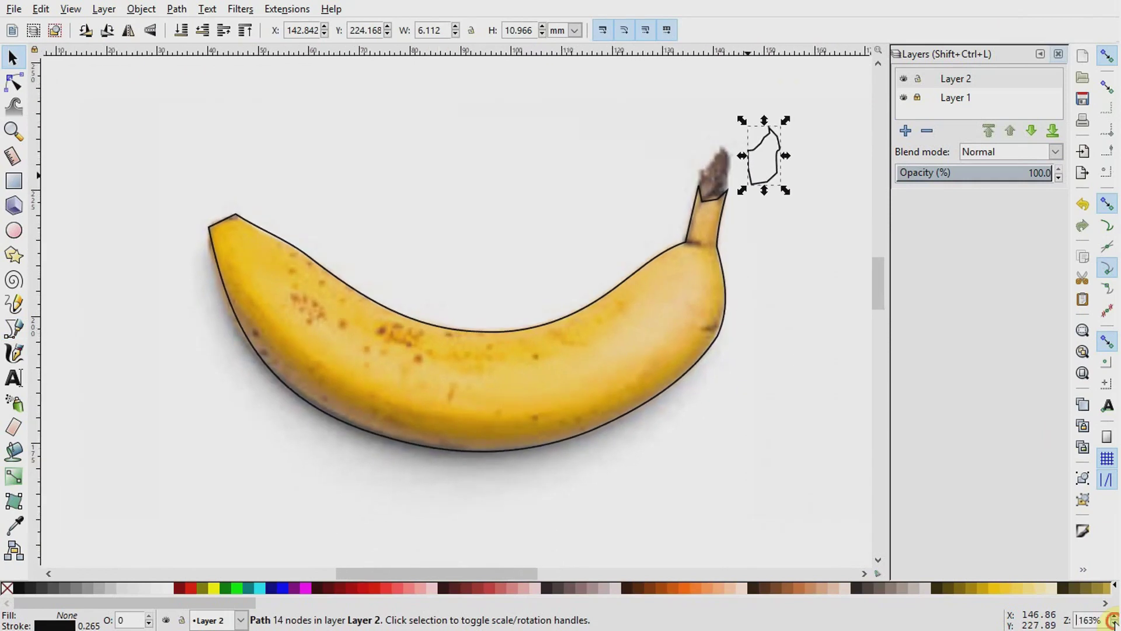
# - Move the banana body outline below the photo to about X 43.3, Y 128.7 mm
pyautogui.moveTo(632, 383); pyautogui.dragTo(620, 475)
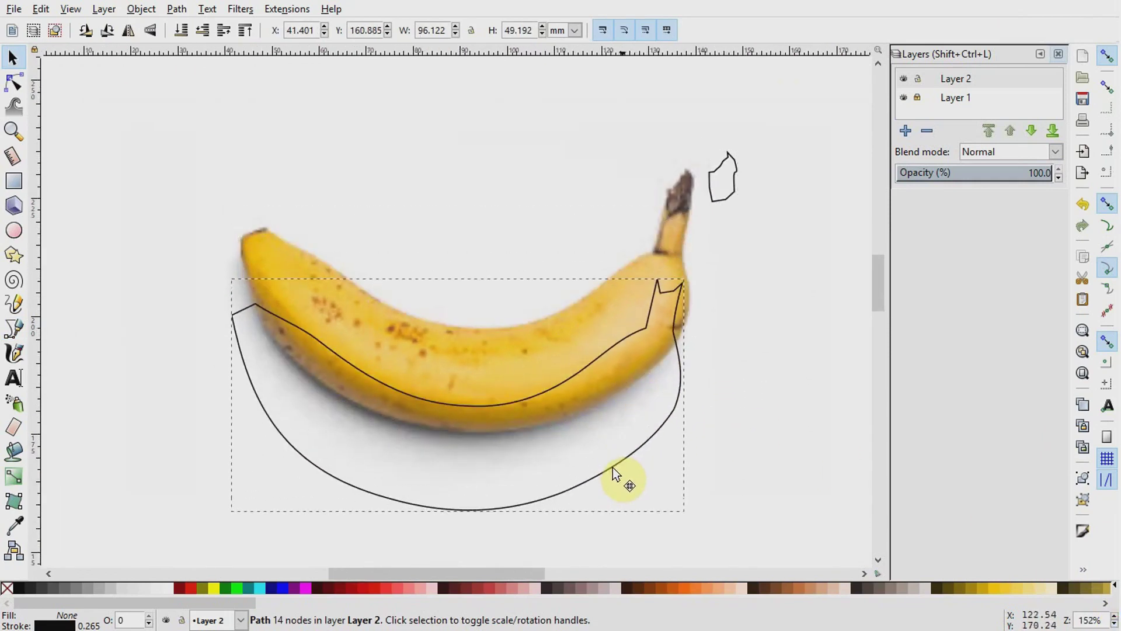
pyautogui.scroll(-3, 748, 449)
pyautogui.moveTo(555, 435); pyautogui.dragTo(562, 514)
pyautogui.scroll(-2, 729, 445)
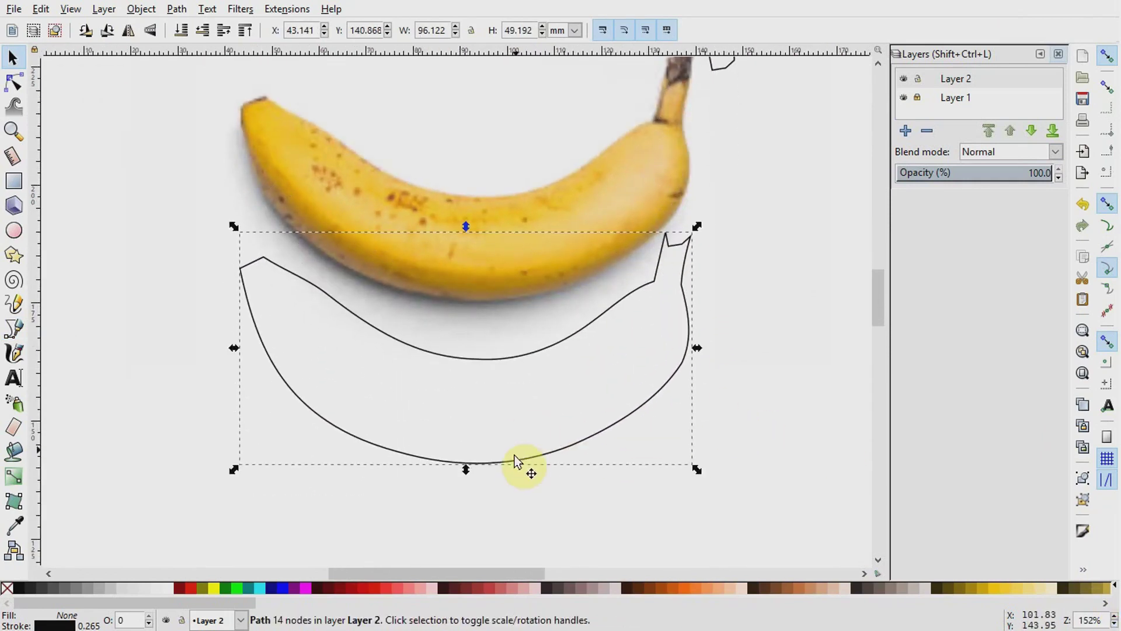
pyautogui.moveTo(504, 464); pyautogui.dragTo(500, 528)
pyautogui.scroll(2, 748, 457)
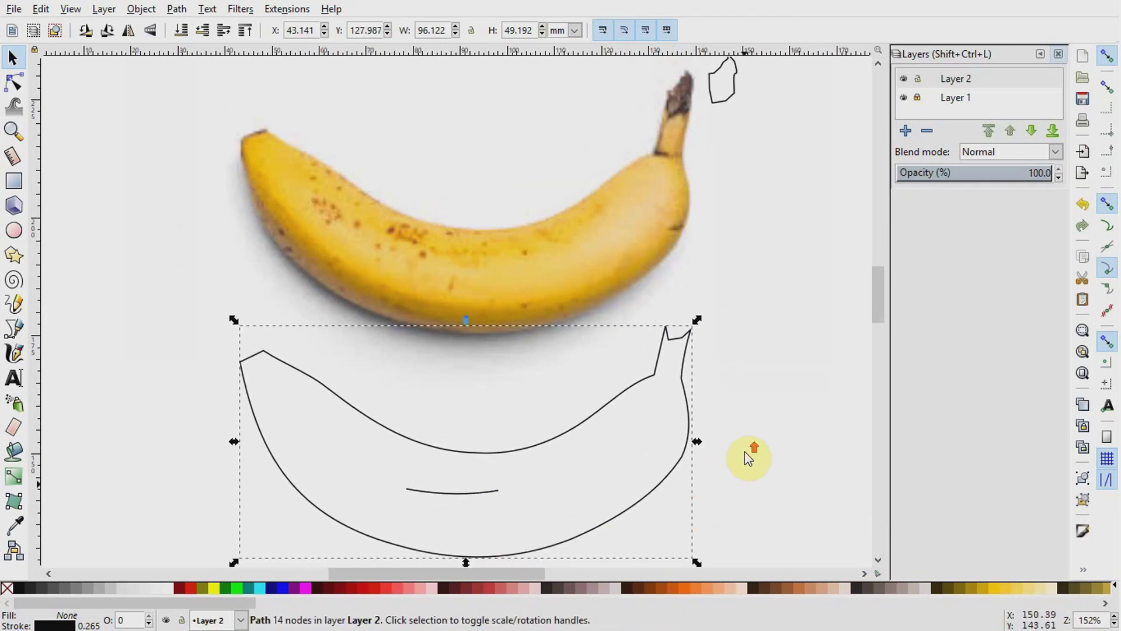
pyautogui.click(743, 438)
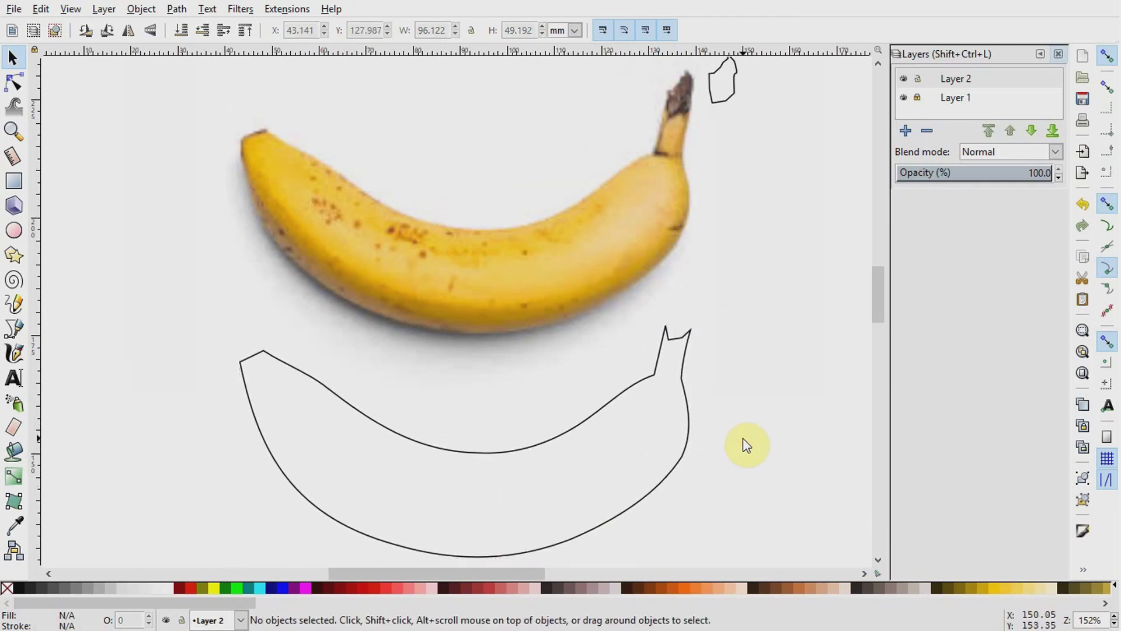
pyautogui.moveTo(513, 451); pyautogui.dragTo(505, 448)
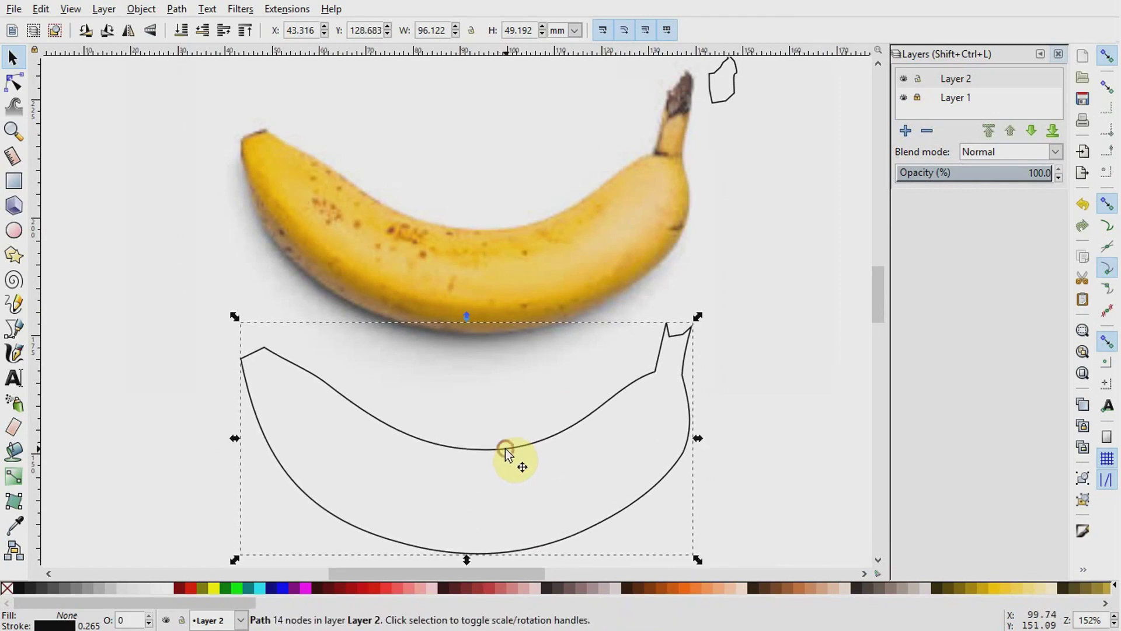
pyautogui.click(166, 420)
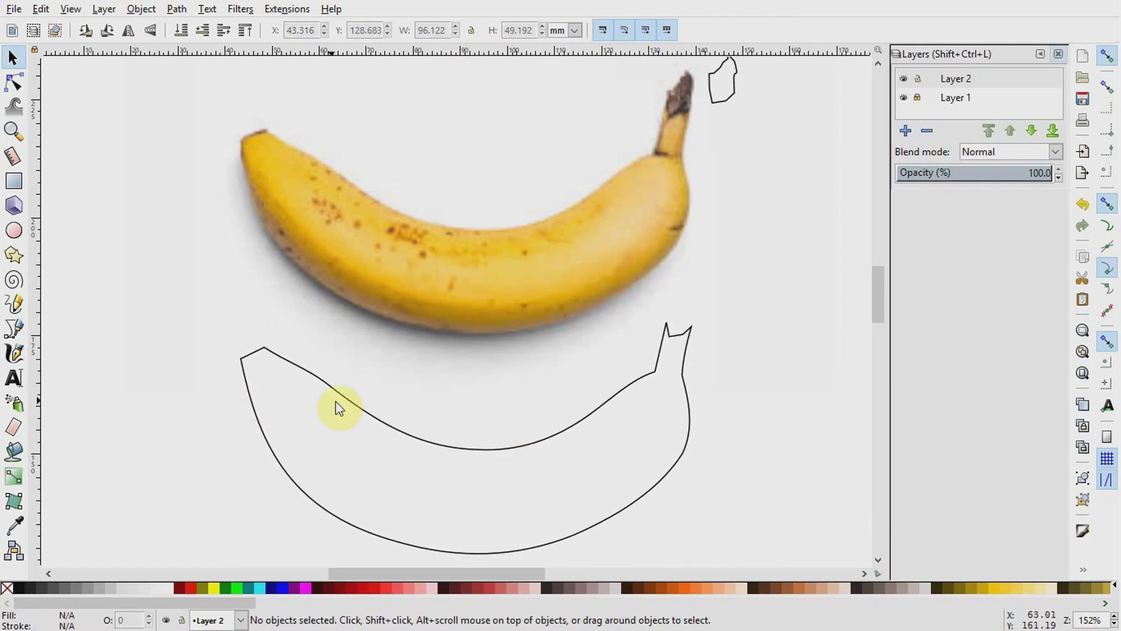
# - Give the banana body outline a flat fill with the yellow fccc3c sampled from the fruit in the photo
pyautogui.click(299, 367)
pyautogui.click(140, 9)
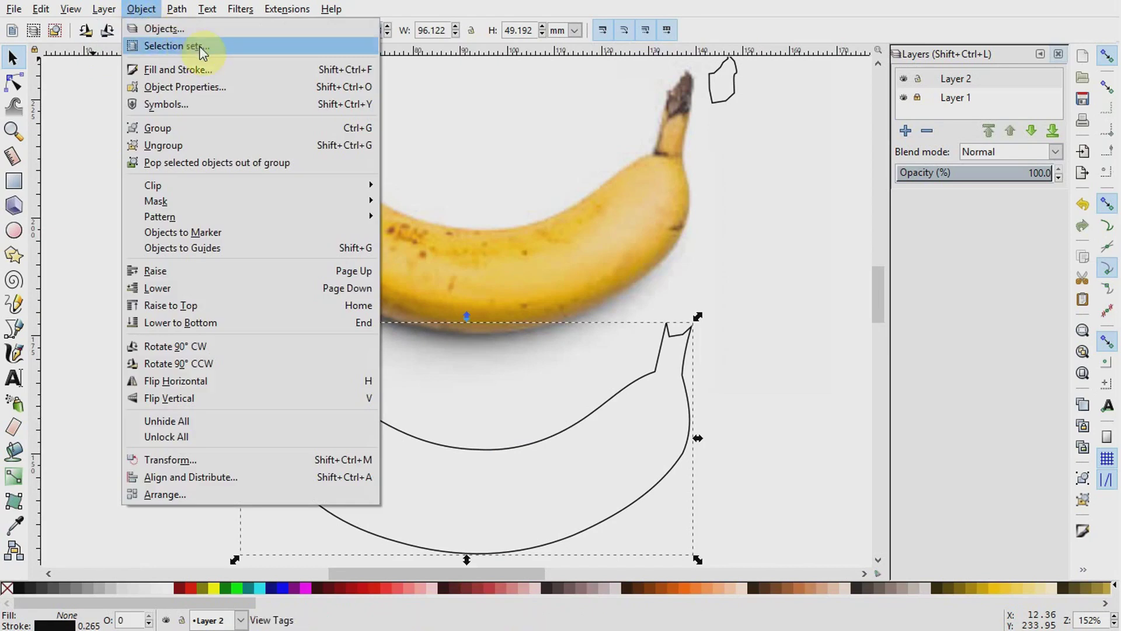
pyautogui.click(335, 72)
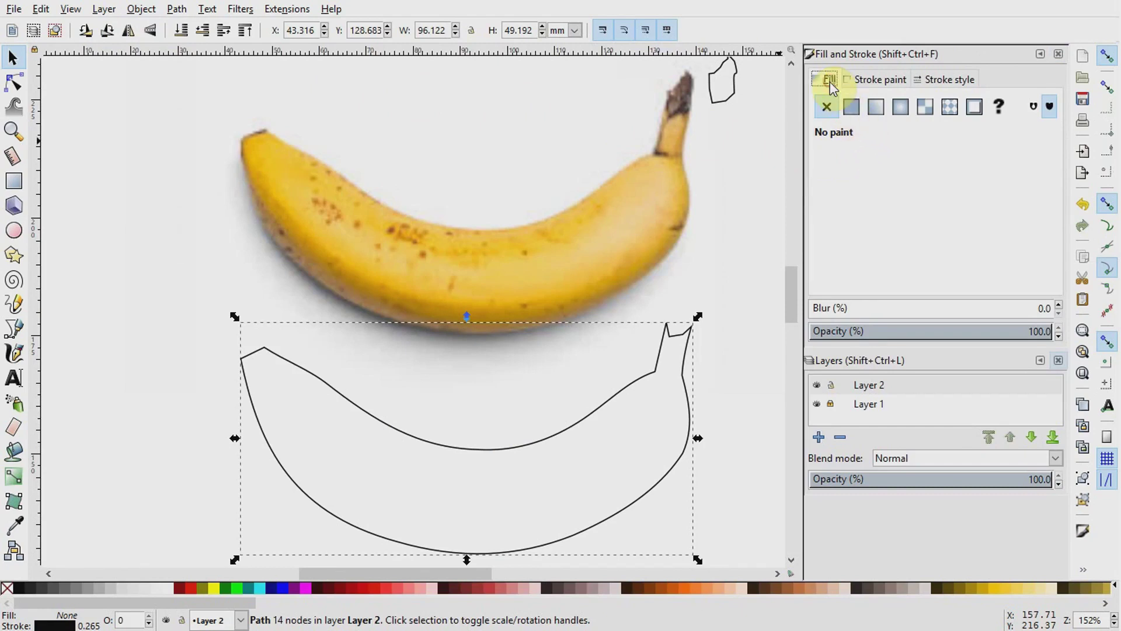
pyautogui.click(853, 107)
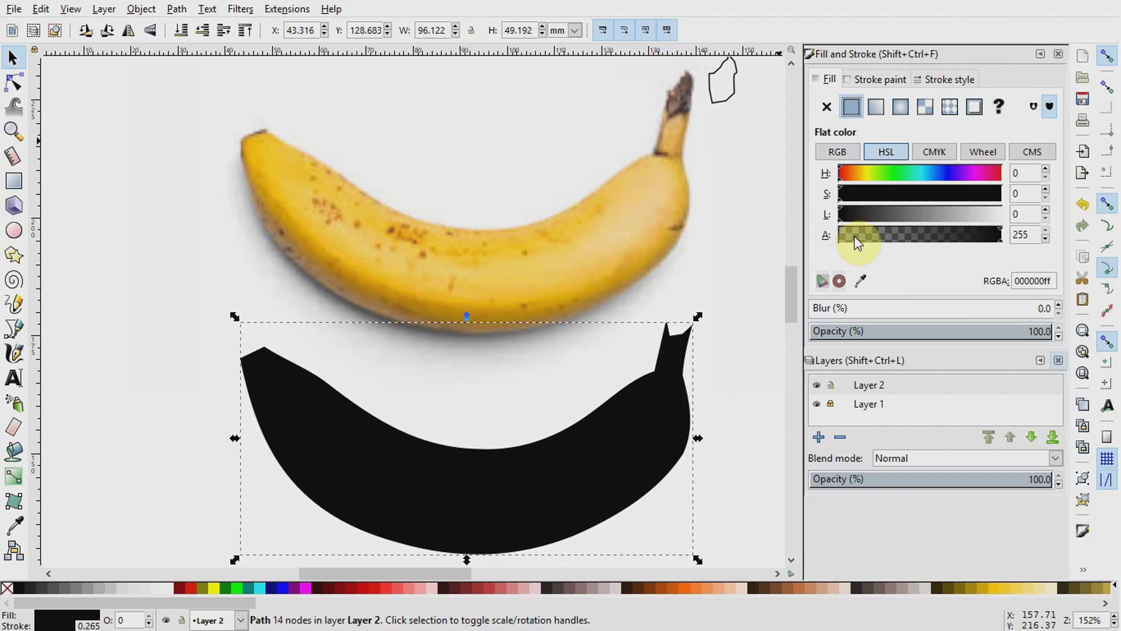
pyautogui.click(861, 282)
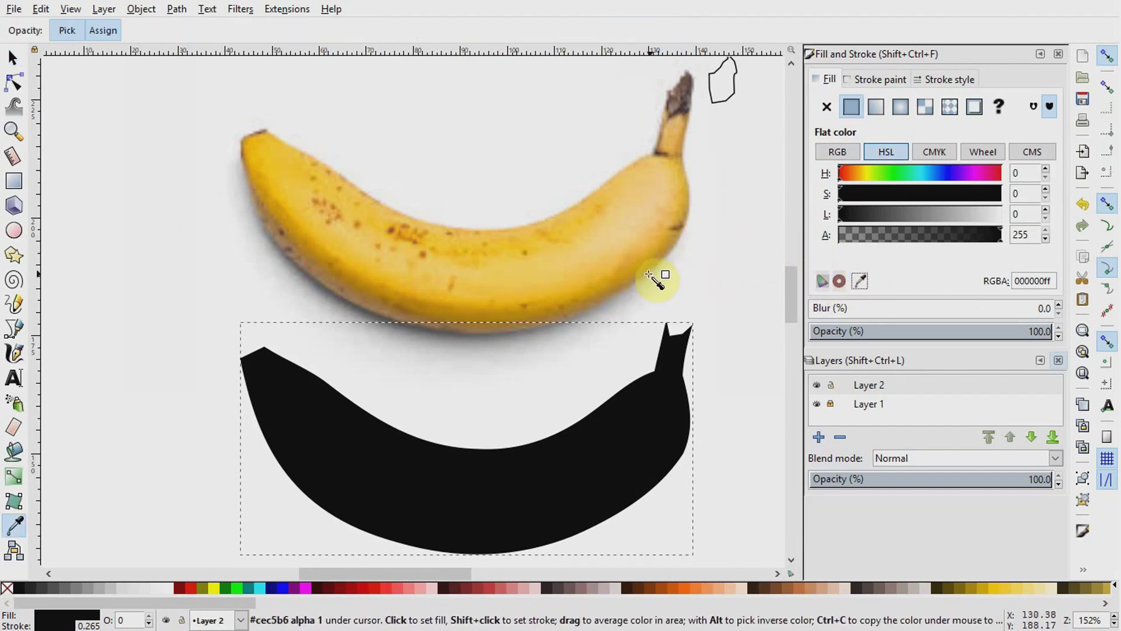
pyautogui.click(425, 284)
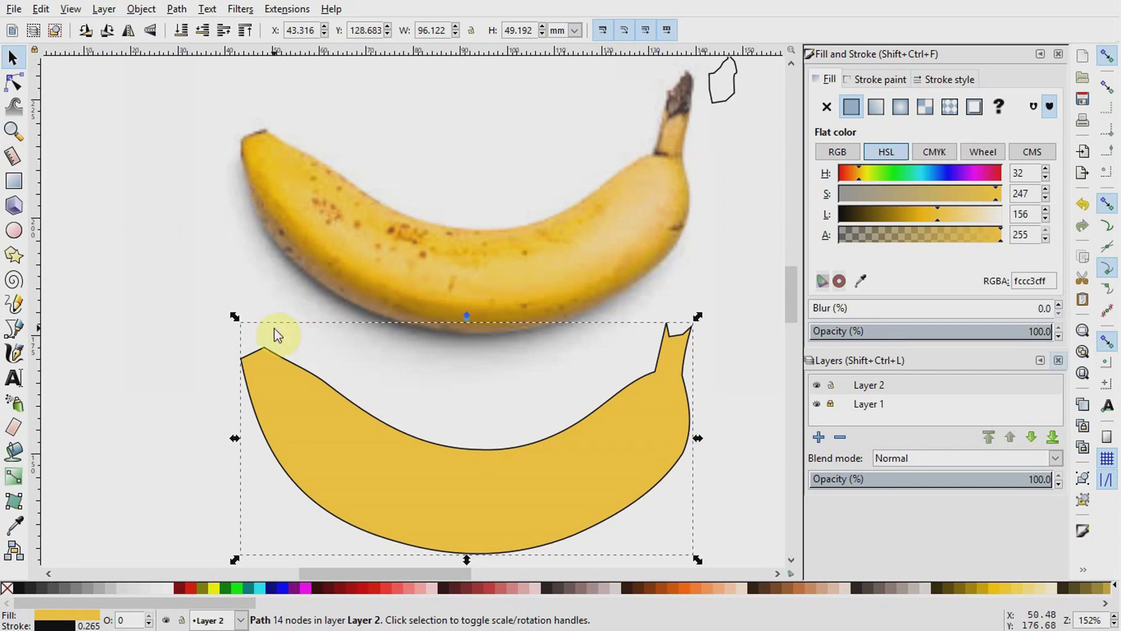
# - Create a mesh gradient with 2 rows and 2 columns in the fill of the banana body
pyautogui.click(16, 502)
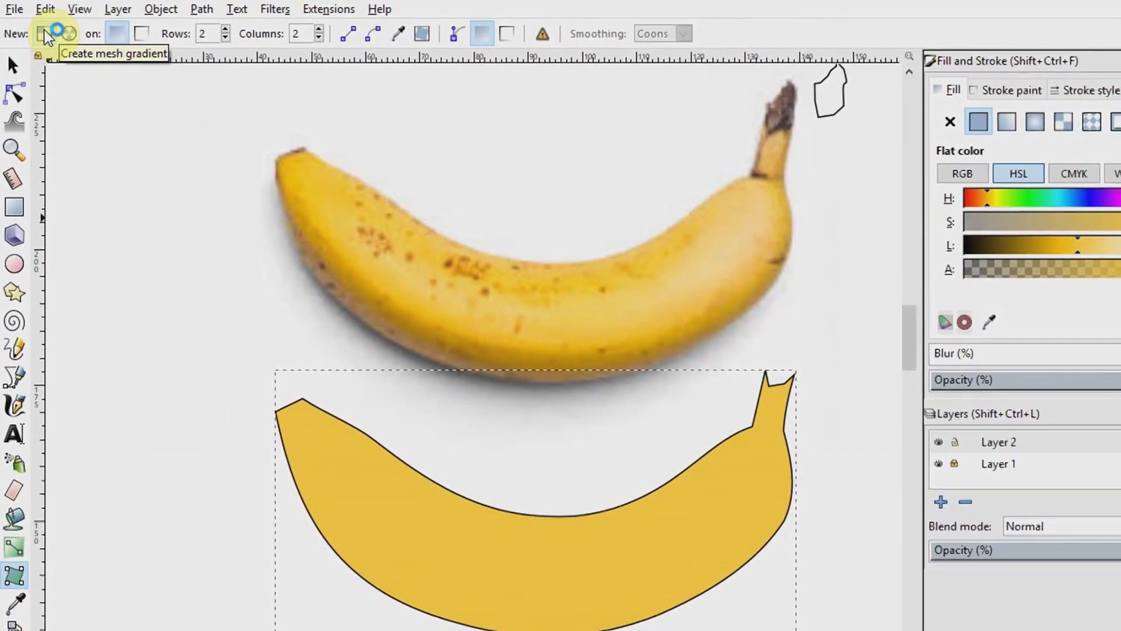
pyautogui.click(46, 35)
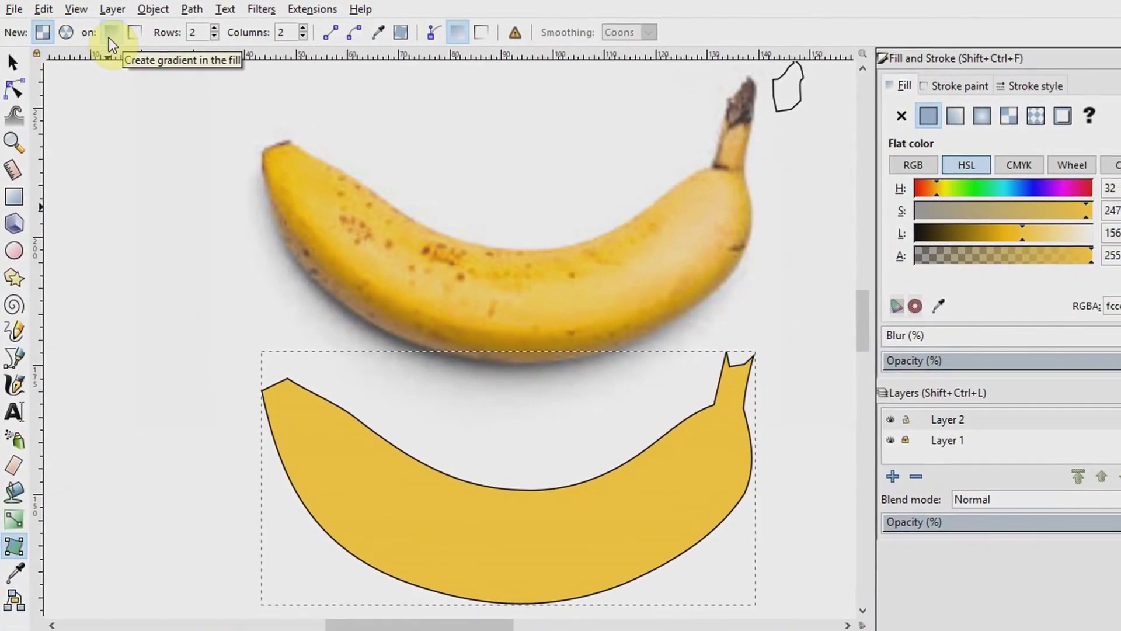
pyautogui.click(110, 33)
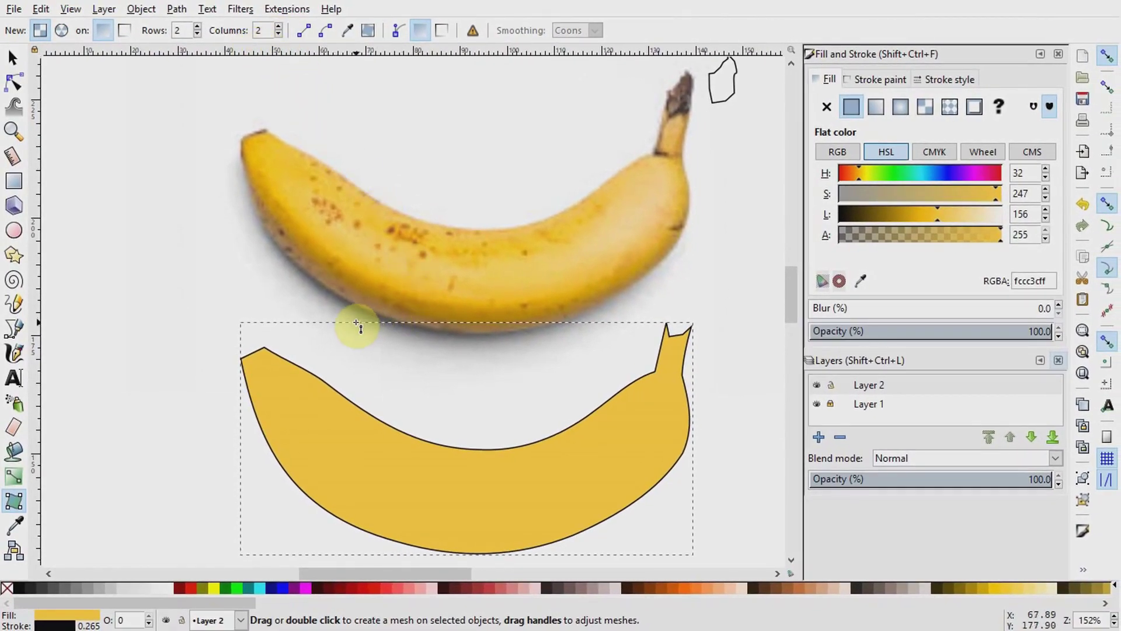
pyautogui.click(357, 325)
pyautogui.doubleClick(350, 393)
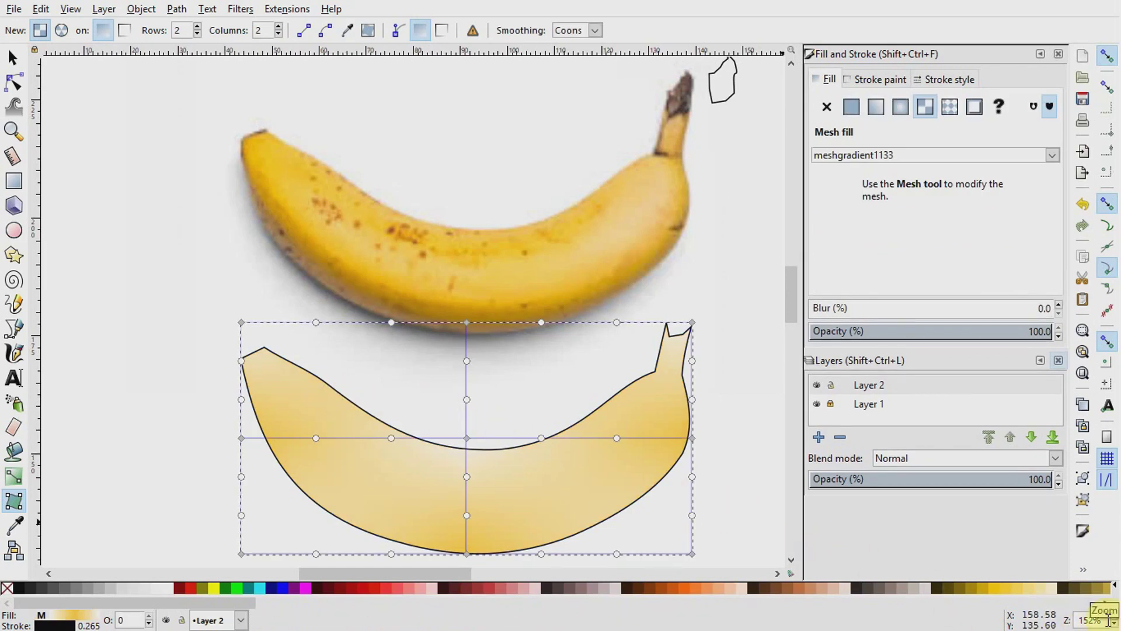
pyautogui.scroll(5, 1112, 616)
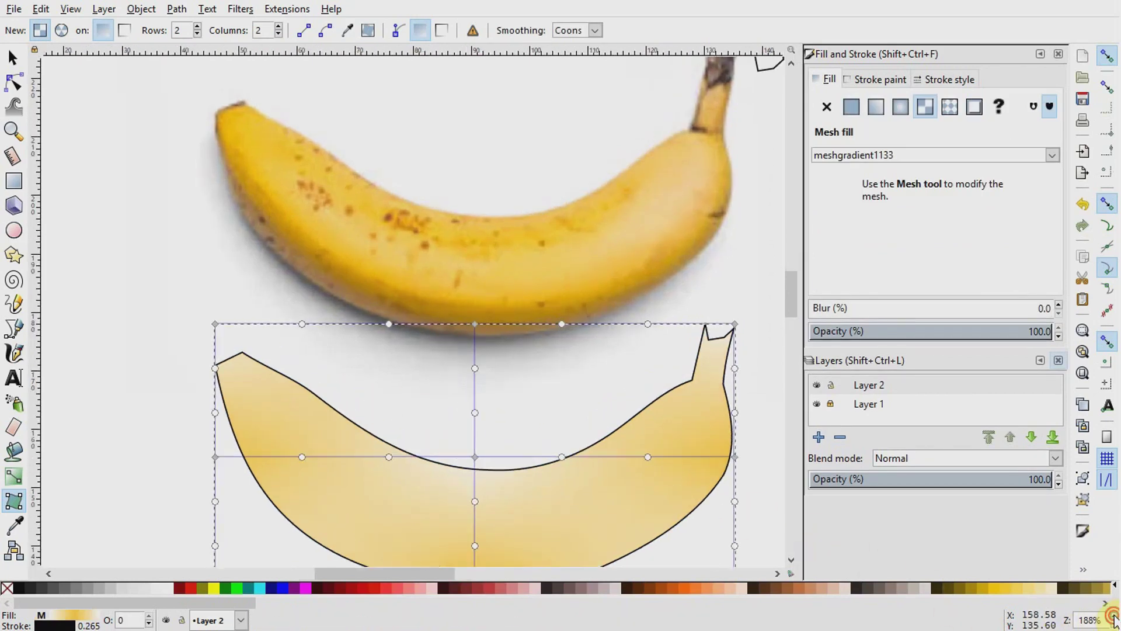
pyautogui.moveTo(415, 580)
pyautogui.mouseDown()
pyautogui.moveTo(445, 581)
pyautogui.moveTo(431, 574)
pyautogui.mouseUp()
pyautogui.moveTo(783, 305); pyautogui.dragTo(786, 316)
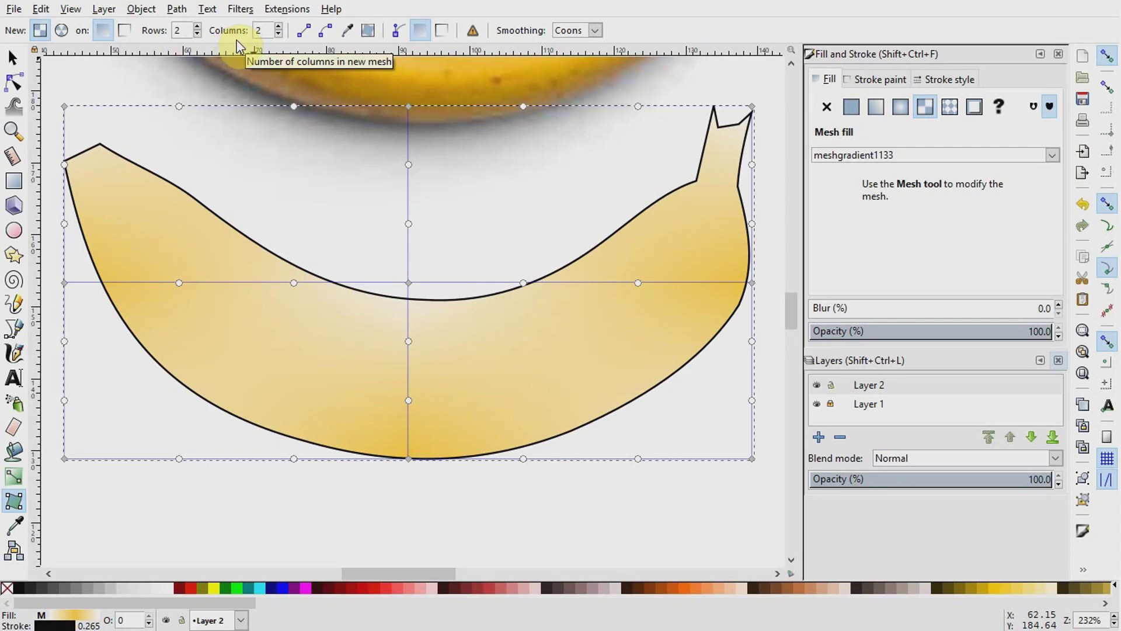
# - Move the central mesh node down into the middle of the banana body and the top-centre mesh node onto the body's inner edge
pyautogui.scroll(7, 263, 137)
pyautogui.scroll(4, 263, 136)
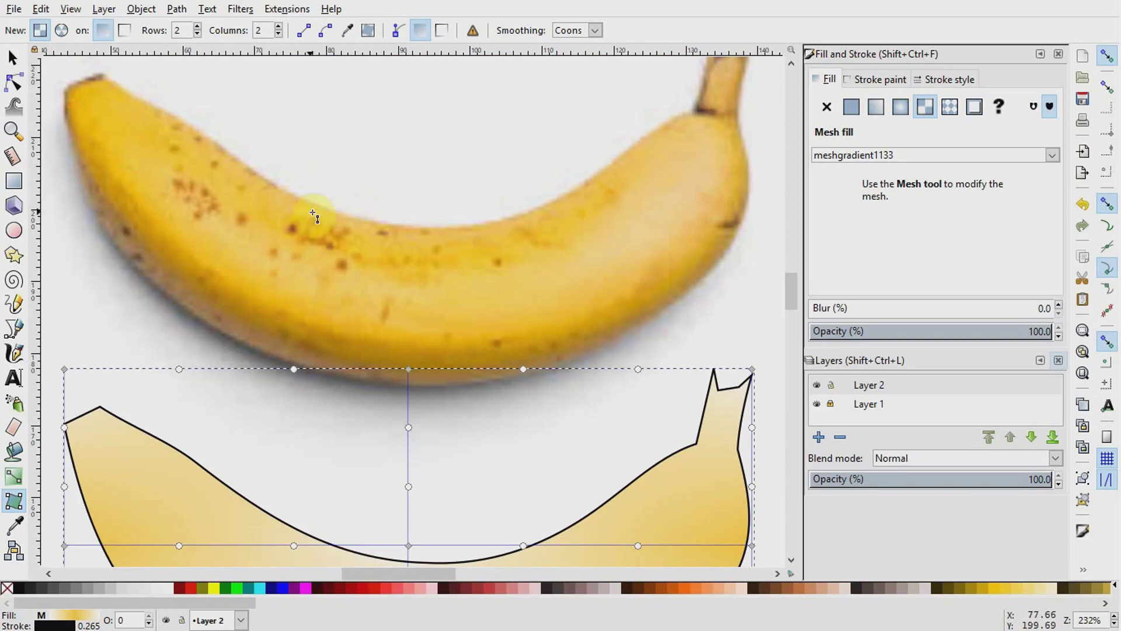
pyautogui.scroll(1, 467, 210)
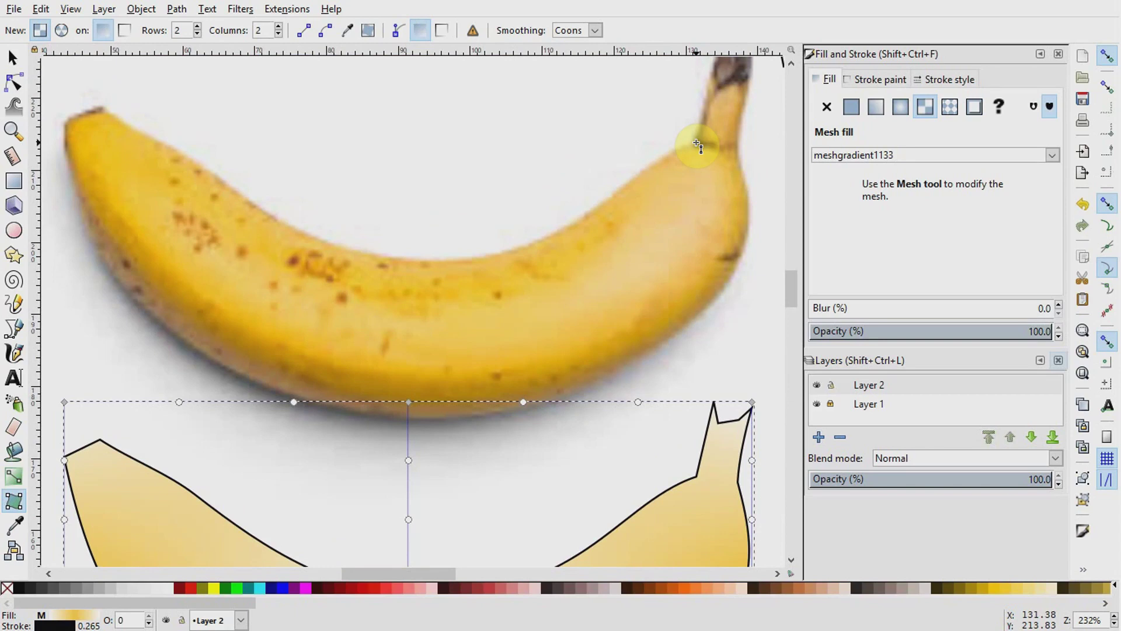
pyautogui.scroll(-8, 696, 146)
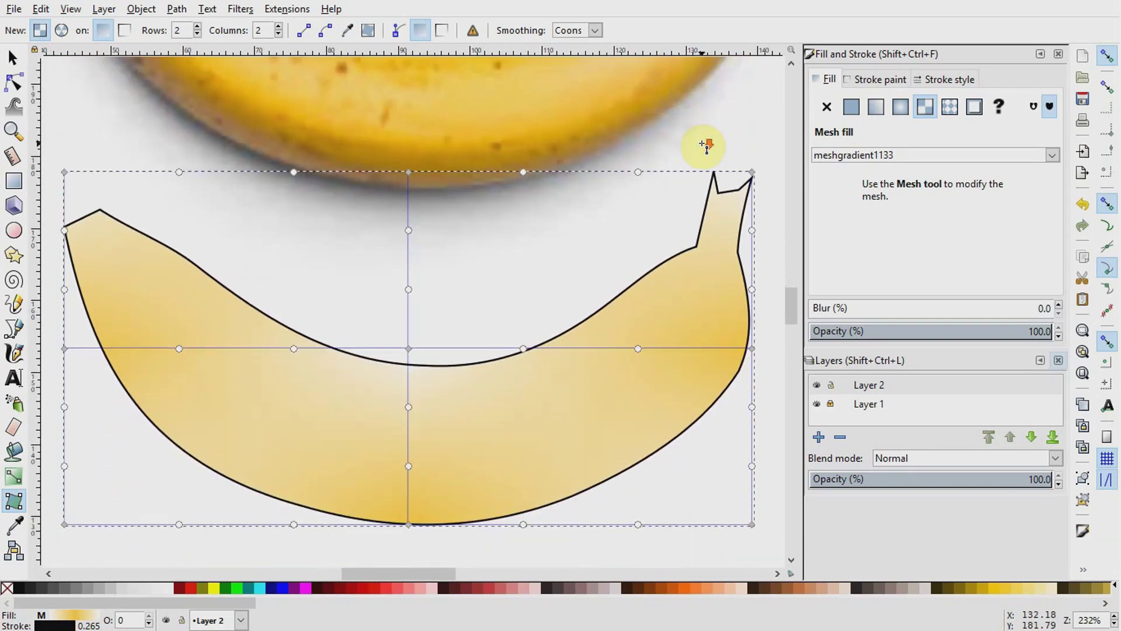
pyautogui.click(14, 82)
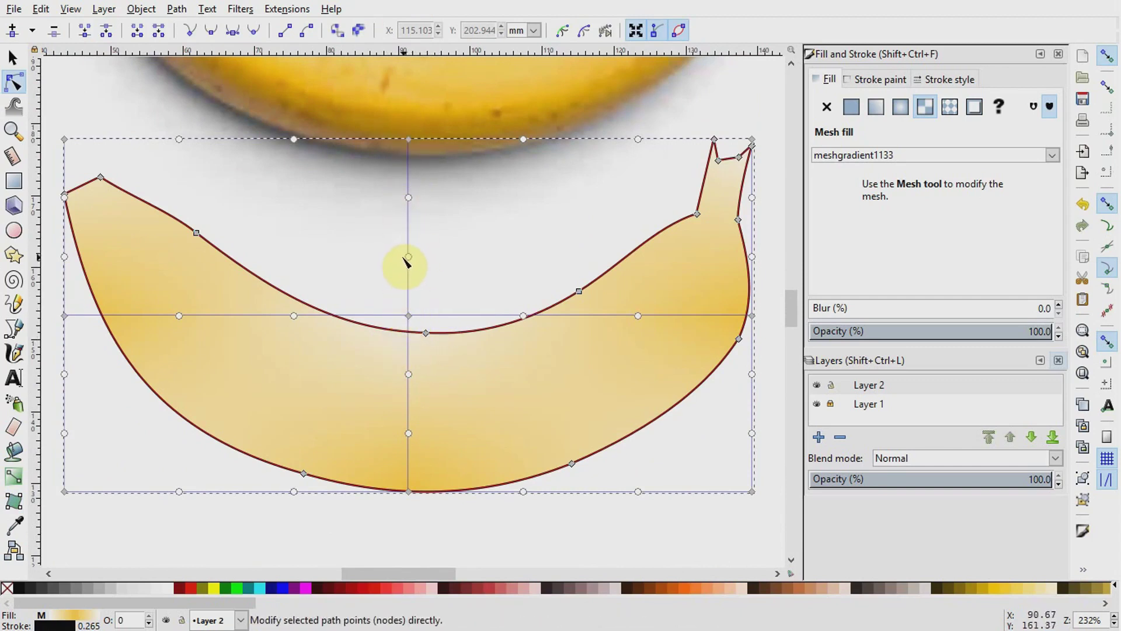
pyautogui.moveTo(408, 316); pyautogui.dragTo(409, 414)
pyautogui.click(410, 145)
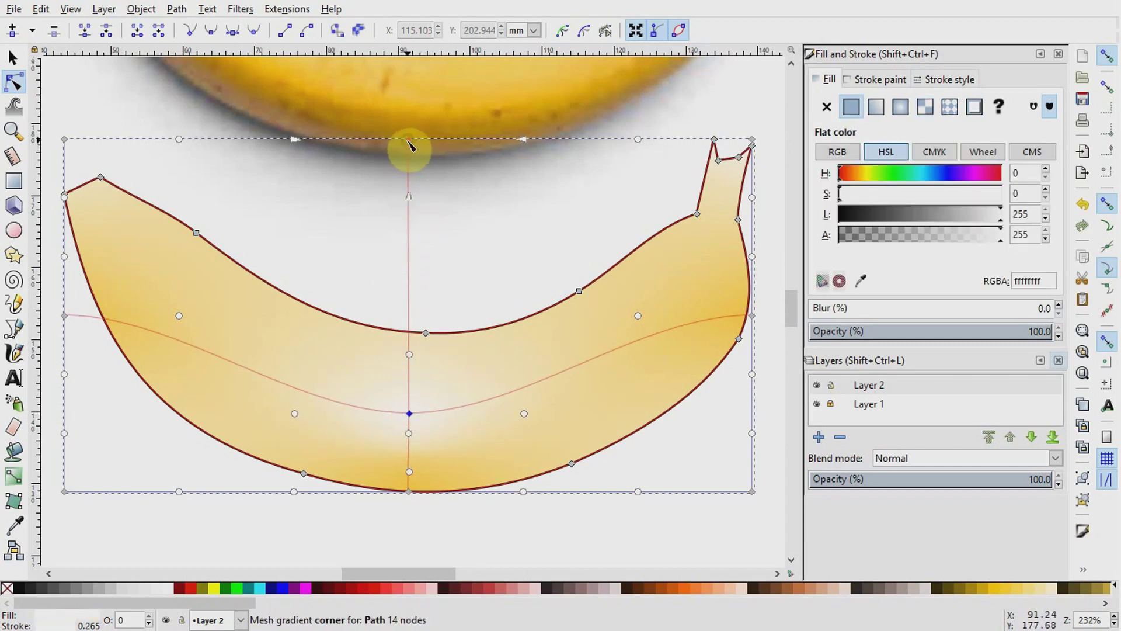
pyautogui.moveTo(409, 144); pyautogui.dragTo(409, 328)
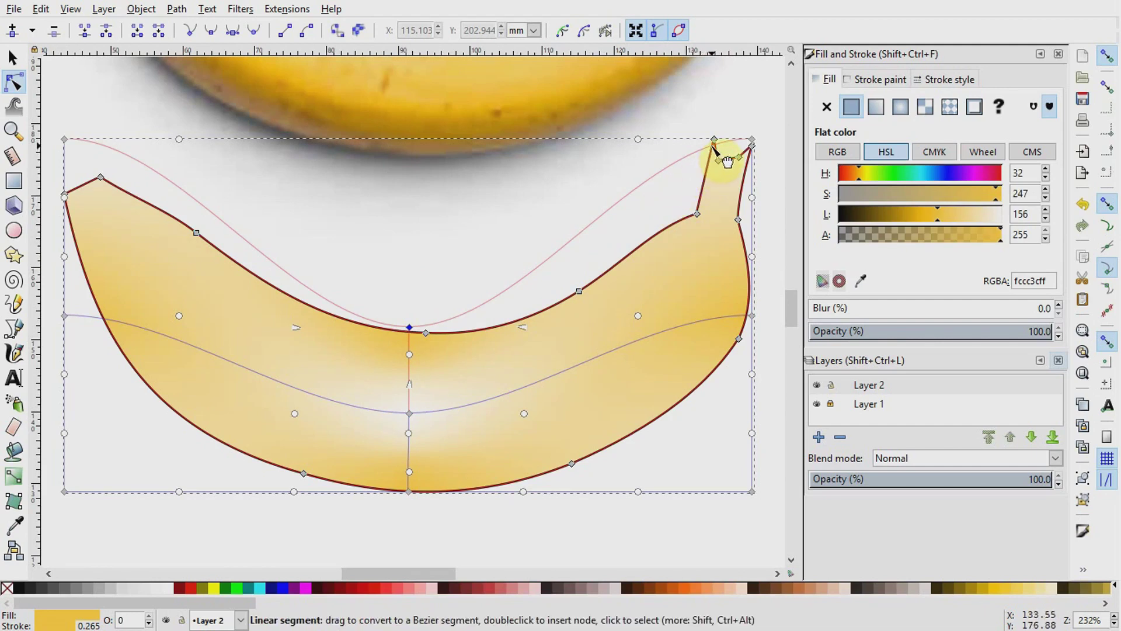
# - Move the upper-right mesh corner to the stem's left tip and the middle-right mesh node to the centre of the stem's notched end
pyautogui.moveTo(752, 142); pyautogui.dragTo(722, 143)
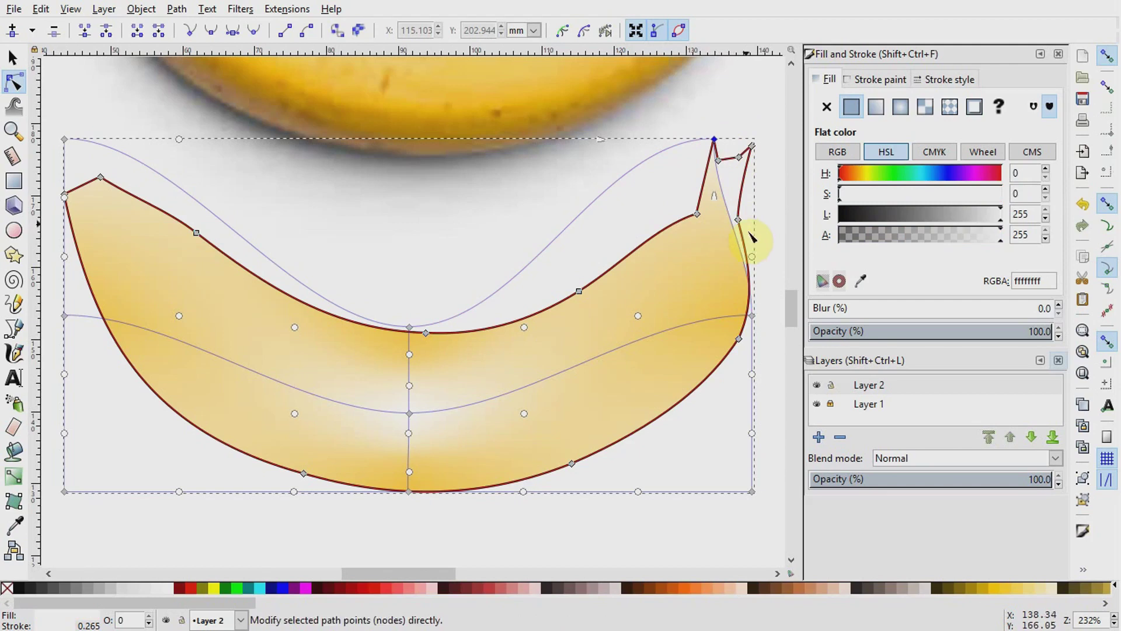
pyautogui.moveTo(752, 316); pyautogui.dragTo(737, 162)
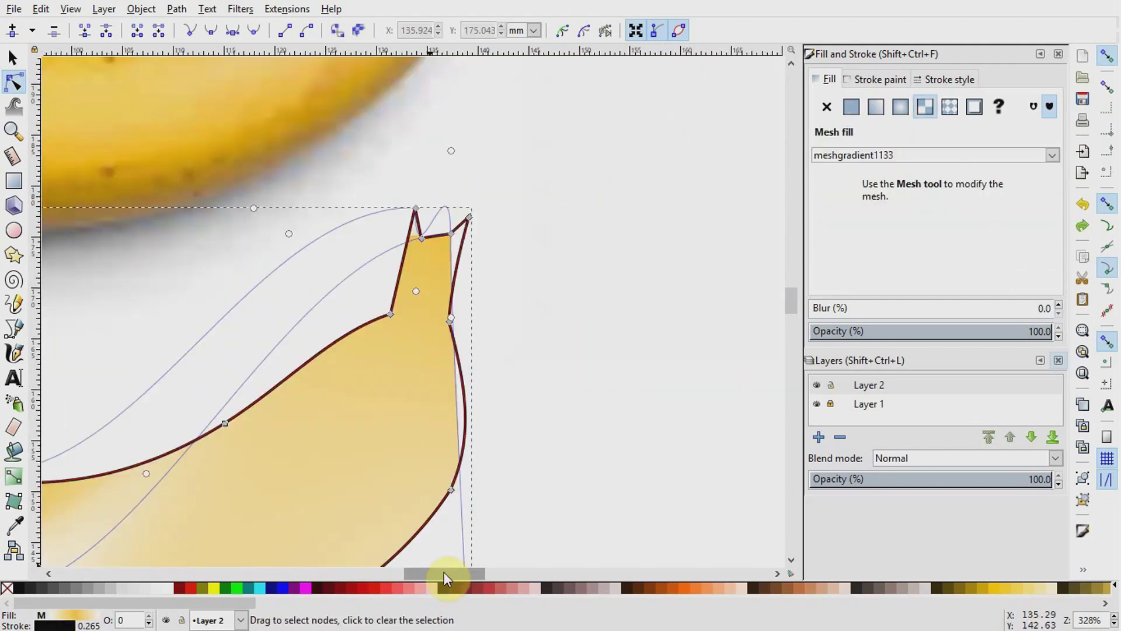
pyautogui.hscroll(-2, 444, 572)
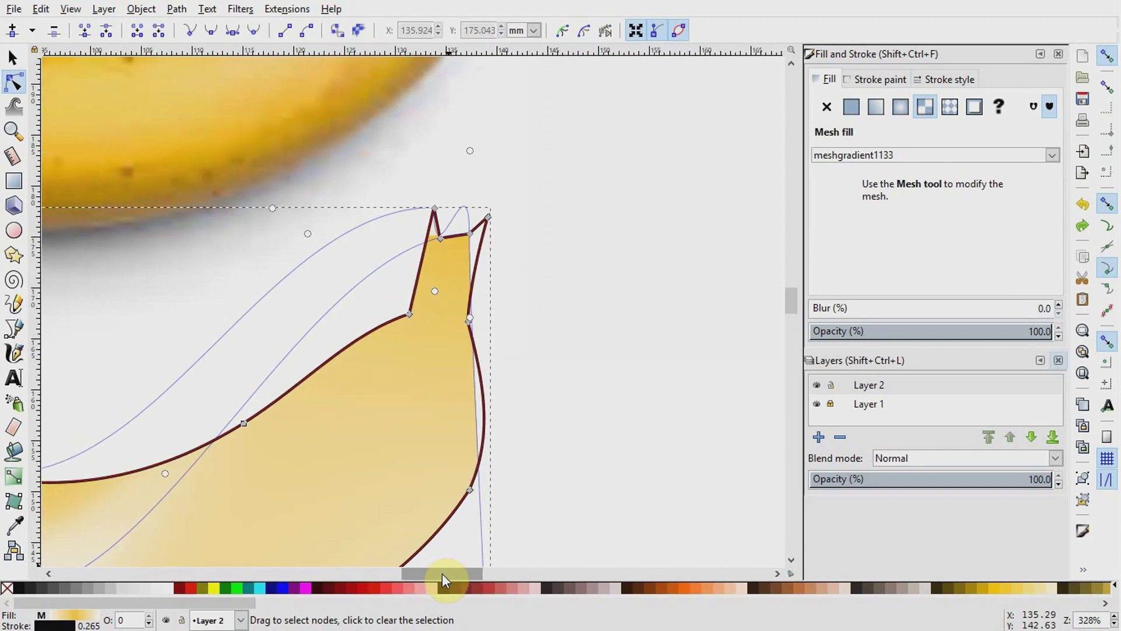
pyautogui.hscroll(1, 442, 574)
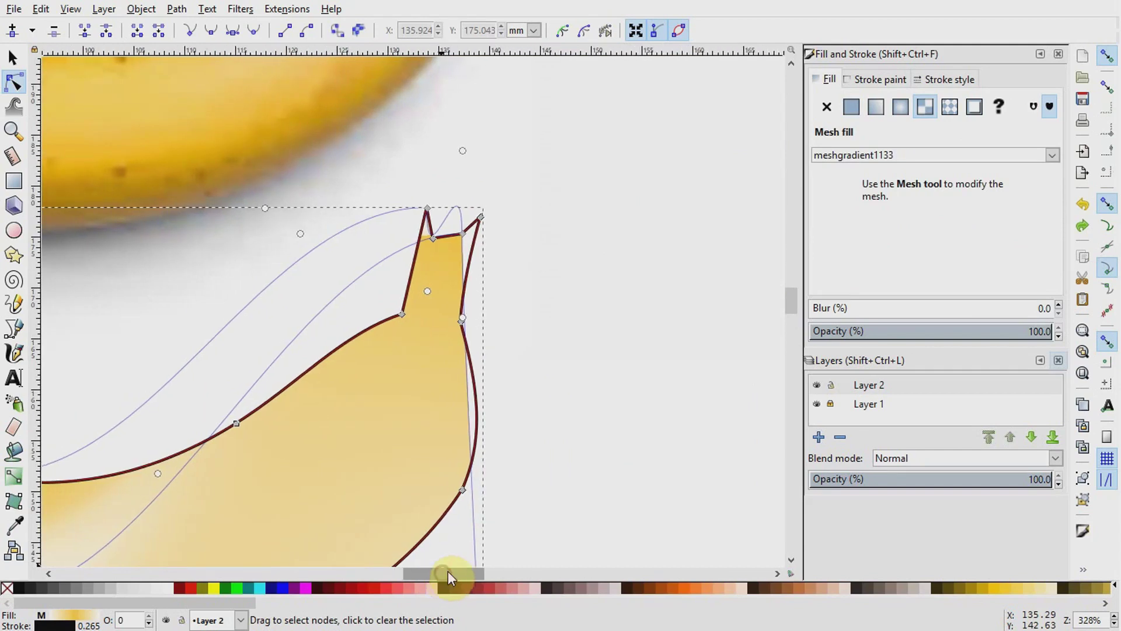
pyautogui.scroll(3, 530, 513)
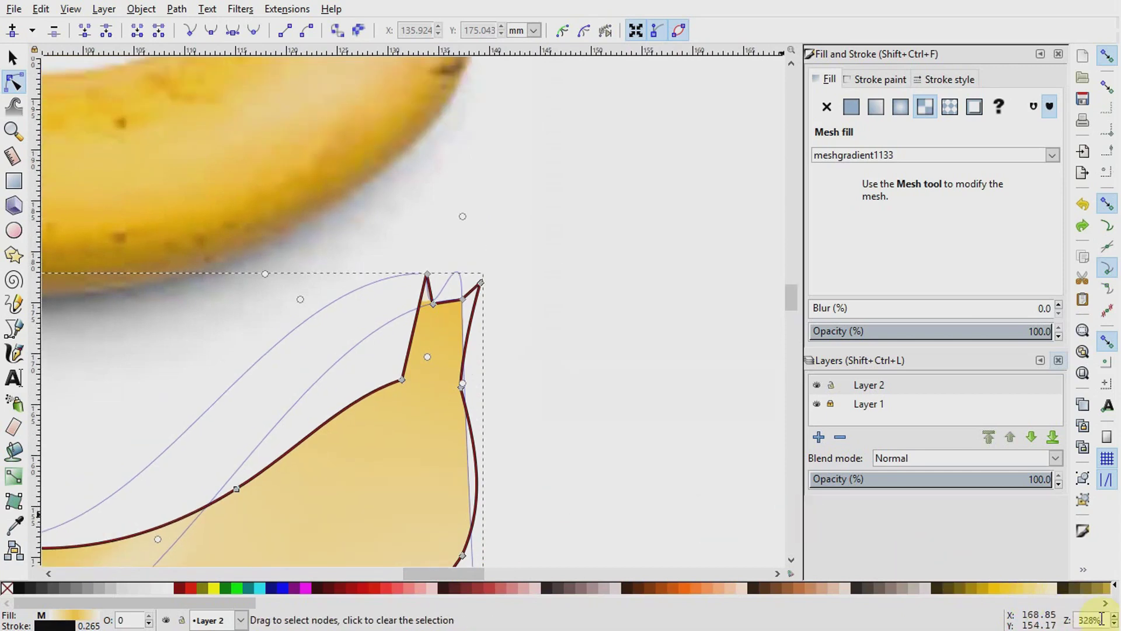
pyautogui.scroll(3, 1113, 620)
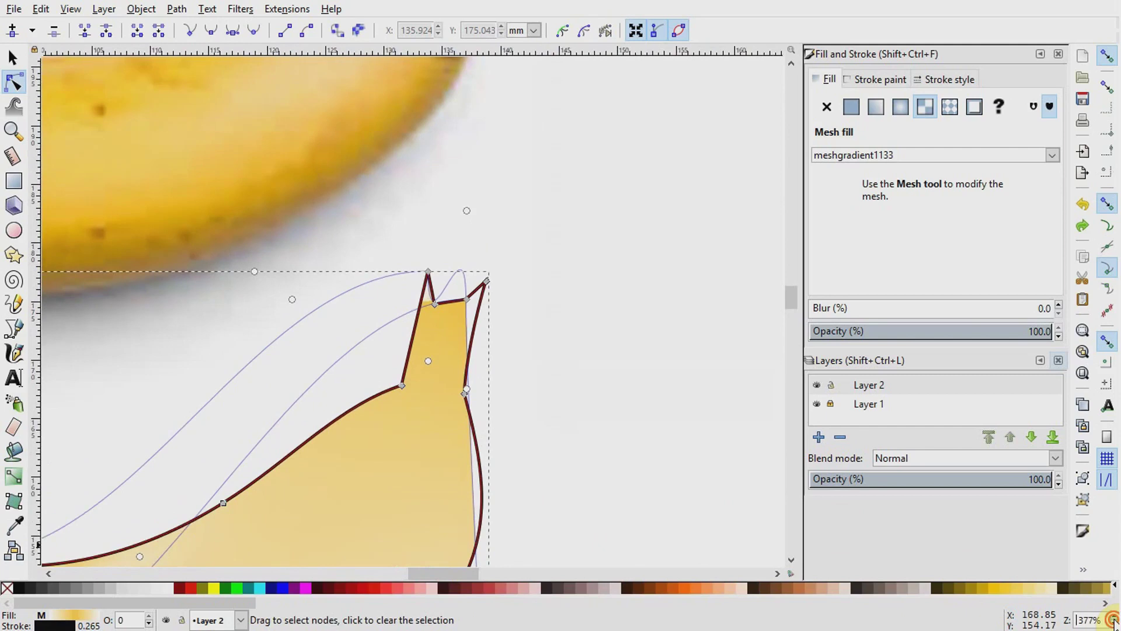
pyautogui.scroll(5, 1113, 620)
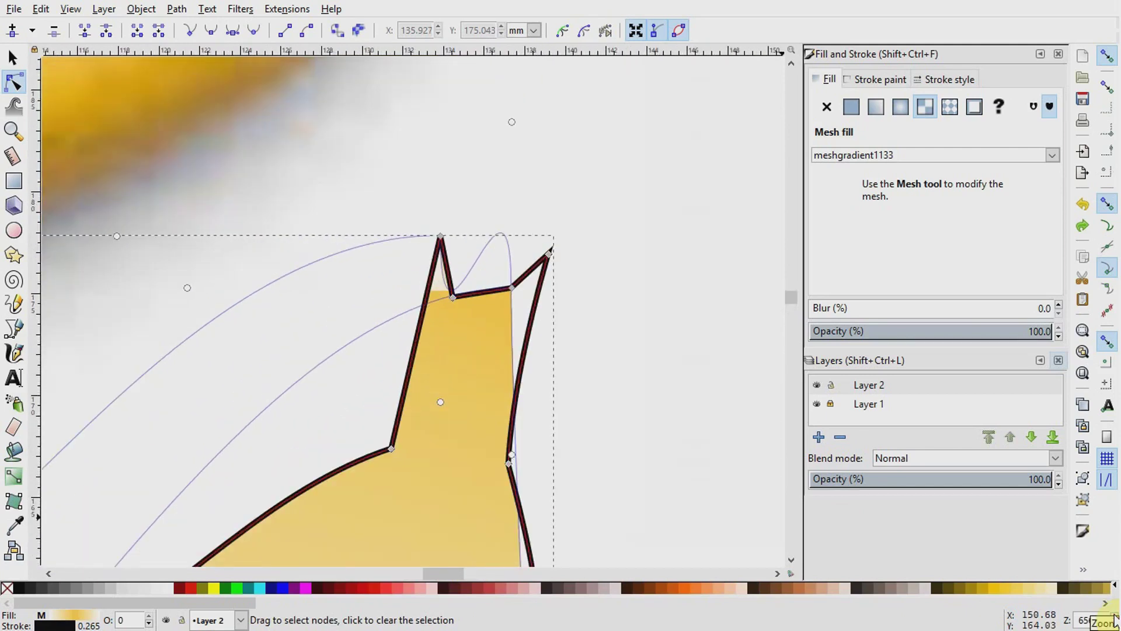
pyautogui.moveTo(512, 287); pyautogui.dragTo(485, 292)
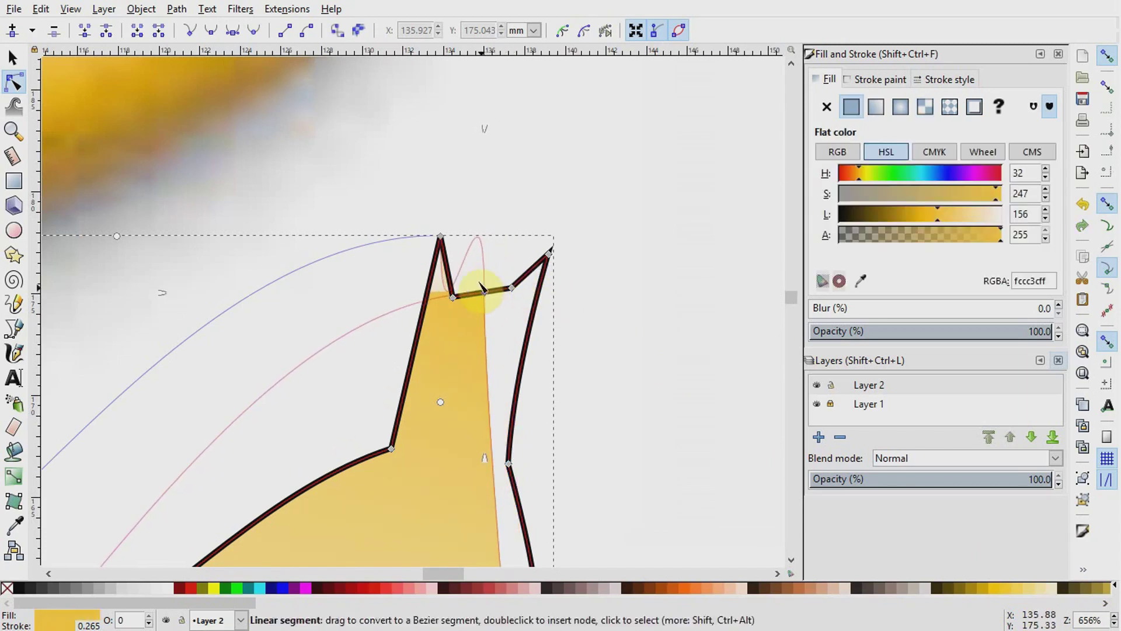
# - Adjust the mesh handles between the stem's left tip and the centre of its end so the mesh edge follows the notch
pyautogui.moveTo(476, 250); pyautogui.dragTo(458, 269)
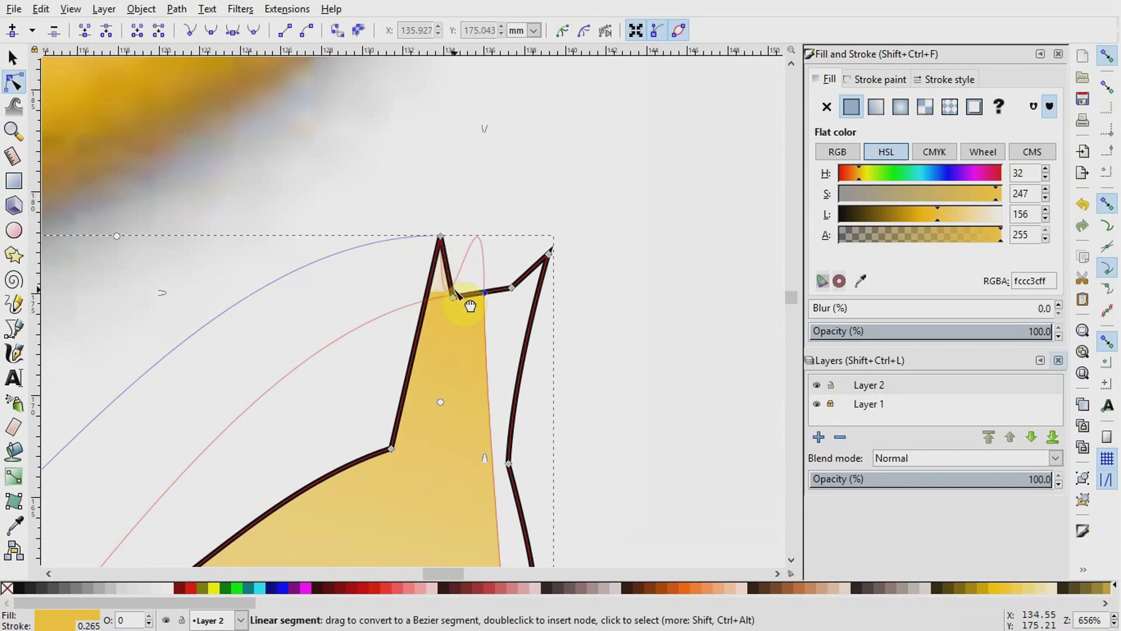
pyautogui.click(441, 238)
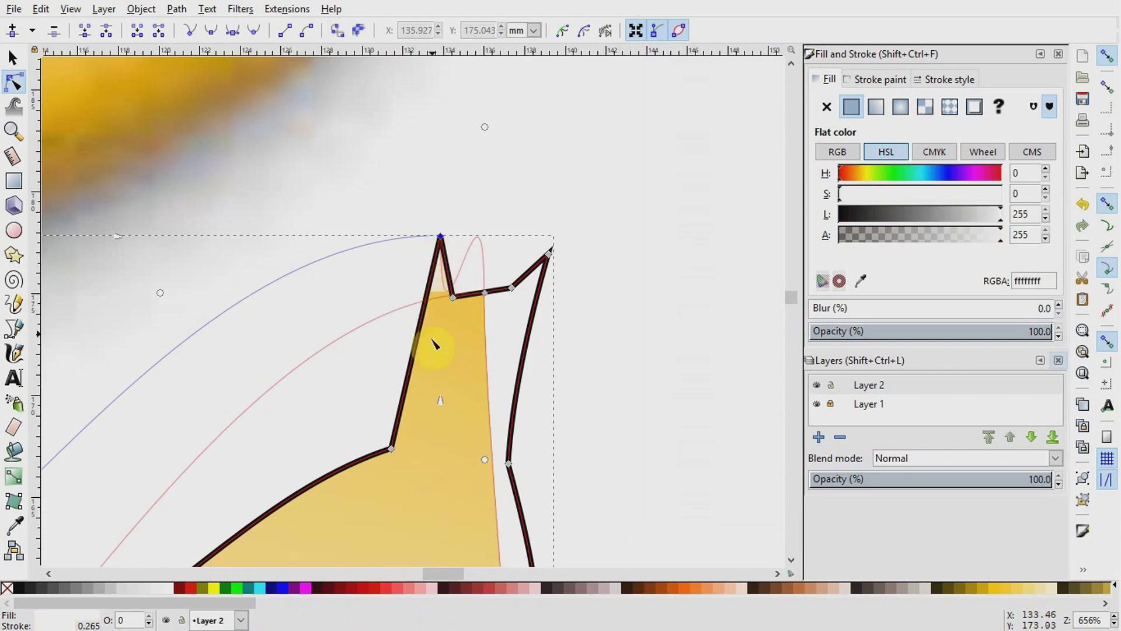
pyautogui.click(484, 294)
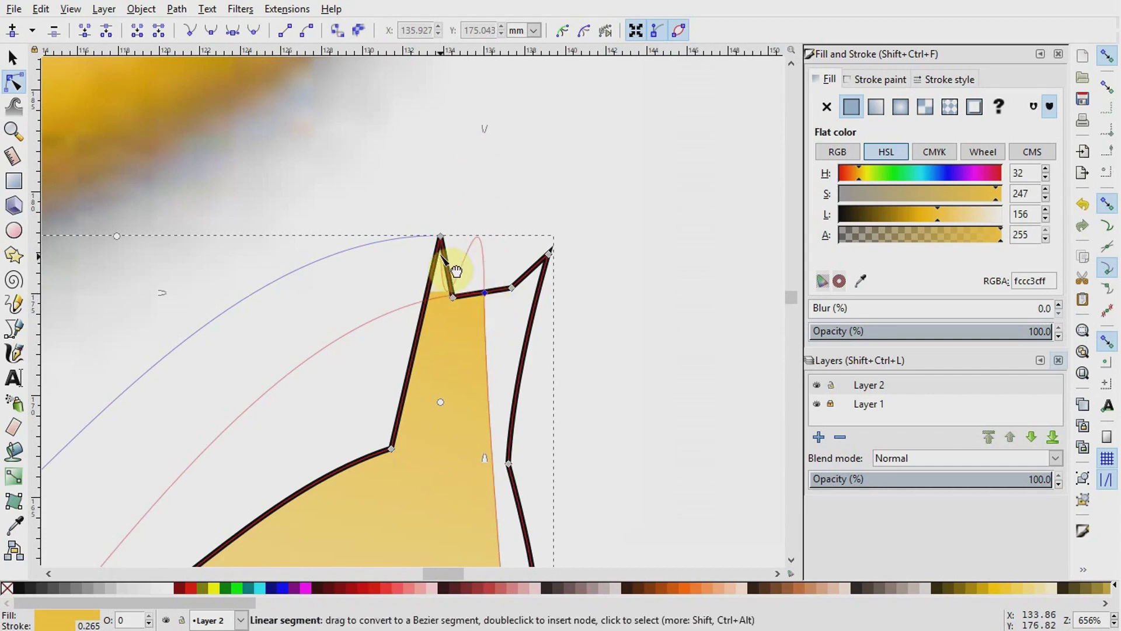
pyautogui.click(441, 238)
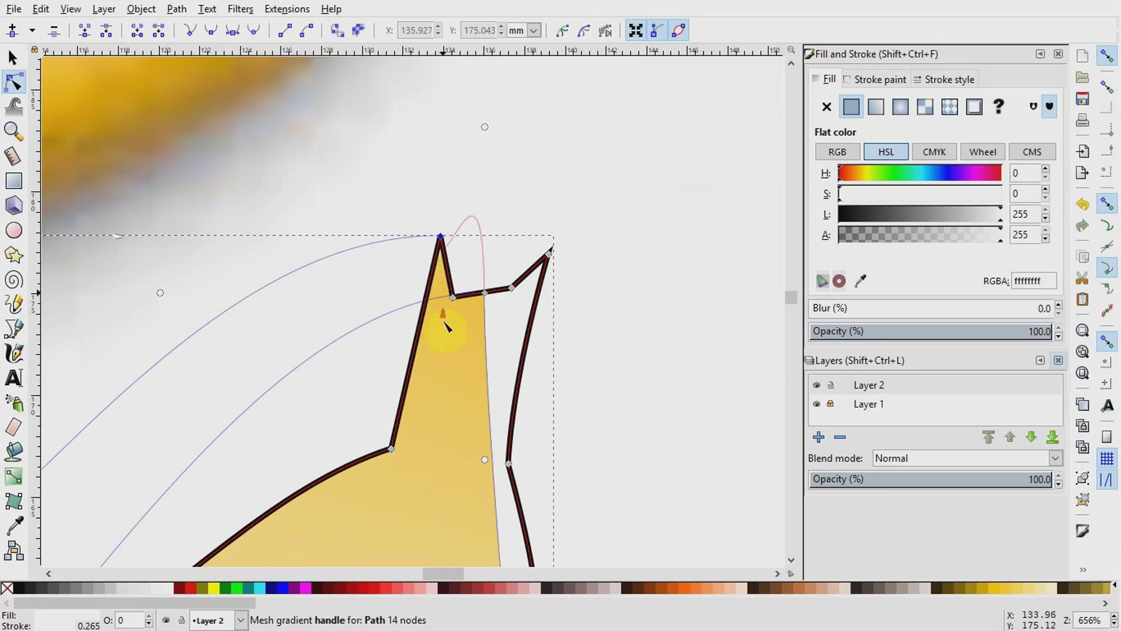
pyautogui.moveTo(436, 348); pyautogui.dragTo(441, 278)
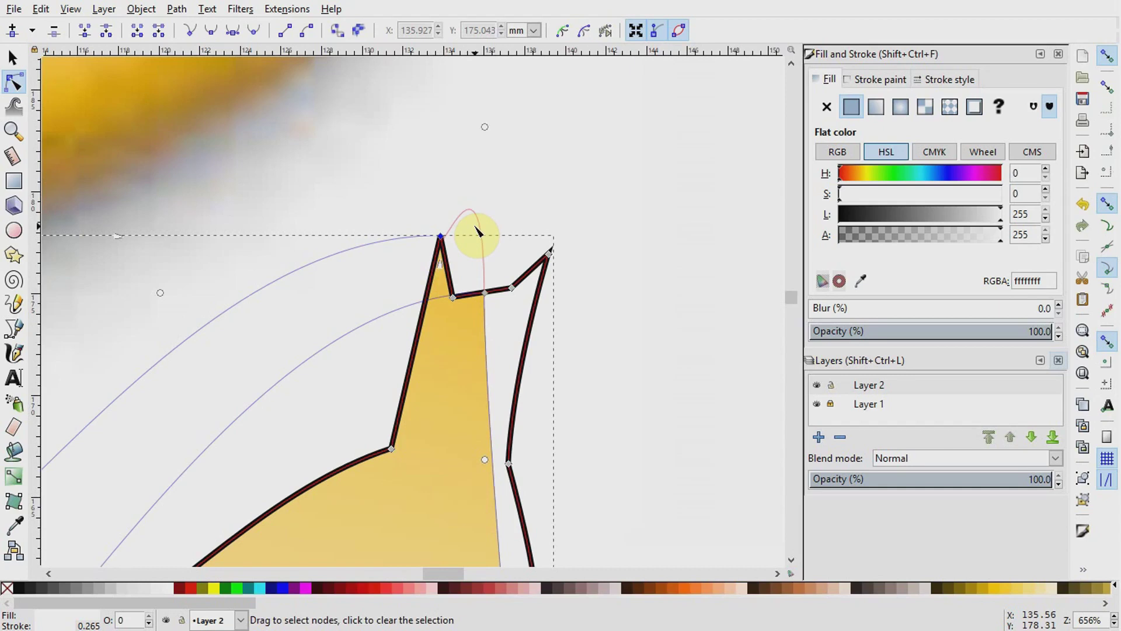
pyautogui.click(487, 294)
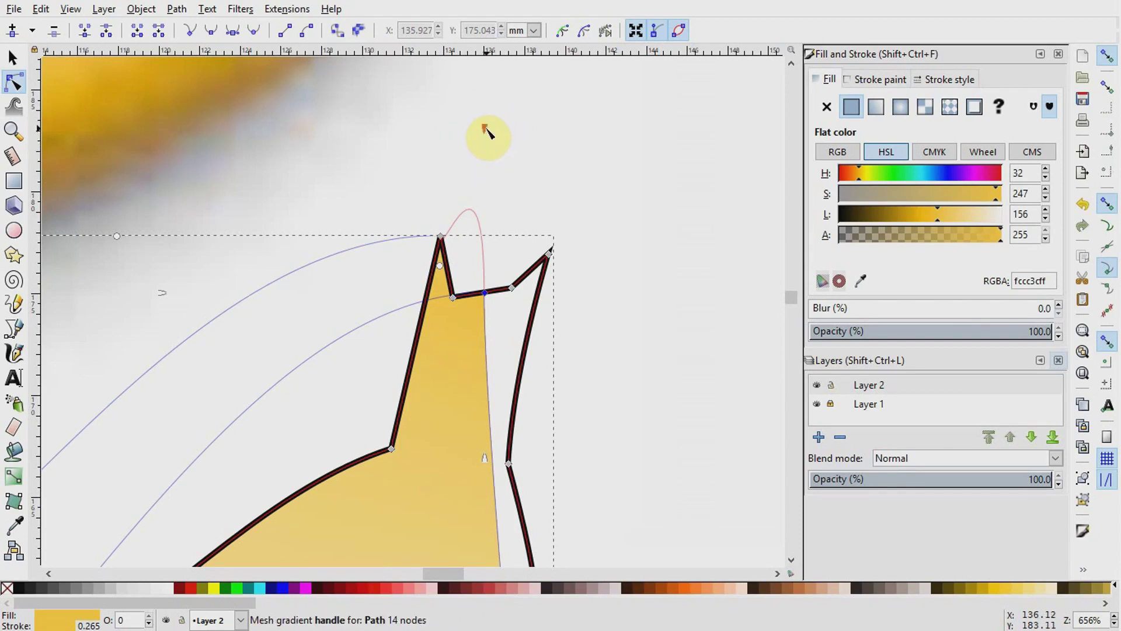
pyautogui.moveTo(457, 270); pyautogui.dragTo(463, 301)
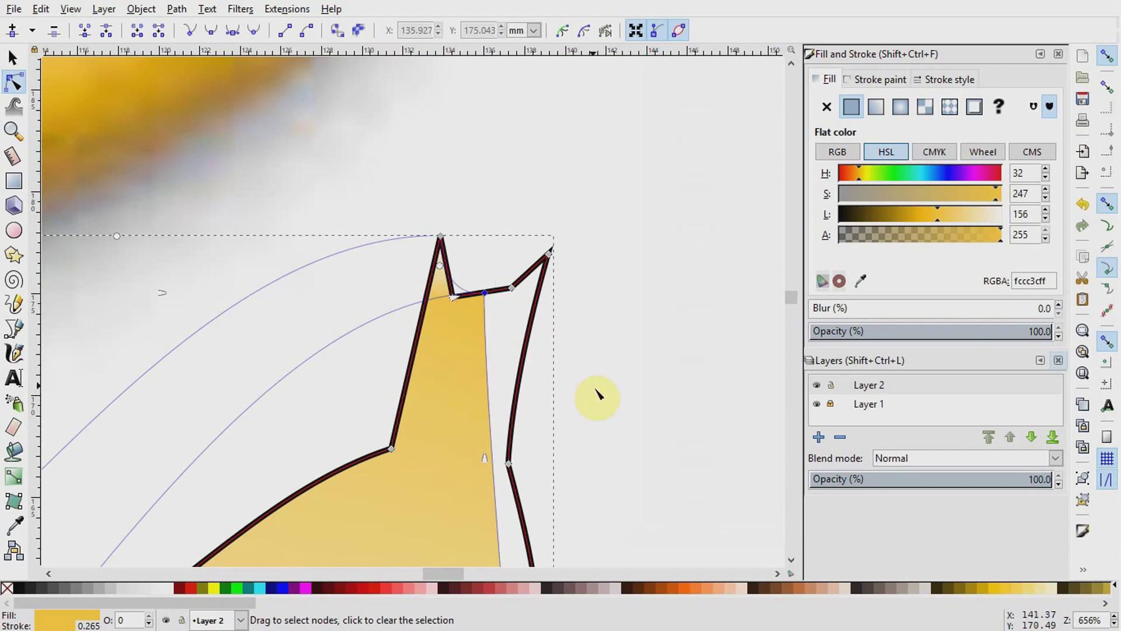
# - Move the lower-right mesh corner up to the stem's right tip
pyautogui.click(1114, 625)
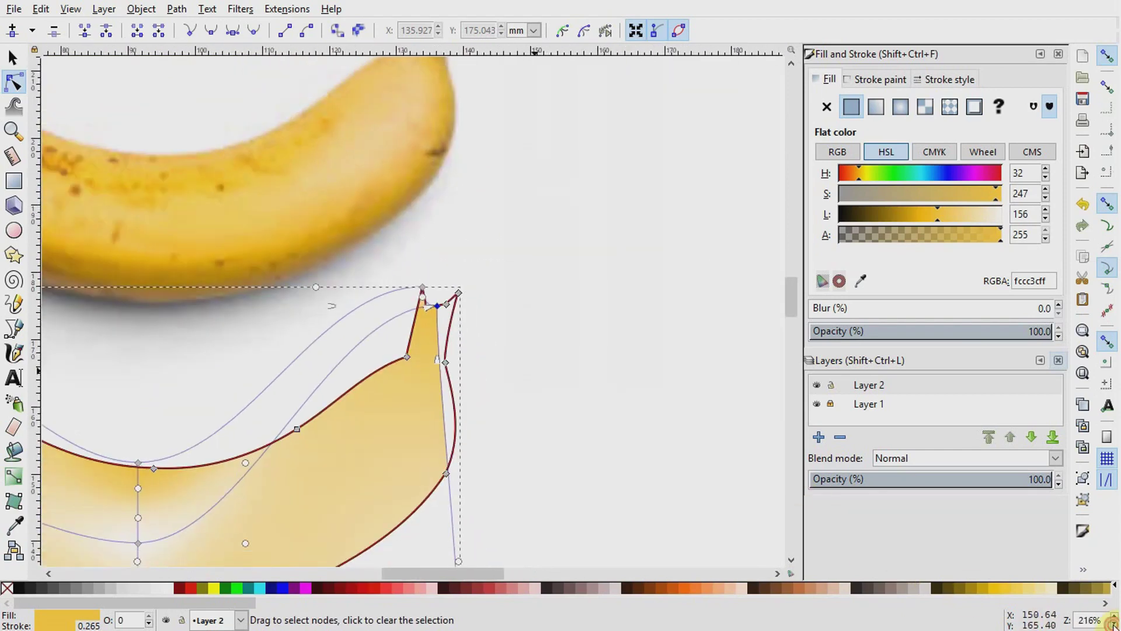
pyautogui.click(1114, 618)
pyautogui.click(1115, 618)
pyautogui.scroll(-1, 1113, 623)
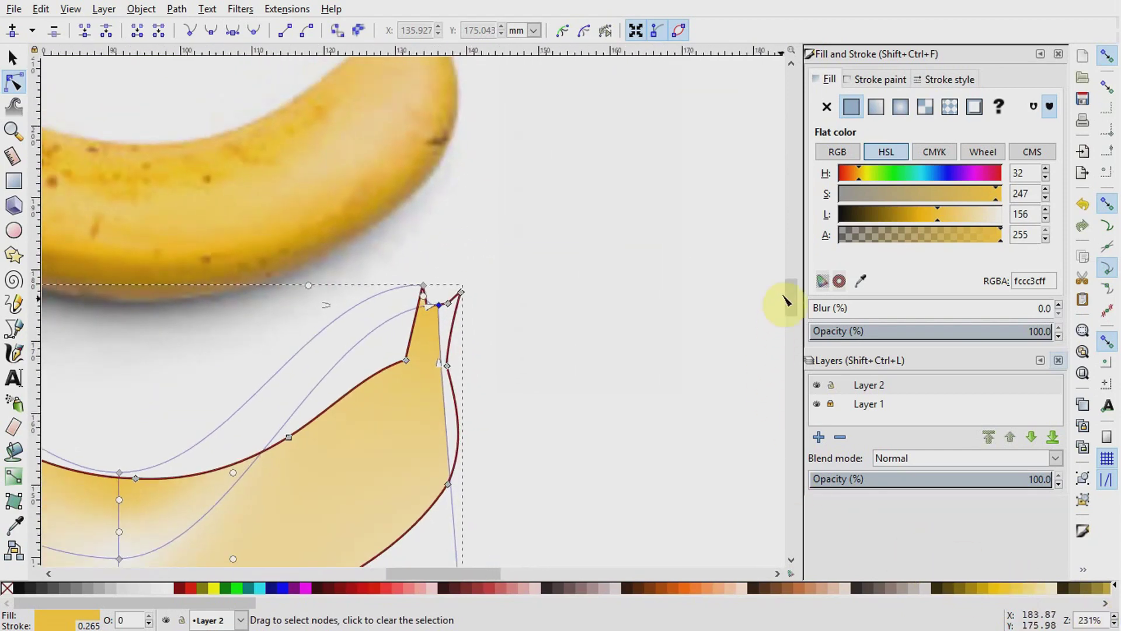
pyautogui.moveTo(789, 301); pyautogui.dragTo(789, 319)
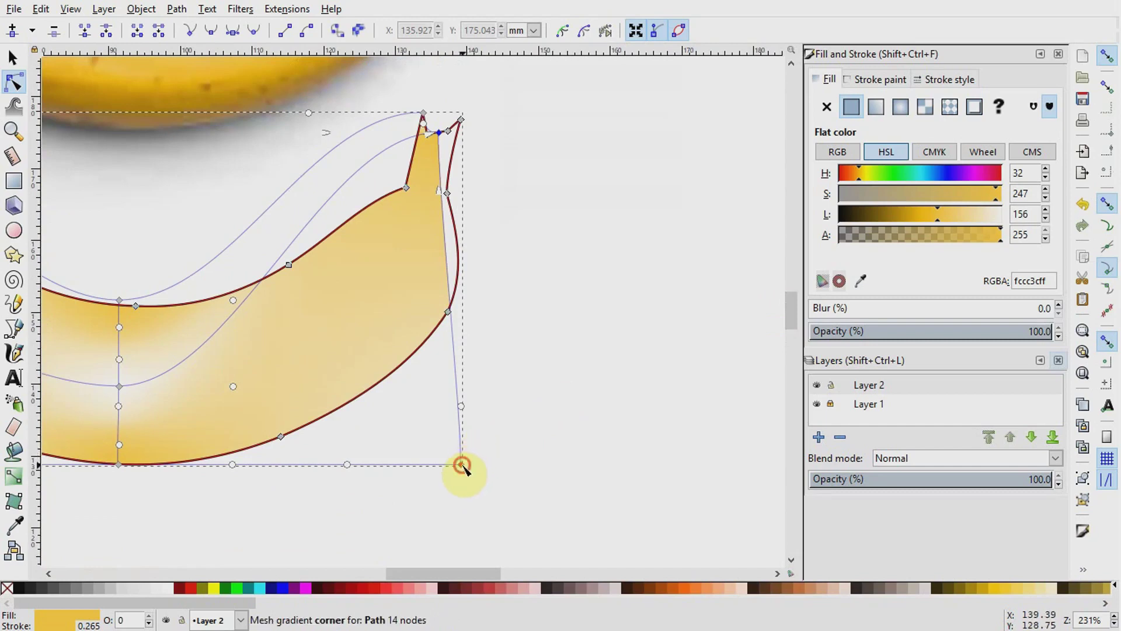
pyautogui.moveTo(461, 466); pyautogui.dragTo(466, 122)
# - Adjust the mesh handles between the centre of the stem's end and its right tip so the mesh edge follows the outline
pyautogui.scroll(3, 587, 324)
pyautogui.scroll(2, 587, 324)
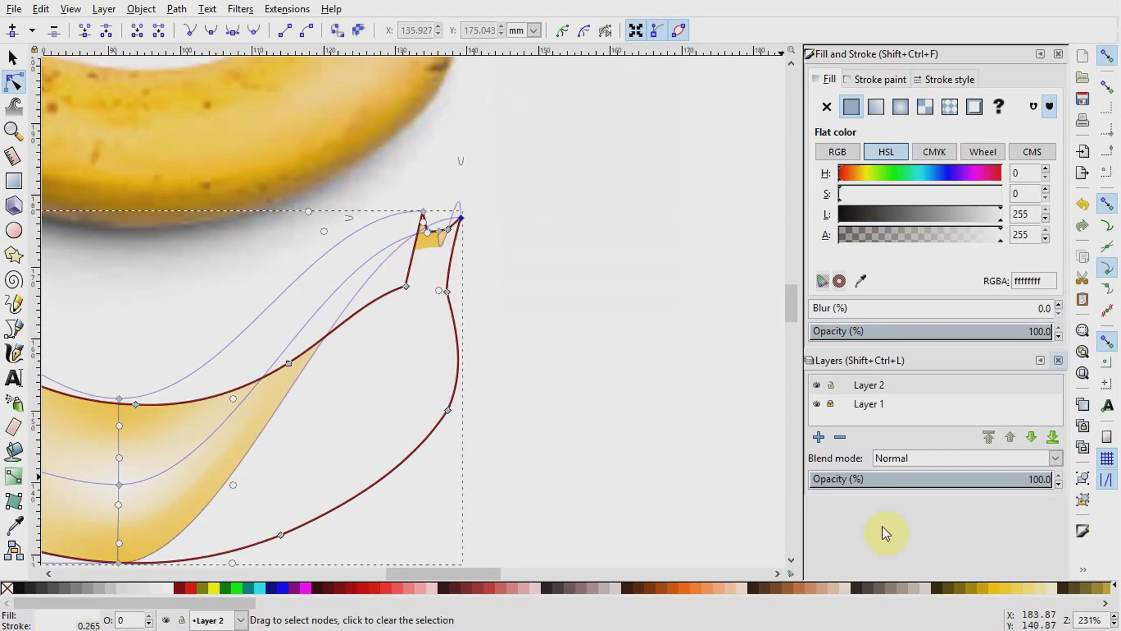
pyautogui.click(1115, 617)
pyautogui.click(1115, 617)
pyautogui.click(1115, 617)
pyautogui.click(1115, 618)
pyautogui.click(1115, 618)
pyautogui.click(1115, 617)
pyautogui.click(1115, 618)
pyautogui.scroll(3, 615, 405)
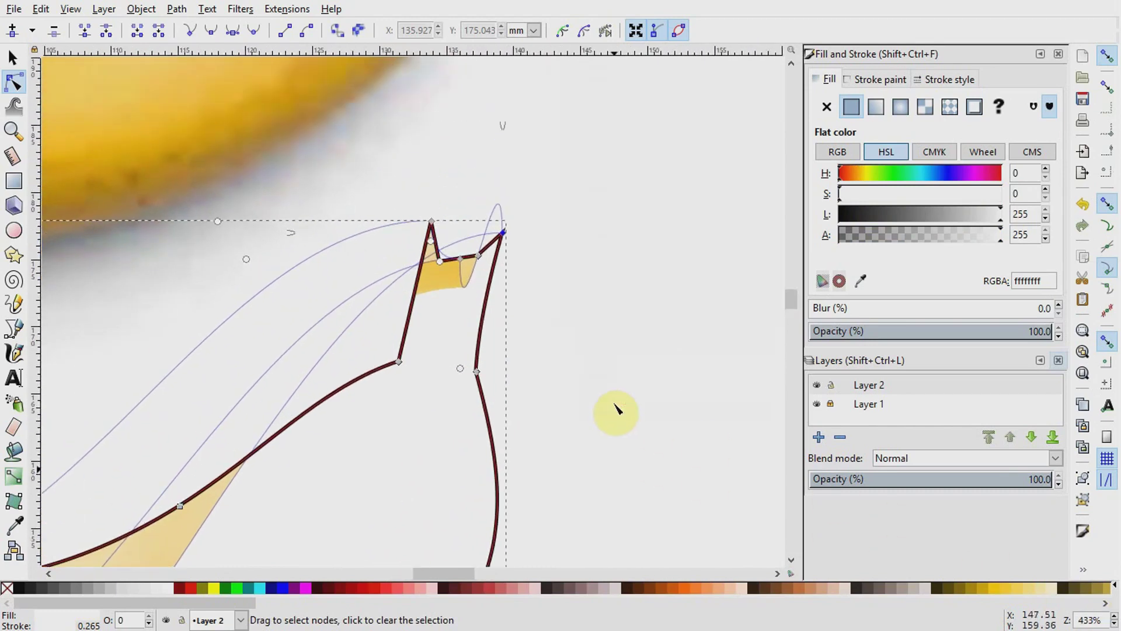
pyautogui.scroll(1, 616, 409)
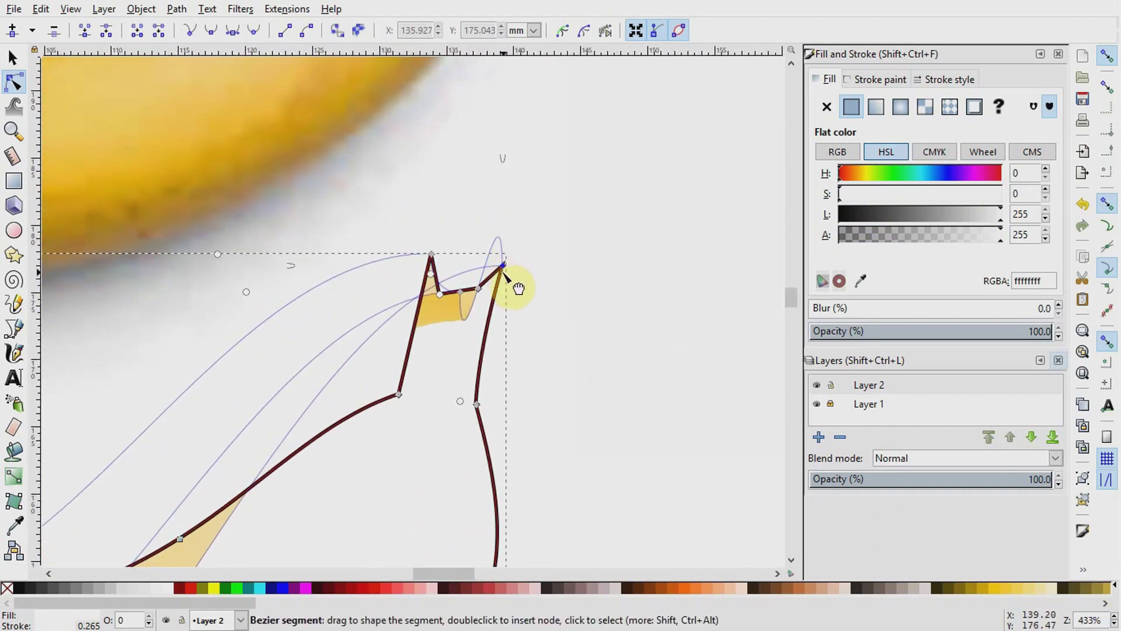
pyautogui.moveTo(505, 163); pyautogui.dragTo(475, 303)
pyautogui.click(503, 270)
pyautogui.click(575, 362)
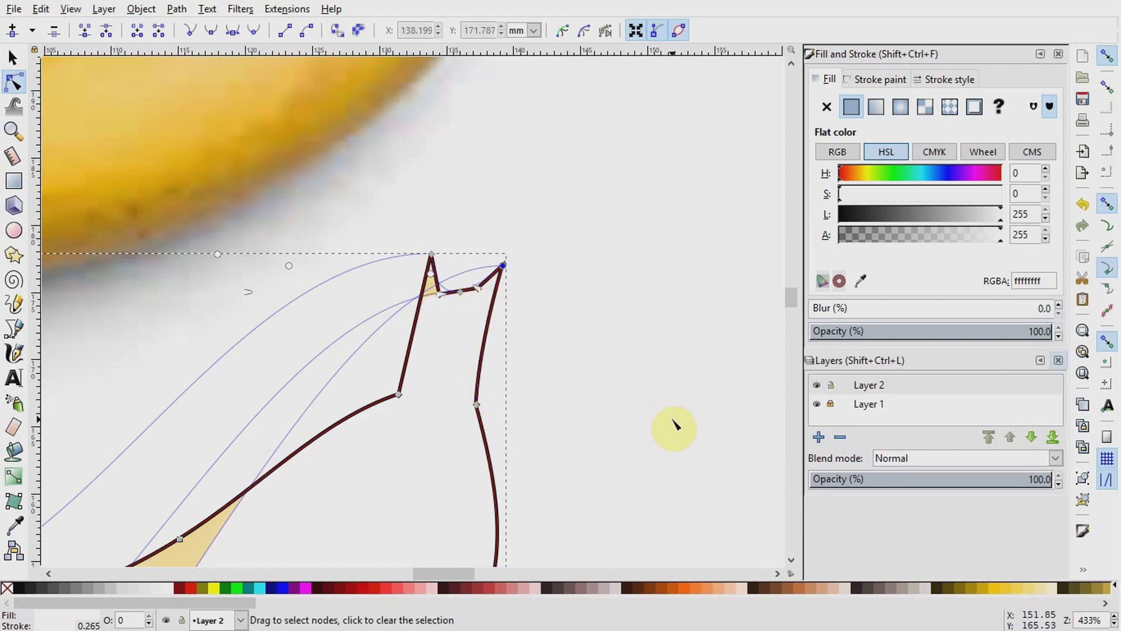
pyautogui.click(675, 429)
pyautogui.click(459, 367)
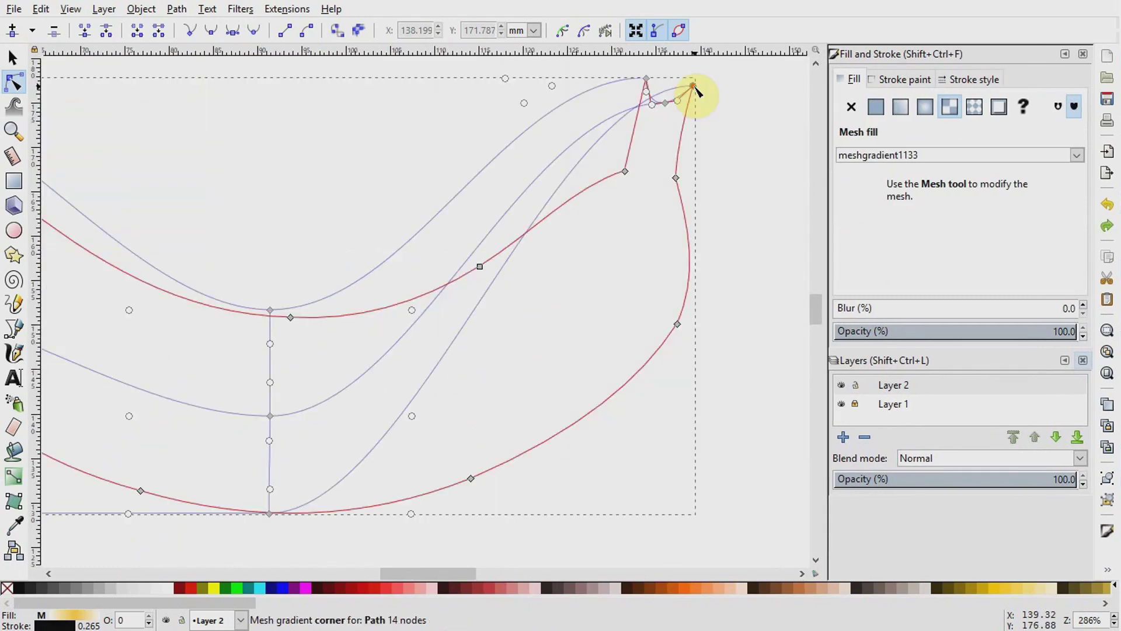
# - Curve the right half's lower mesh line around the banana's outer edge and its middle mesh line through the body into the stem
pyautogui.click(694, 87)
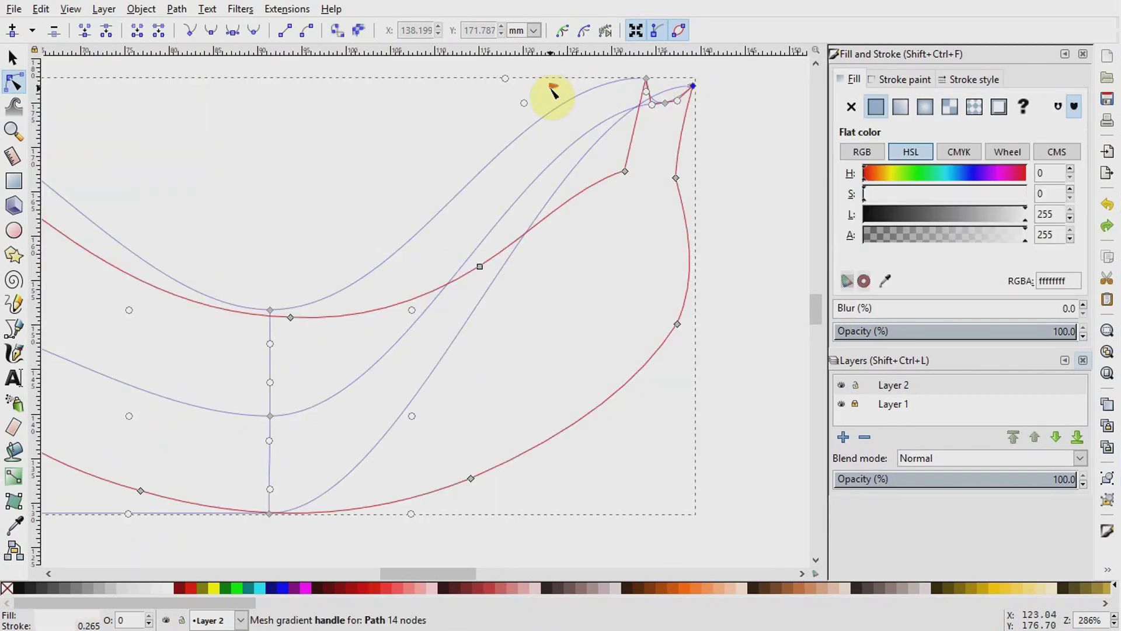
pyautogui.click(582, 126)
pyautogui.moveTo(581, 126); pyautogui.dragTo(790, 444)
pyautogui.click(665, 104)
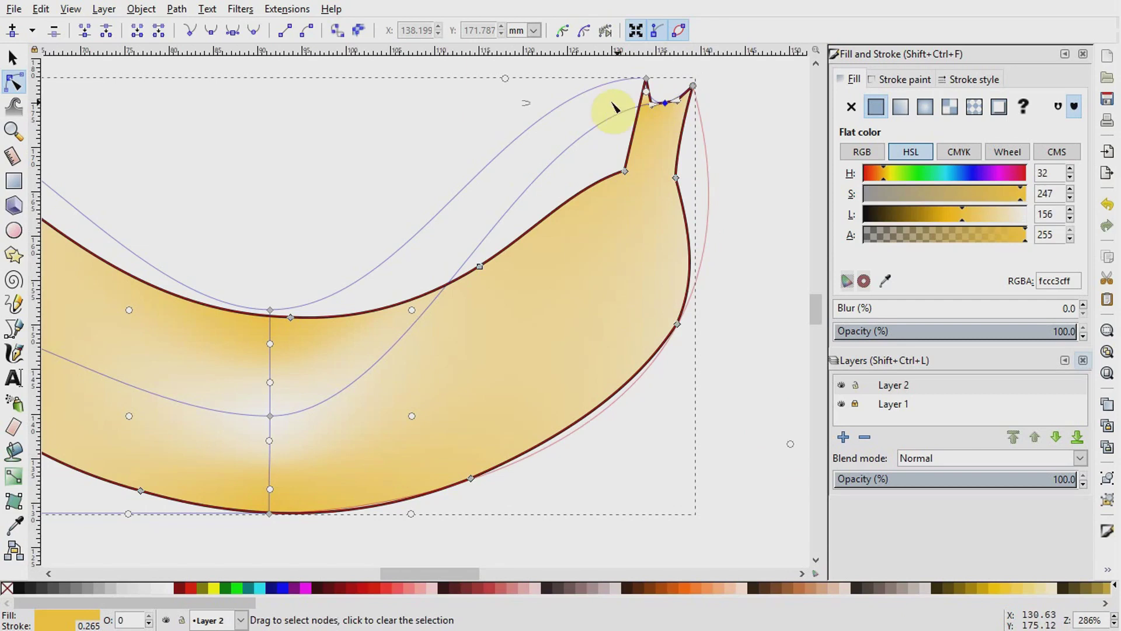
pyautogui.moveTo(525, 107); pyautogui.dragTo(675, 359)
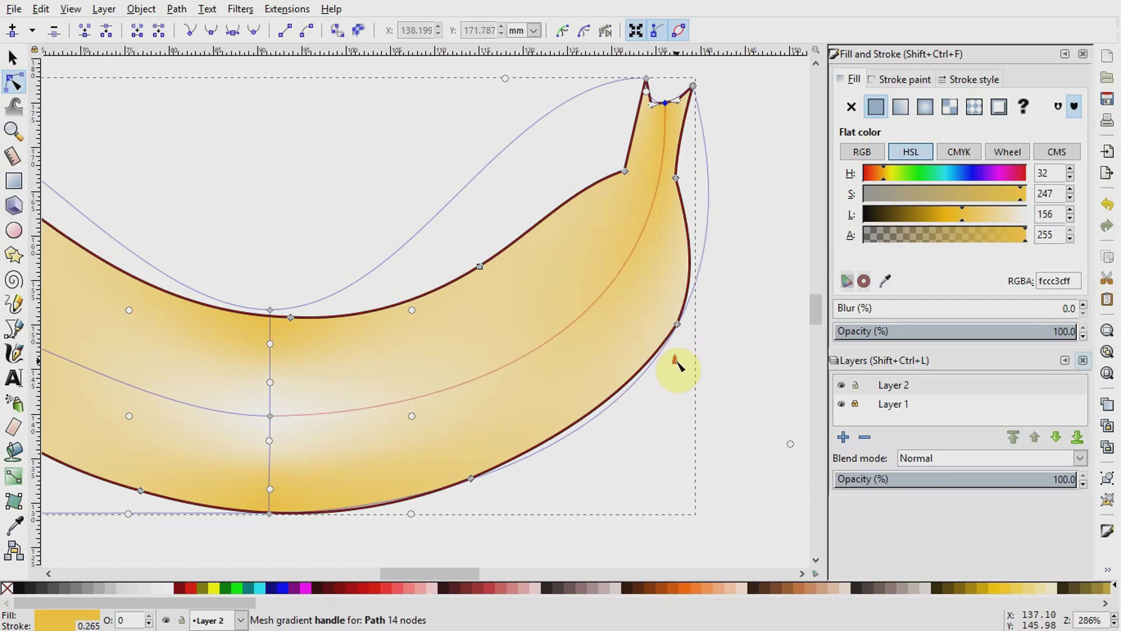
# - Bend the upper mesh line from the stem's left tip along the inner curve of the banana's right half
pyautogui.click(647, 78)
pyautogui.moveTo(505, 79); pyautogui.dragTo(578, 247)
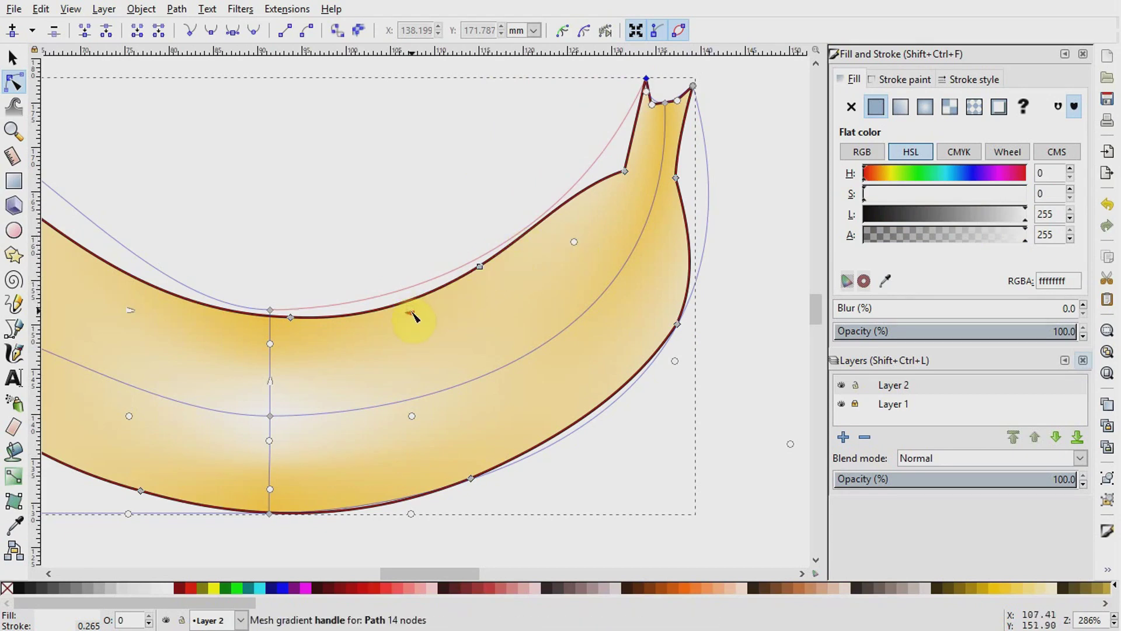
pyautogui.moveTo(413, 315); pyautogui.dragTo(419, 328)
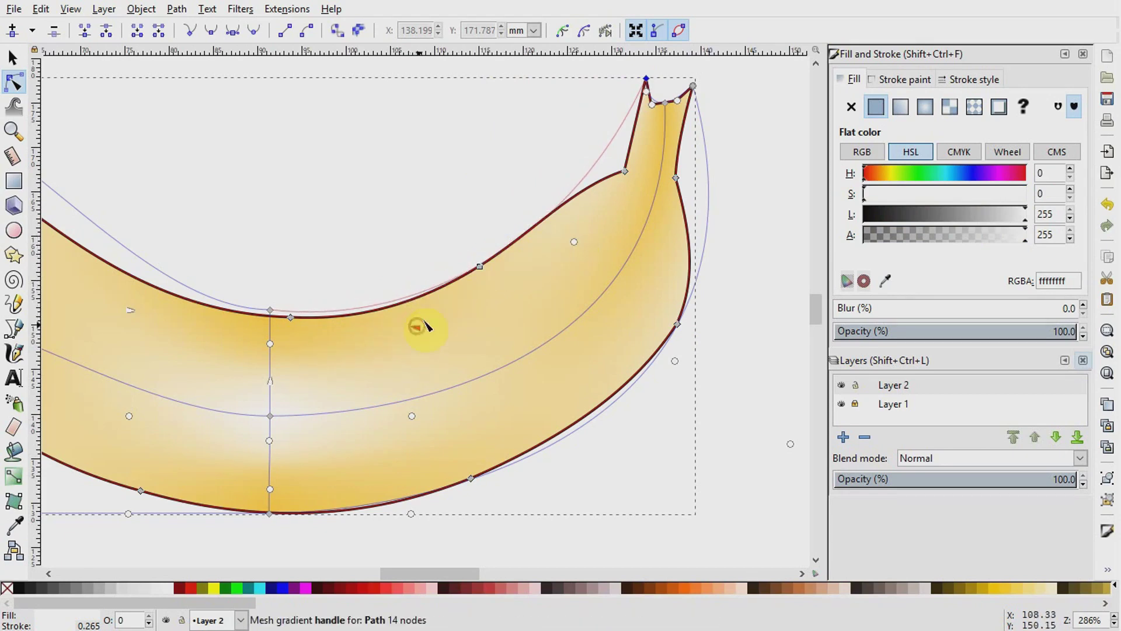
pyautogui.moveTo(572, 244); pyautogui.dragTo(565, 241)
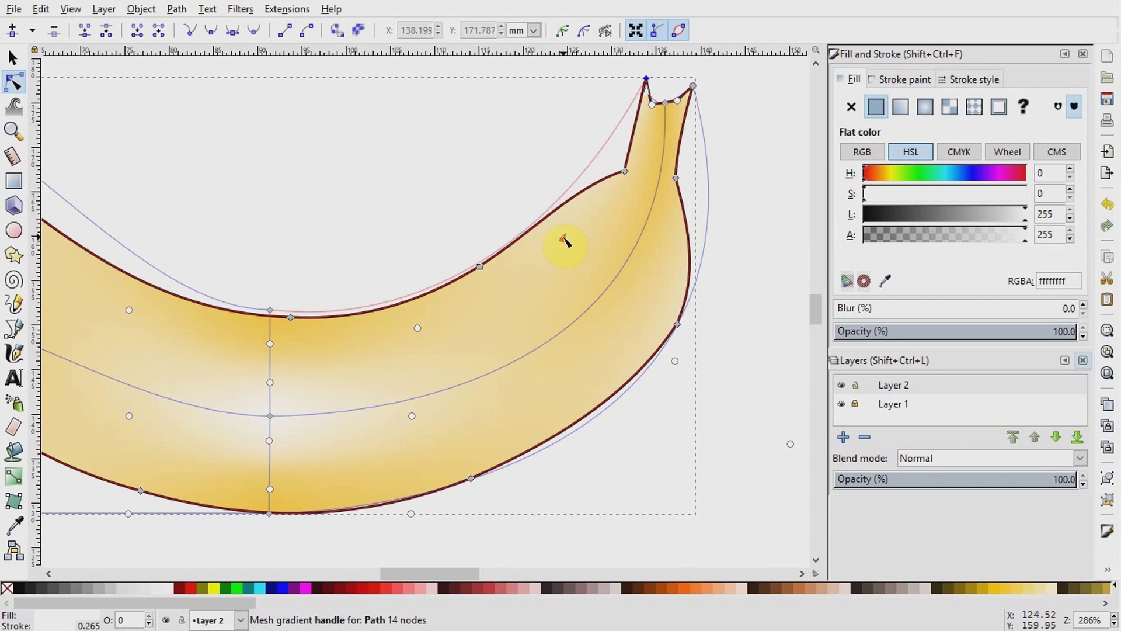
# - Bend the upper mesh line of the banana's left half so it follows the inner curve up to the tip
pyautogui.click(418, 330)
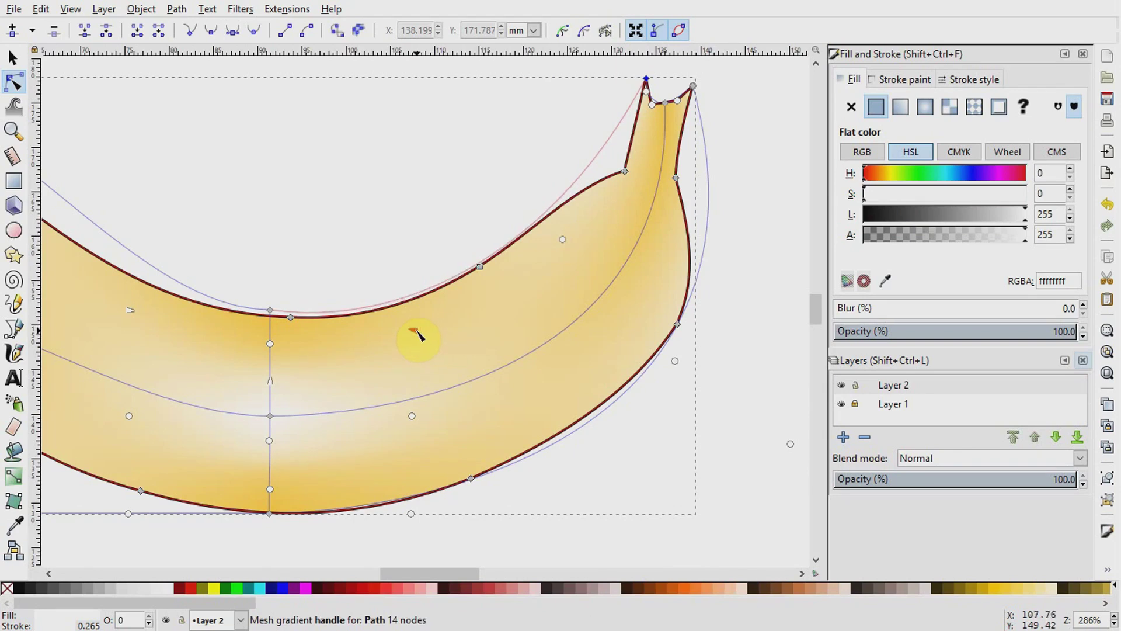
pyautogui.moveTo(474, 576); pyautogui.dragTo(424, 575)
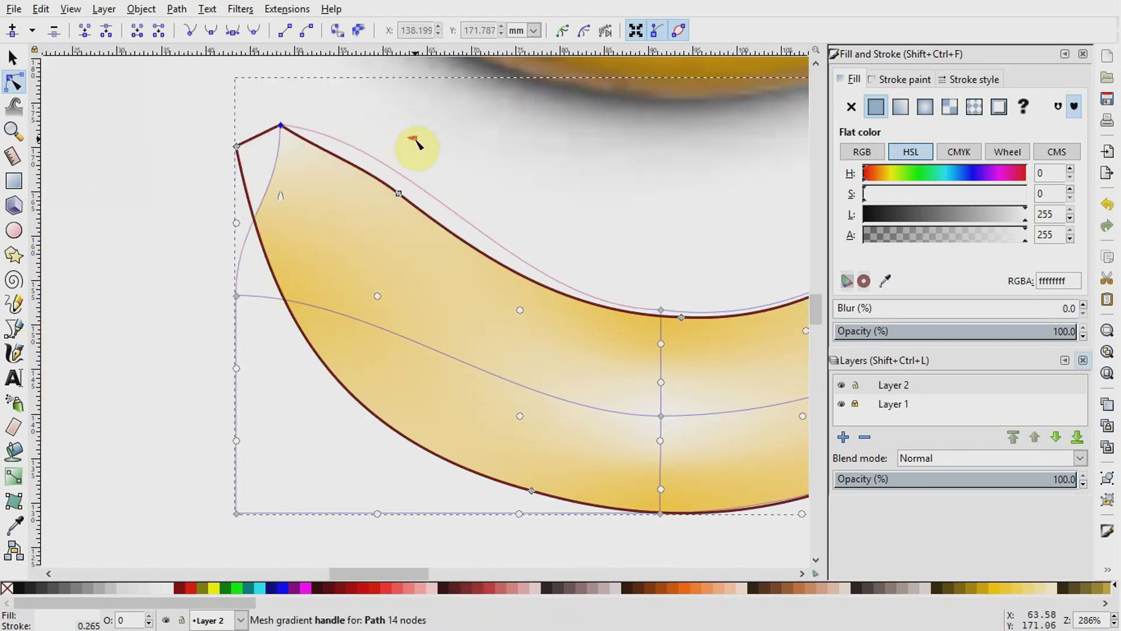
pyautogui.moveTo(413, 138); pyautogui.dragTo(407, 172)
pyautogui.moveTo(519, 310); pyautogui.dragTo(516, 315)
# - Move the left half's middle mesh corner to the centre of the banana's left tip and align its edge handles with the tip's outline
pyautogui.click(236, 296)
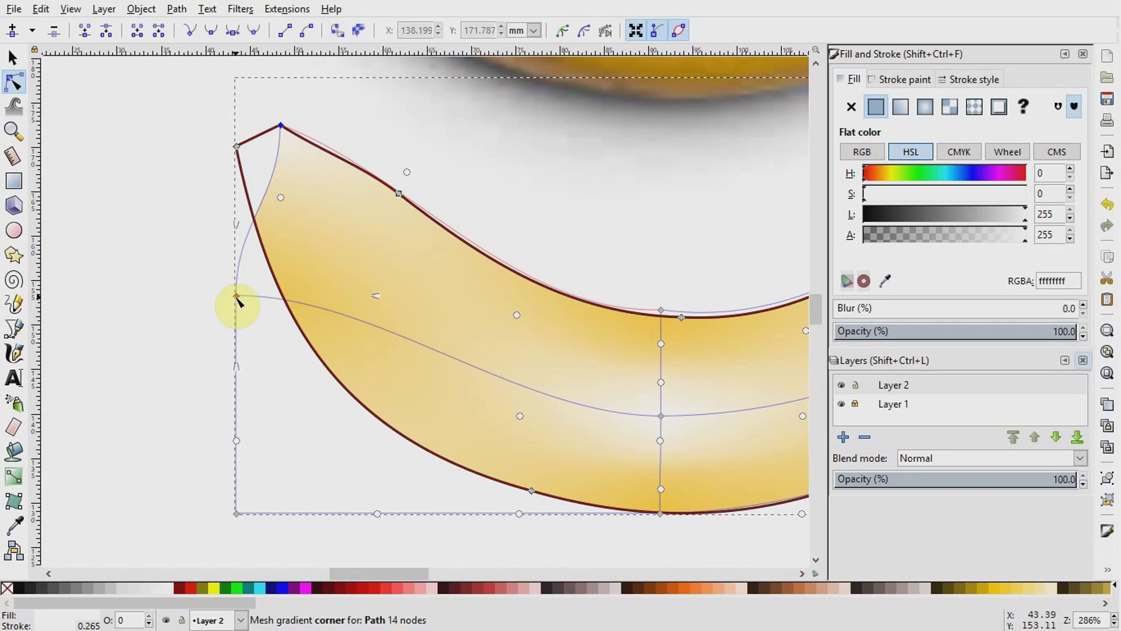
pyautogui.moveTo(236, 296); pyautogui.dragTo(259, 136)
pyautogui.moveTo(258, 64); pyautogui.dragTo(261, 124)
pyautogui.moveTo(259, 207); pyautogui.dragTo(260, 133)
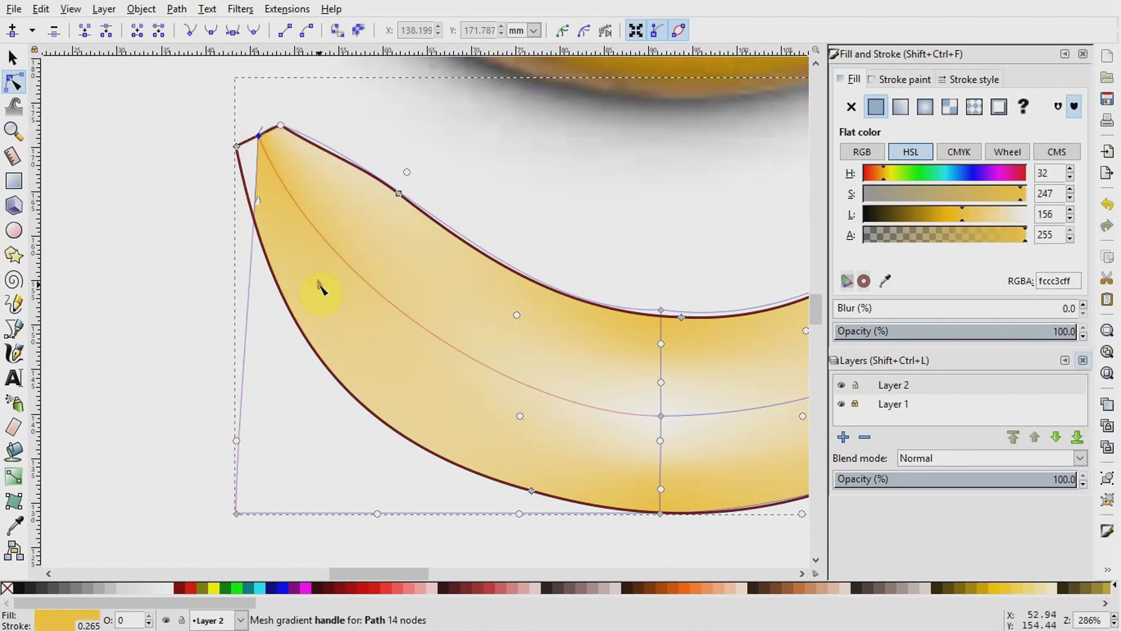
# - Move the lower-left mesh corner to the left tip's outer corner and adjust its handles to follow the tip and outer curve
pyautogui.moveTo(236, 514); pyautogui.dragTo(236, 147)
pyautogui.scroll(1, 234, 134)
pyautogui.moveTo(236, 105); pyautogui.dragTo(238, 175)
pyautogui.moveTo(257, 233); pyautogui.dragTo(253, 180)
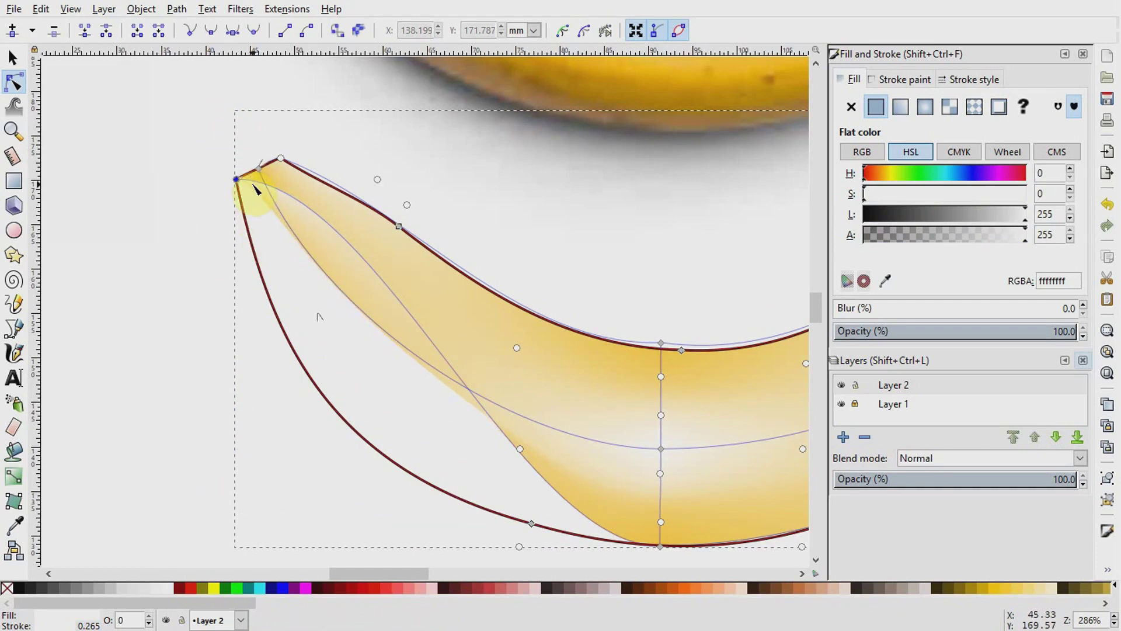
pyautogui.moveTo(319, 317); pyautogui.dragTo(316, 323)
pyautogui.click(235, 180)
pyautogui.click(237, 182)
pyautogui.moveTo(377, 180); pyautogui.dragTo(239, 427)
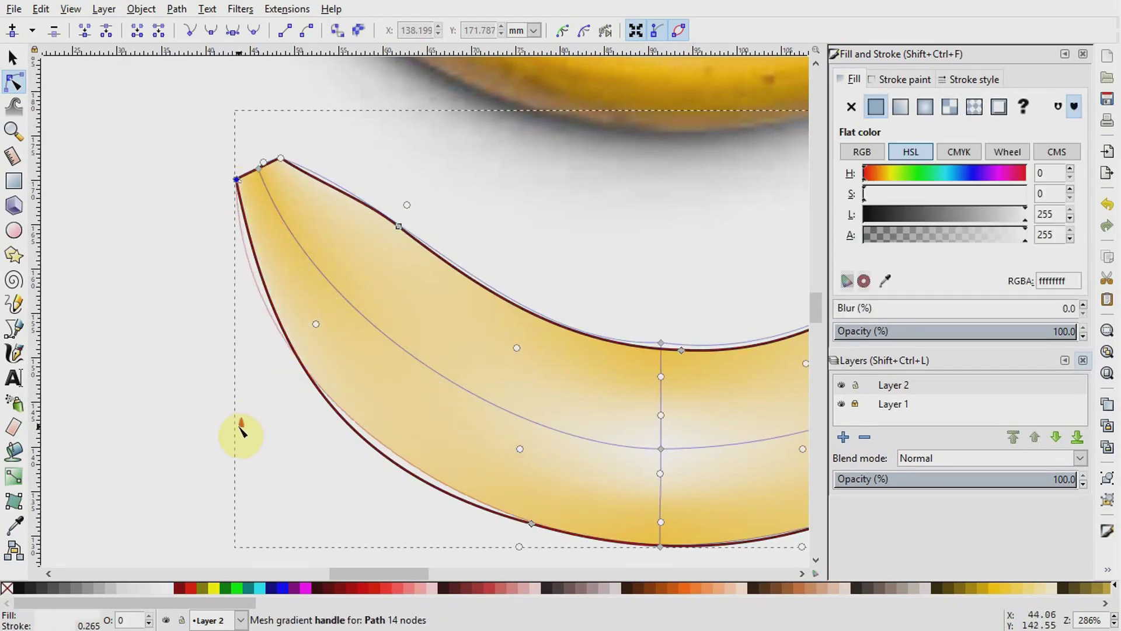
# - Bow the left half's lower mesh line outward slightly beyond the banana's outer edge by extending its handles
pyautogui.scroll(-1, 292, 363)
pyautogui.moveTo(520, 514); pyautogui.dragTo(507, 521)
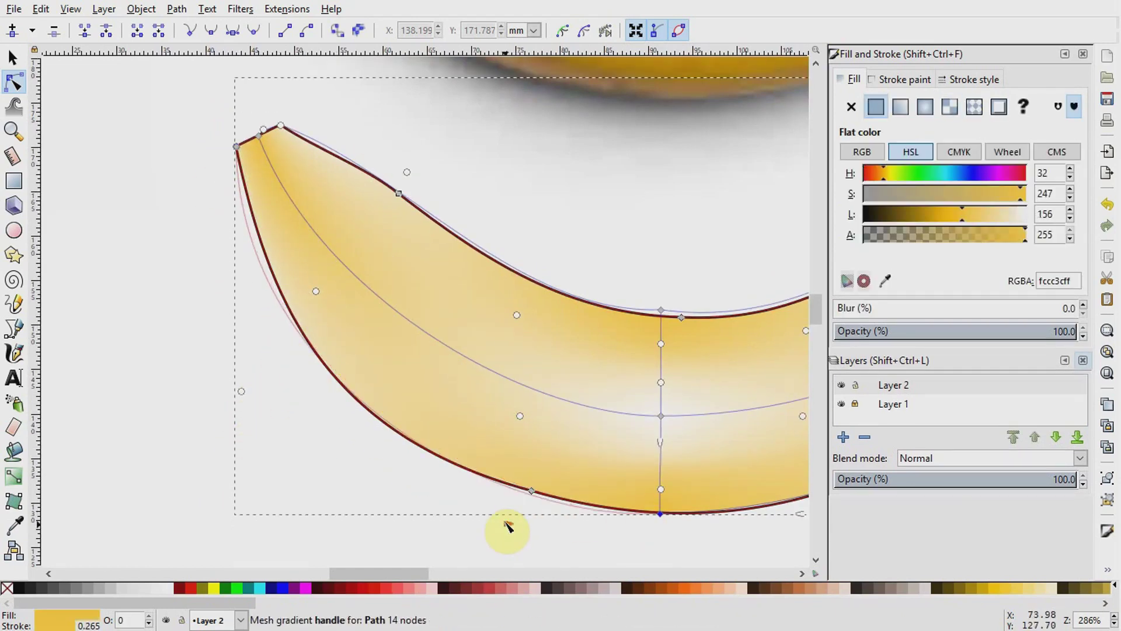
pyautogui.moveTo(242, 390); pyautogui.dragTo(233, 400)
pyautogui.moveTo(315, 291); pyautogui.dragTo(315, 291)
pyautogui.click(237, 146)
# - Pull both handles of the left half's lower mesh line inward so the line closely follows the banana's outer outline
pyautogui.moveTo(233, 401); pyautogui.dragTo(256, 379)
pyautogui.click(660, 515)
pyautogui.moveTo(507, 521); pyautogui.dragTo(417, 500)
pyautogui.moveTo(255, 379); pyautogui.dragTo(267, 380)
pyautogui.moveTo(416, 496); pyautogui.dragTo(415, 501)
pyautogui.click(1114, 624)
pyautogui.click(1115, 617)
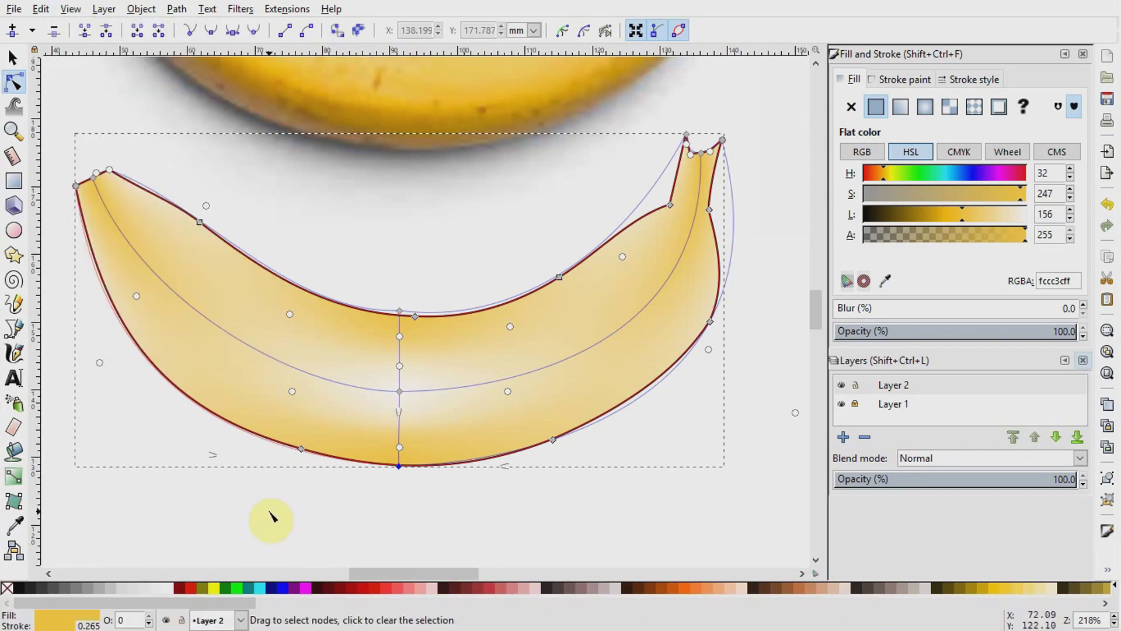
pyautogui.click(400, 467)
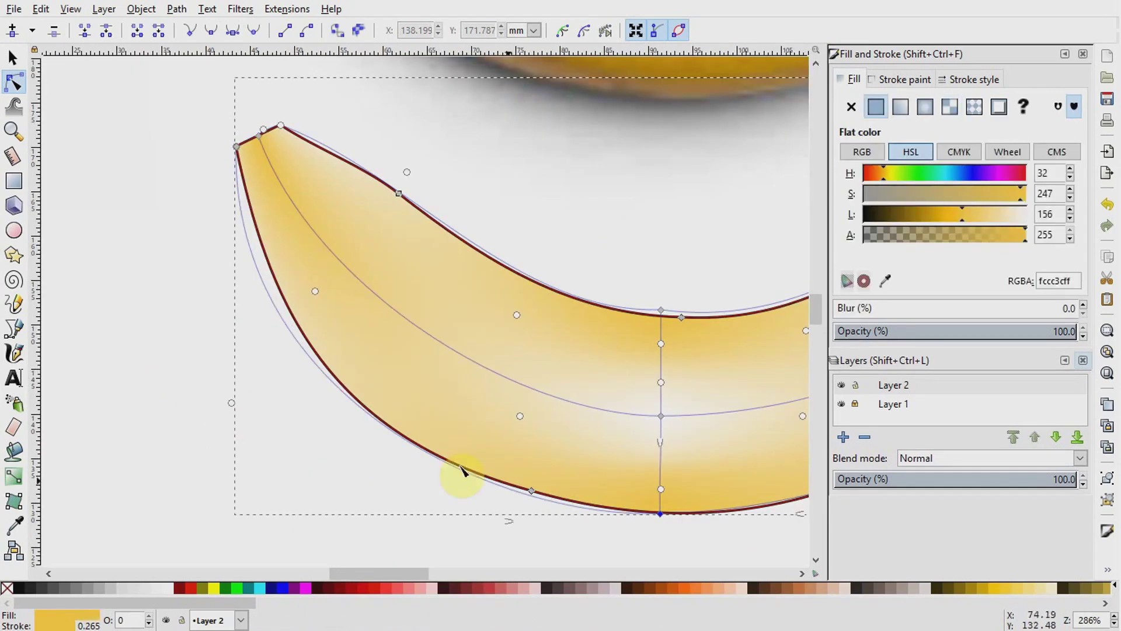
pyautogui.moveTo(233, 398); pyautogui.dragTo(256, 383)
pyautogui.click(659, 514)
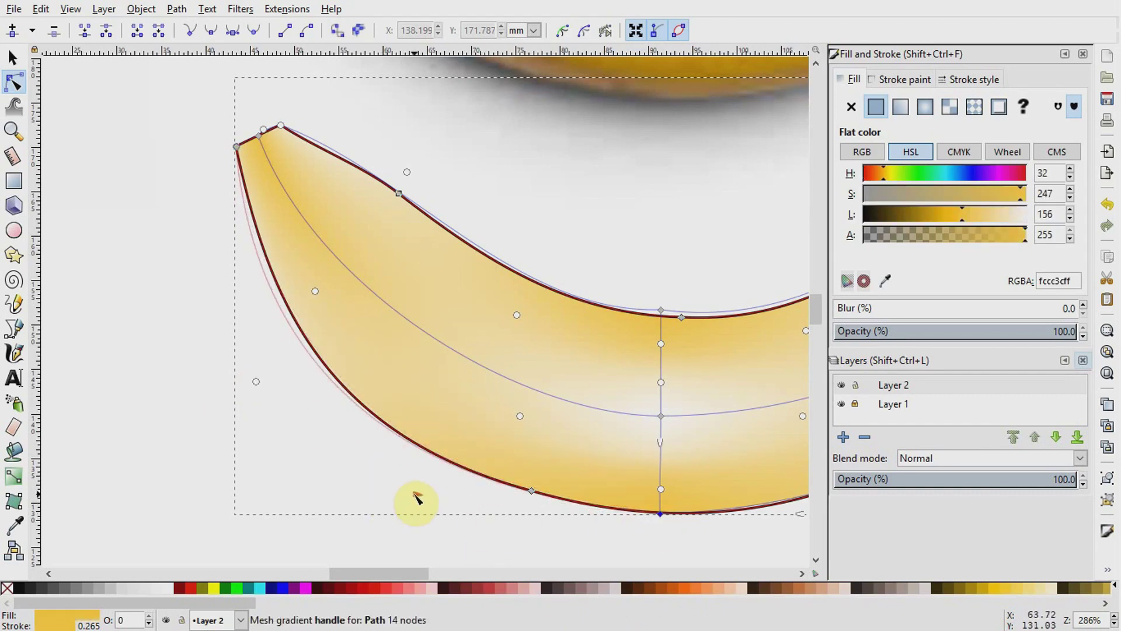
pyautogui.click(1114, 624)
pyautogui.click(1113, 616)
pyautogui.moveTo(417, 574); pyautogui.dragTo(451, 574)
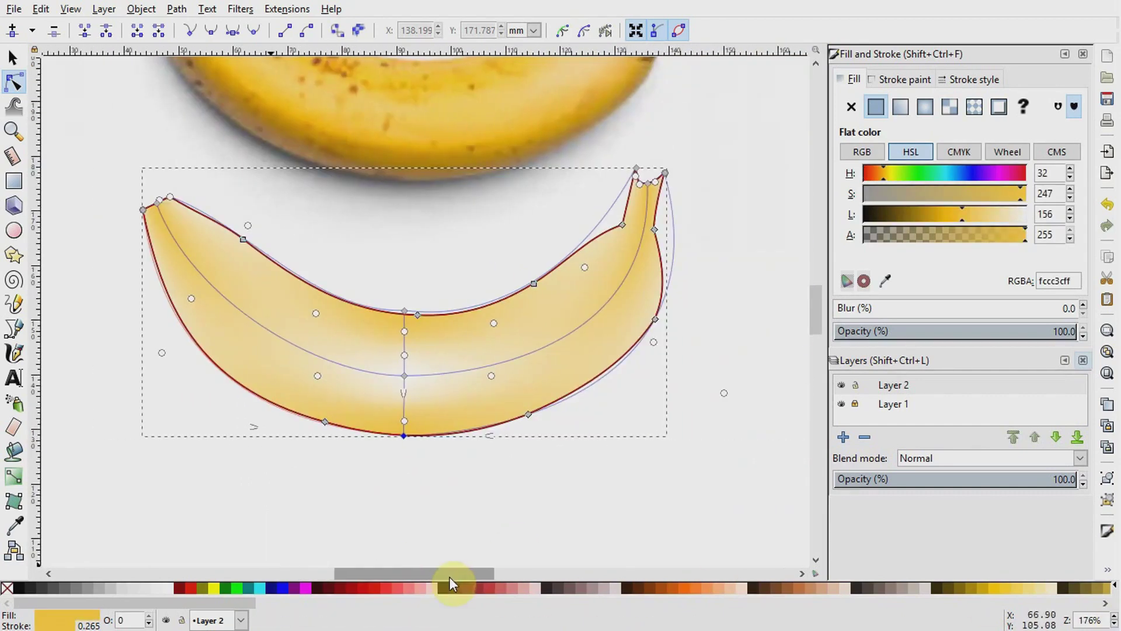
pyautogui.click(1114, 616)
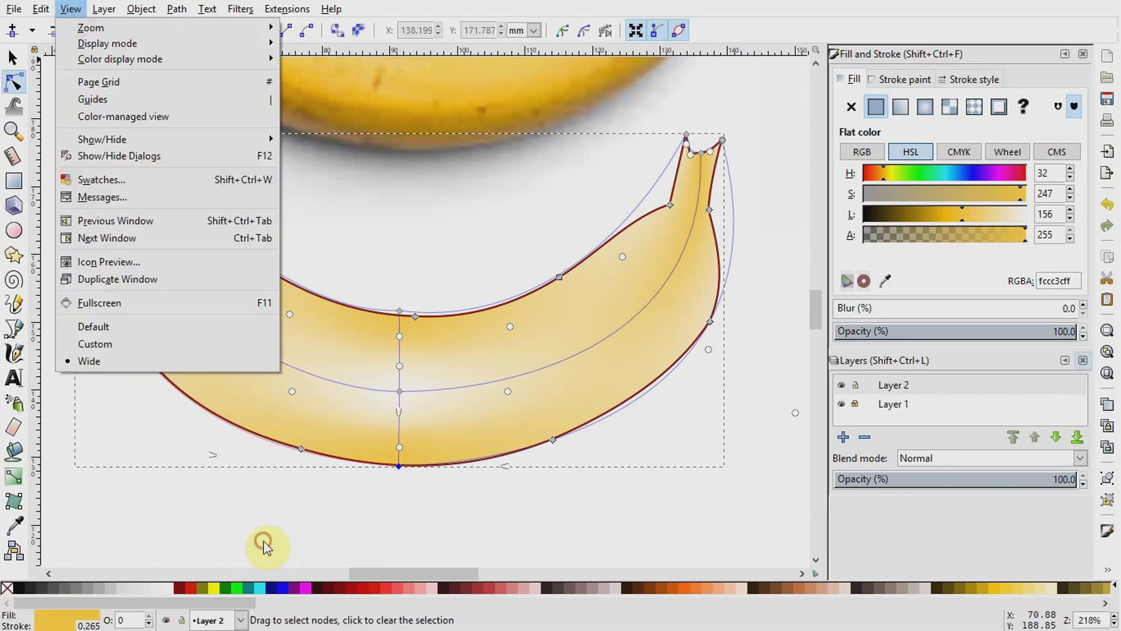
pyautogui.click(263, 543)
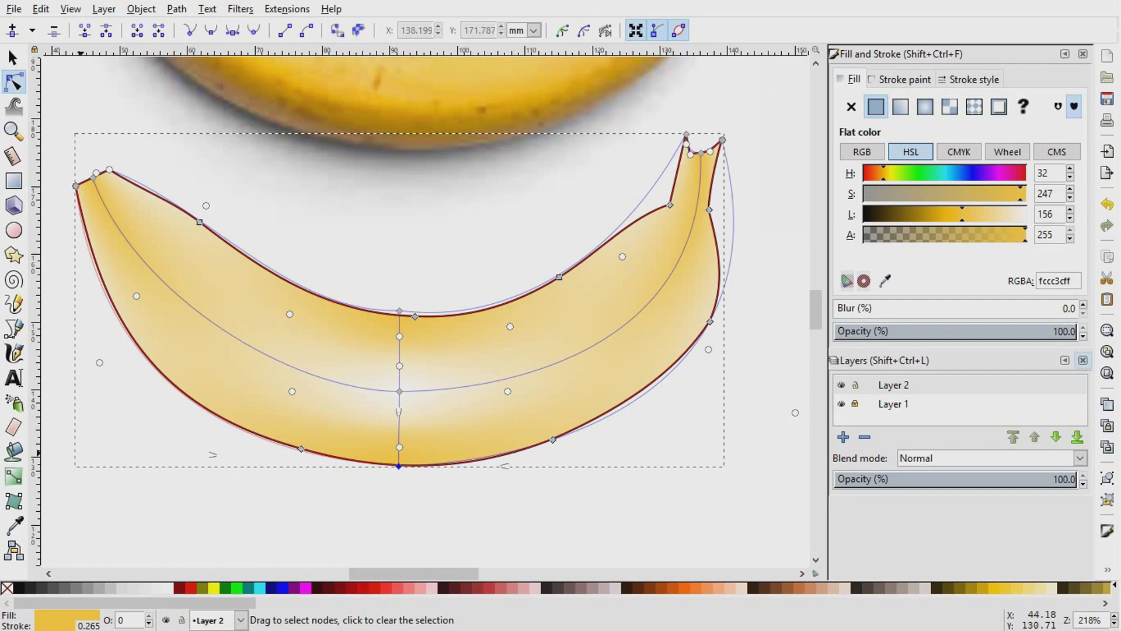
# - Try to add a lengthwise mesh line between the middle line and the banana's lower edge, and undo it
pyautogui.click(14, 501)
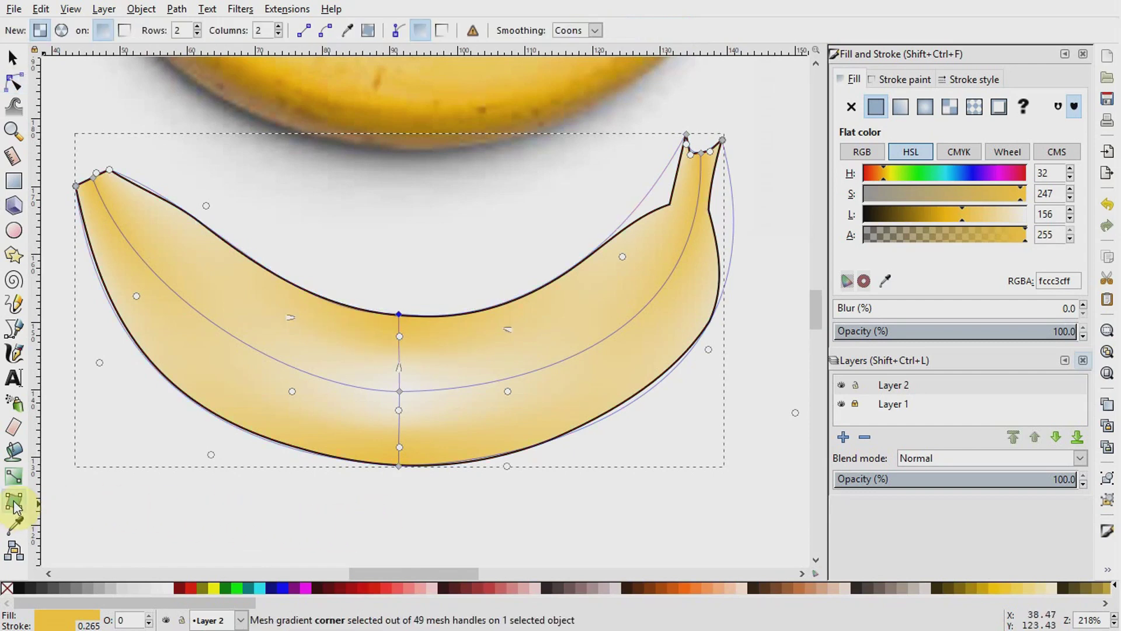
pyautogui.click(392, 419)
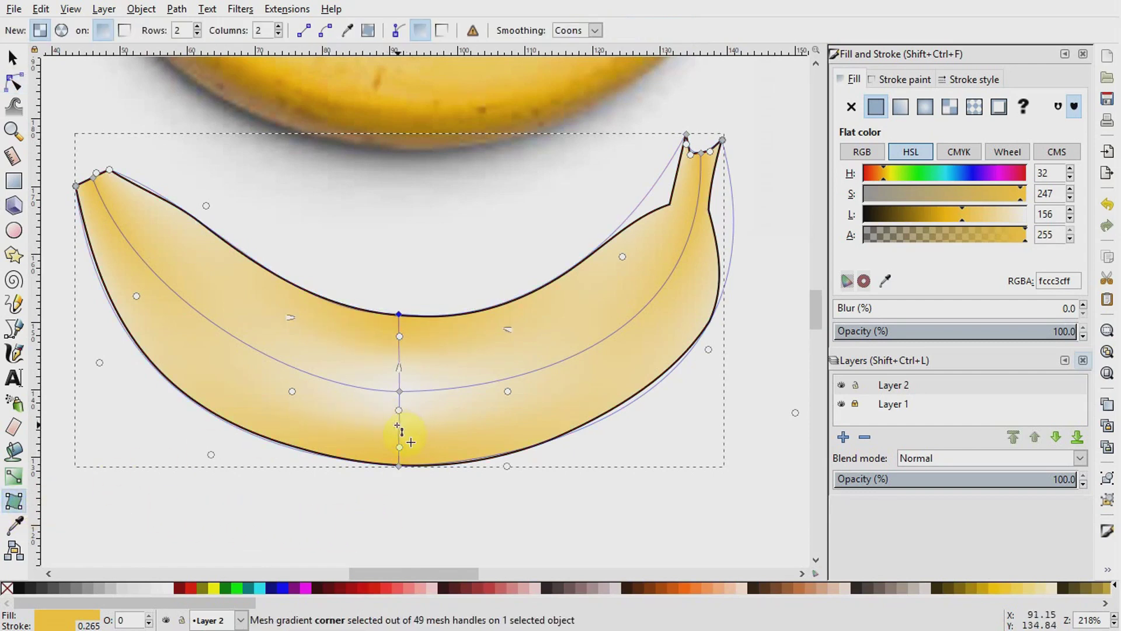
pyautogui.doubleClick(399, 427)
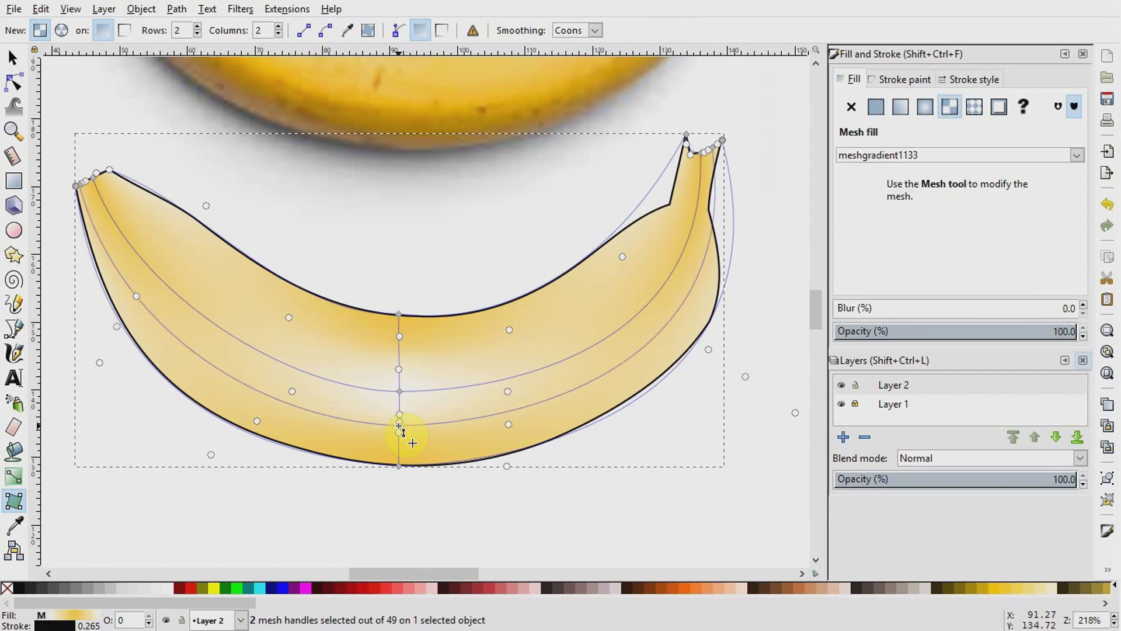
pyautogui.click(351, 416)
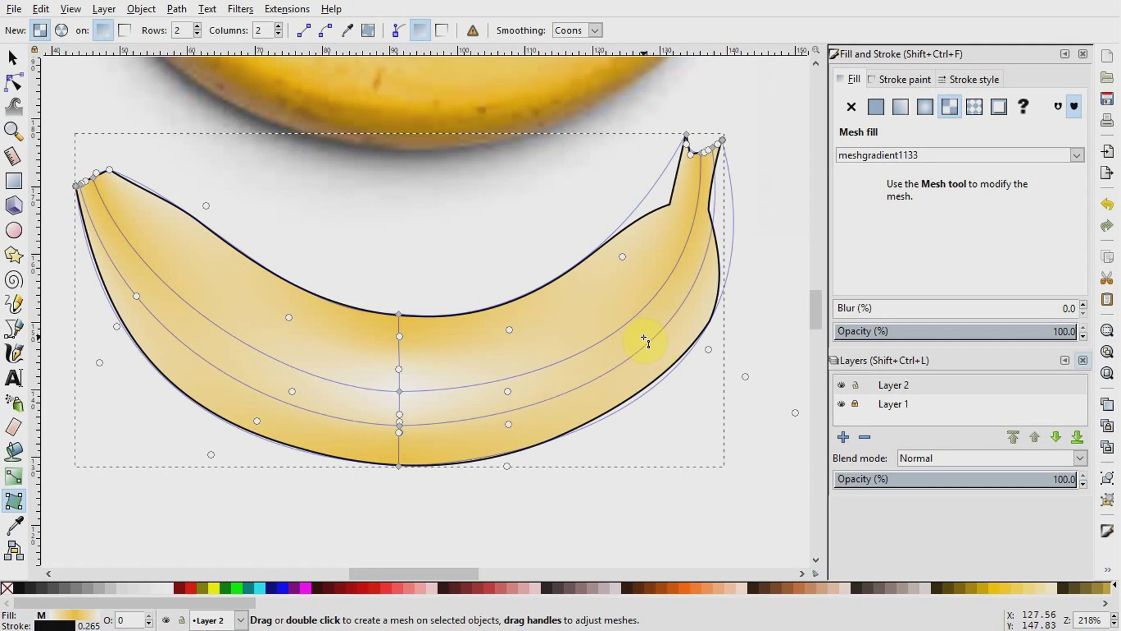
pyautogui.hotkey('ctrl', 'z')
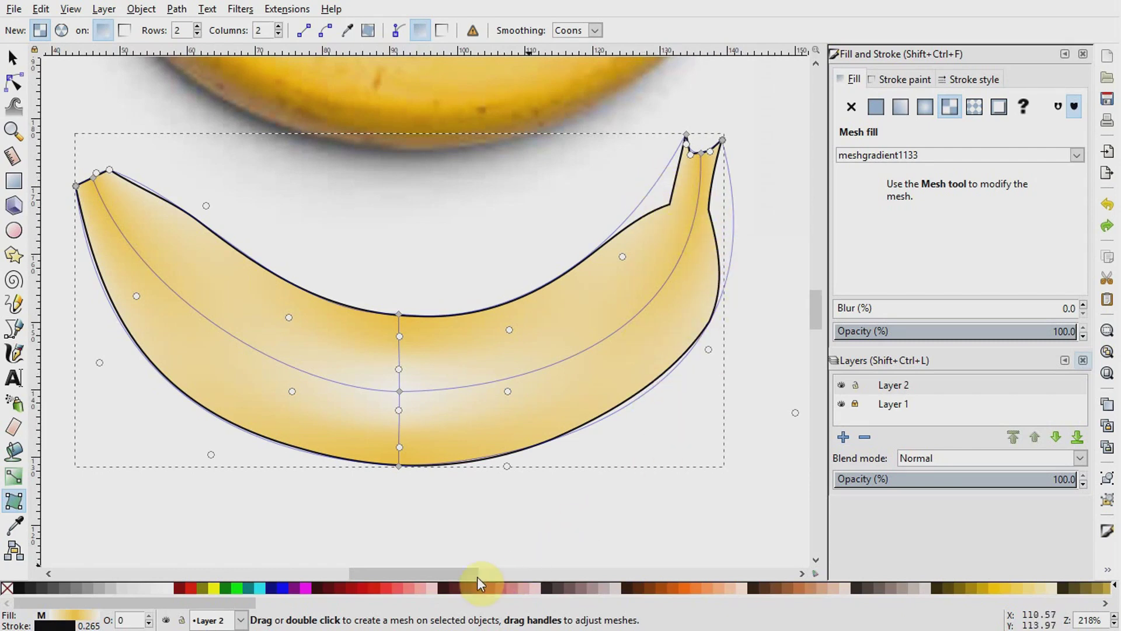
# - Add a mesh line across the base of the stem and move its two end corners onto the outline's corners there
pyautogui.hscroll(5, 485, 575)
pyautogui.scroll(4, 613, 491)
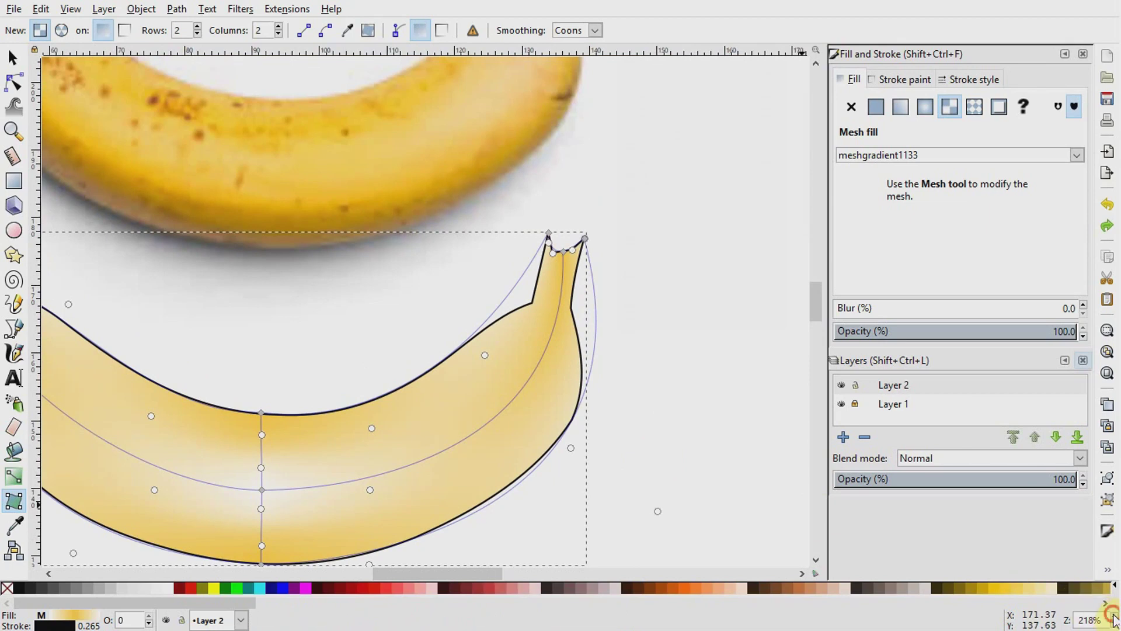
pyautogui.scroll(6, 1113, 620)
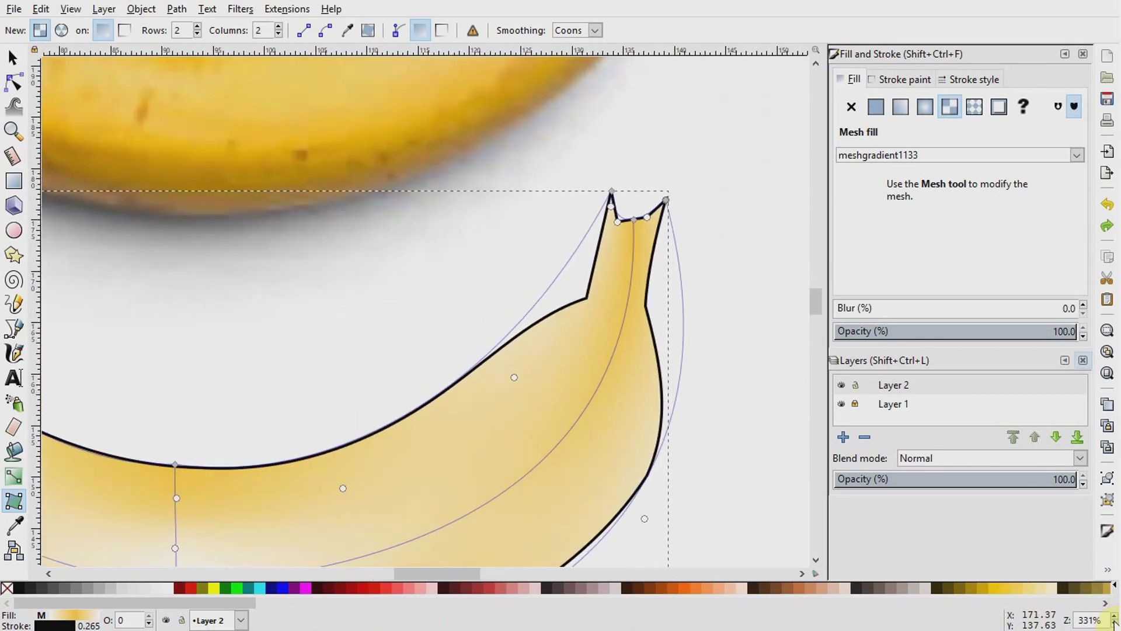
pyautogui.scroll(-4, 1113, 622)
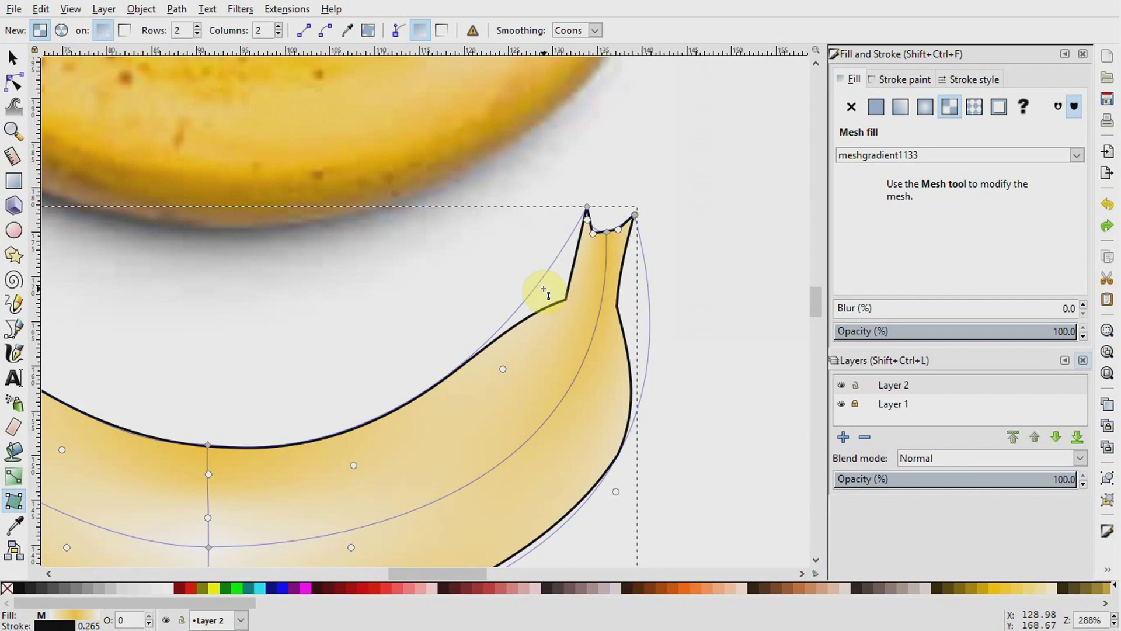
pyautogui.doubleClick(549, 269)
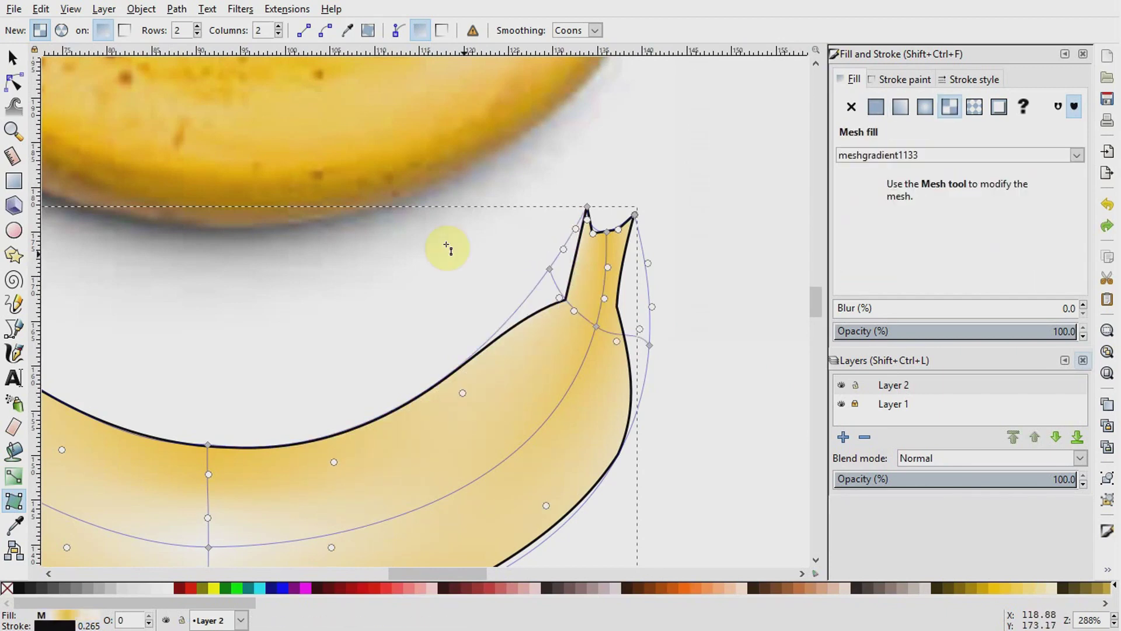
pyautogui.moveTo(651, 345); pyautogui.dragTo(617, 306)
pyautogui.moveTo(550, 269); pyautogui.dragTo(566, 299)
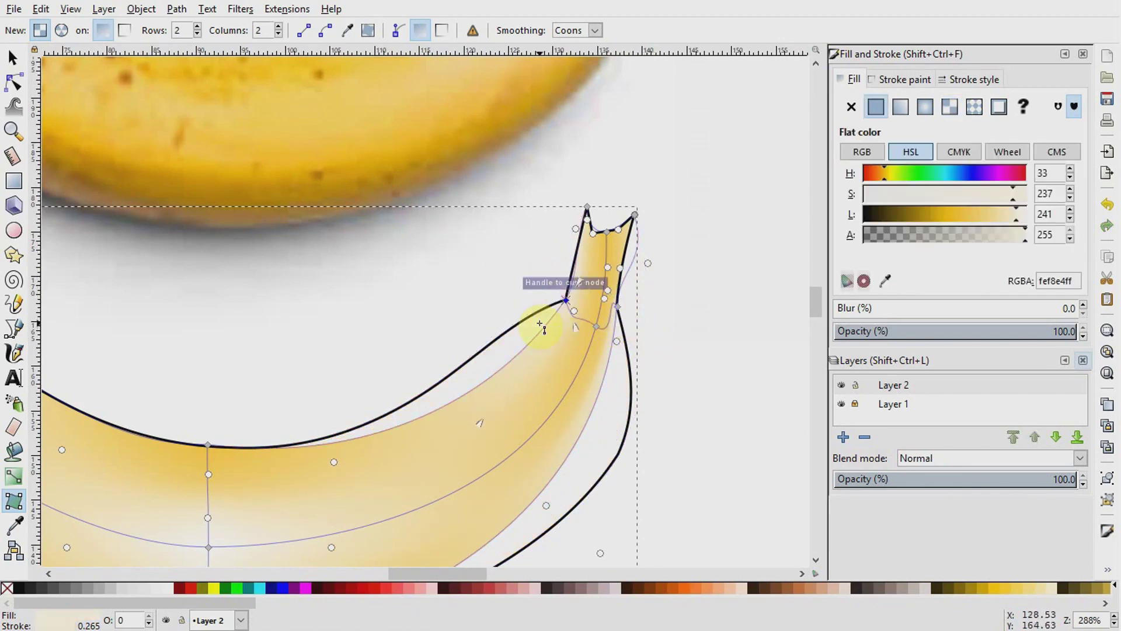
# - Curve the upper and outer mesh lines along the outline below the stem and shift the cross line's outer end slightly down the edge
pyautogui.moveTo(480, 427); pyautogui.dragTo(466, 349)
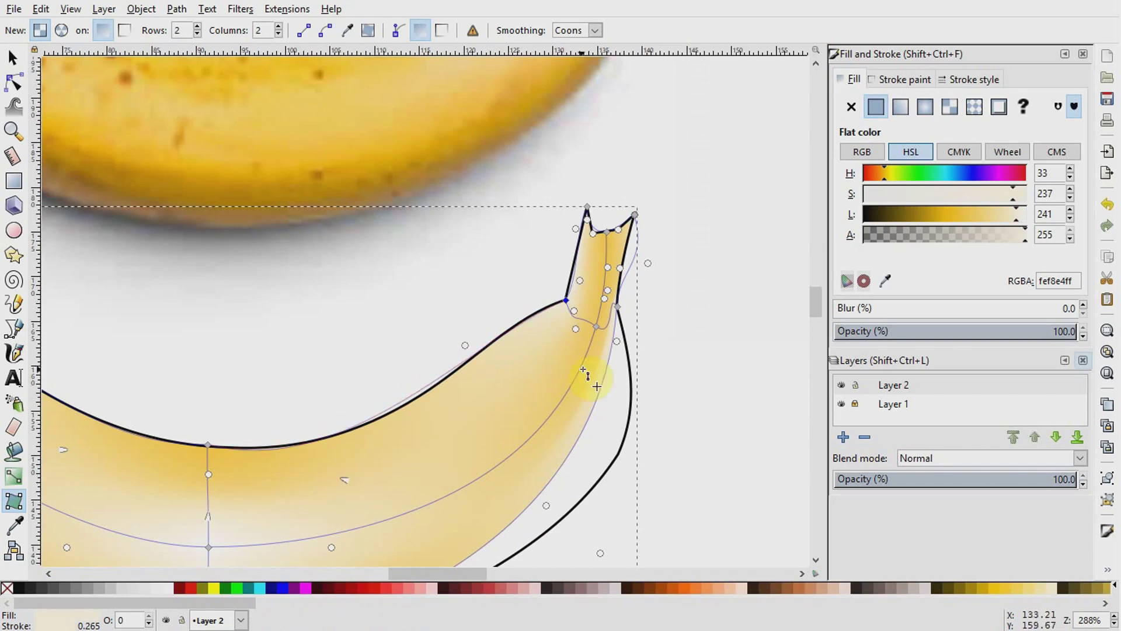
pyautogui.click(618, 307)
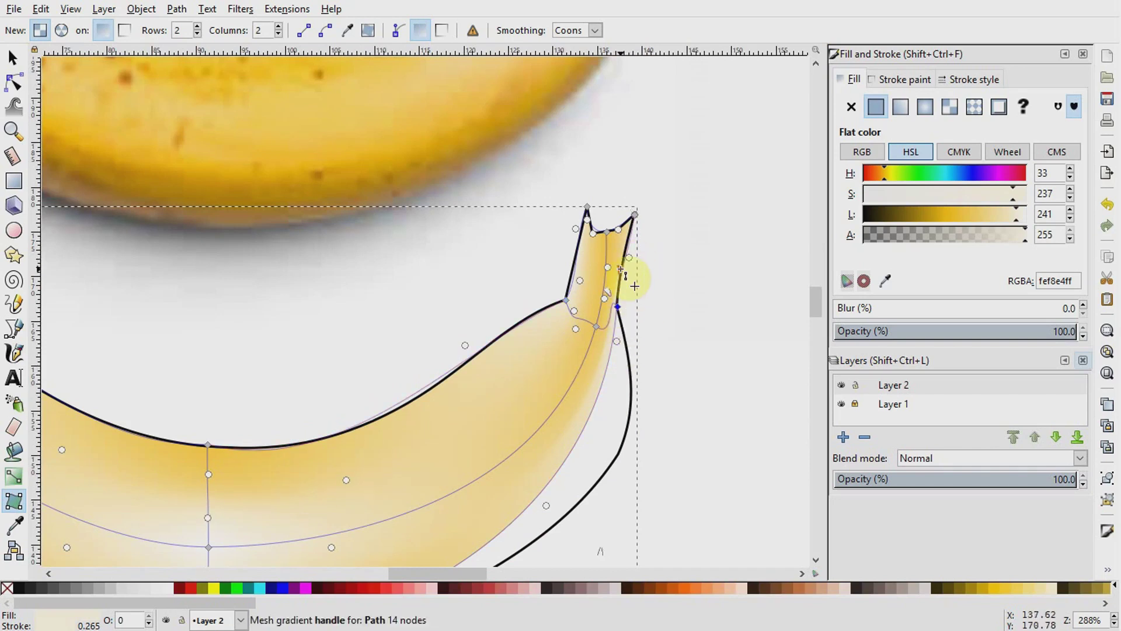
pyautogui.moveTo(617, 341); pyautogui.dragTo(615, 329)
pyautogui.moveTo(606, 291); pyautogui.dragTo(572, 279)
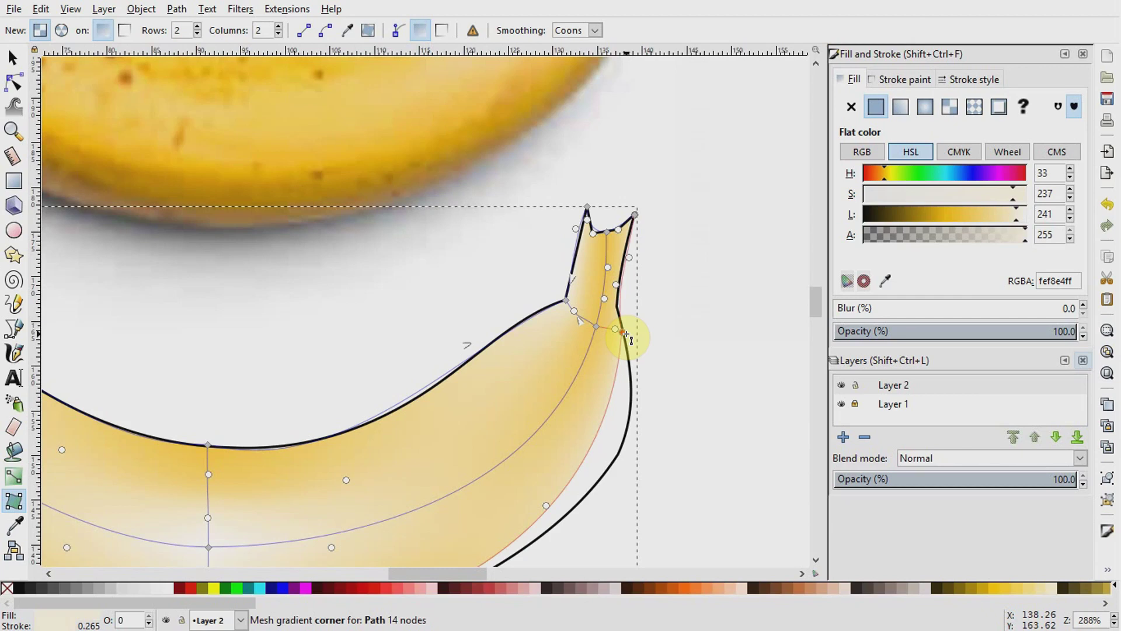
pyautogui.scroll(-3, 628, 349)
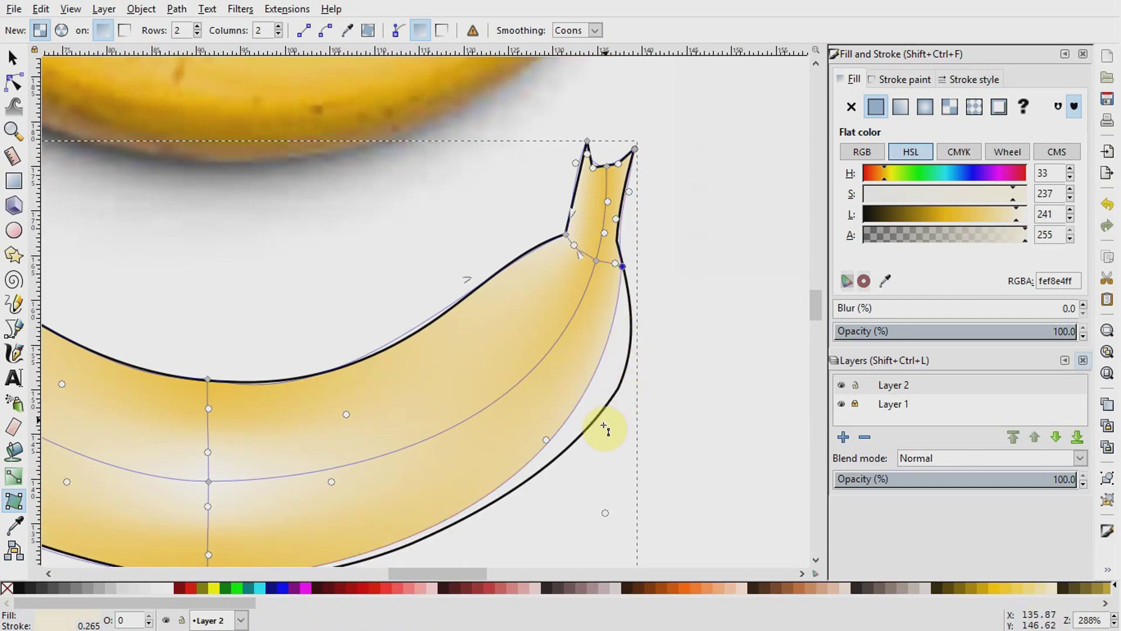
pyautogui.scroll(-2, 607, 497)
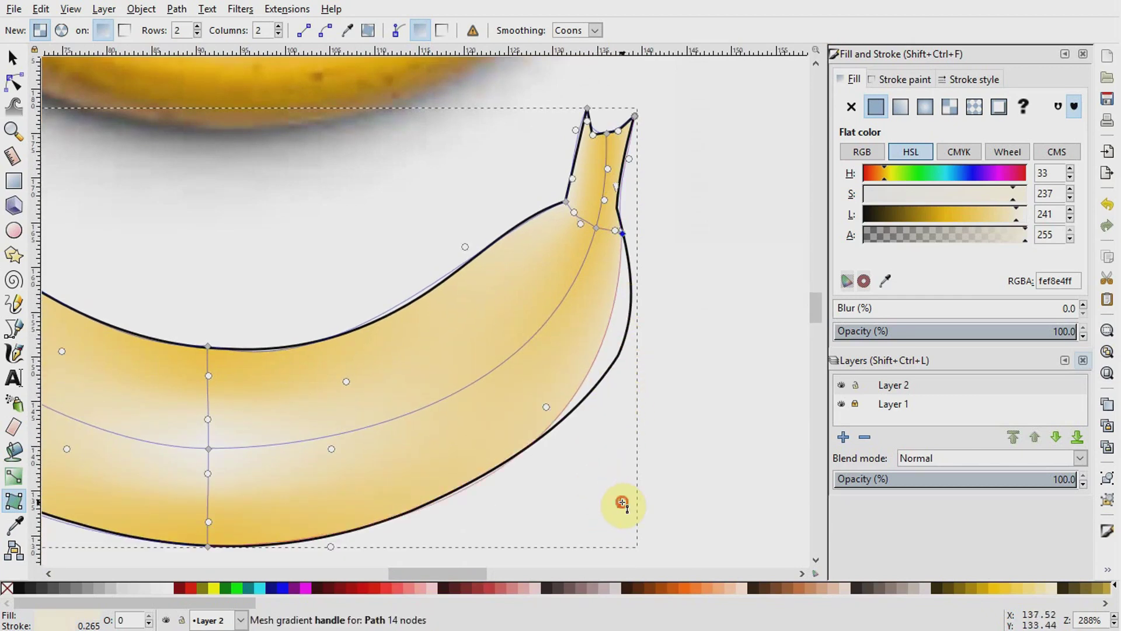
# - Add a second cross mesh line below the stem, move its outer end to the outline's bend, and fit the outer mesh line's handles
pyautogui.doubleClick(507, 235)
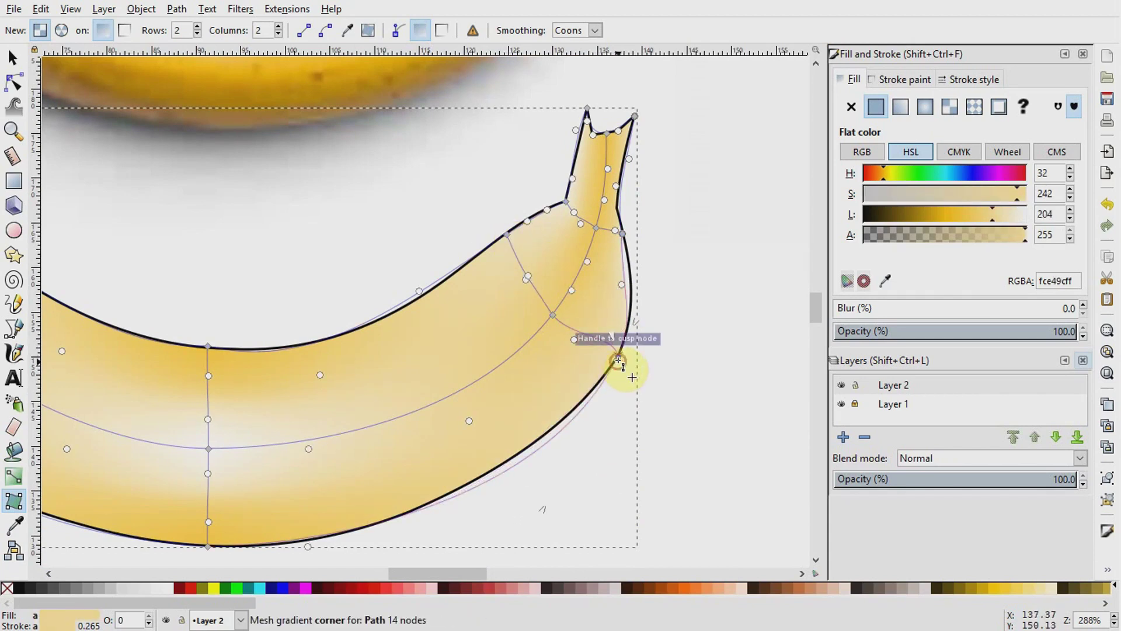
pyautogui.click(618, 361)
pyautogui.moveTo(542, 512)
pyautogui.mouseDown()
pyautogui.moveTo(538, 497)
pyautogui.moveTo(549, 510)
pyautogui.mouseUp()
pyautogui.moveTo(308, 548); pyautogui.dragTo(308, 553)
pyautogui.moveTo(549, 509); pyautogui.dragTo(543, 500)
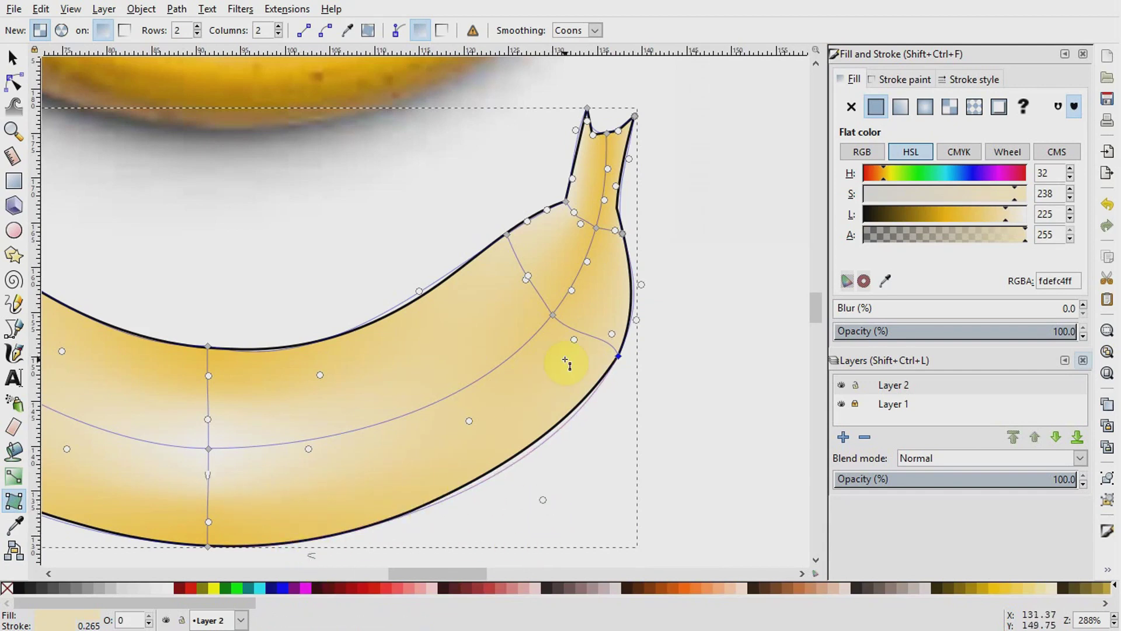
# - Add a cross mesh line near the banana's stemless tip and move its upper end corner along the inner curve of the outline
pyautogui.scroll(-4, 425, 312)
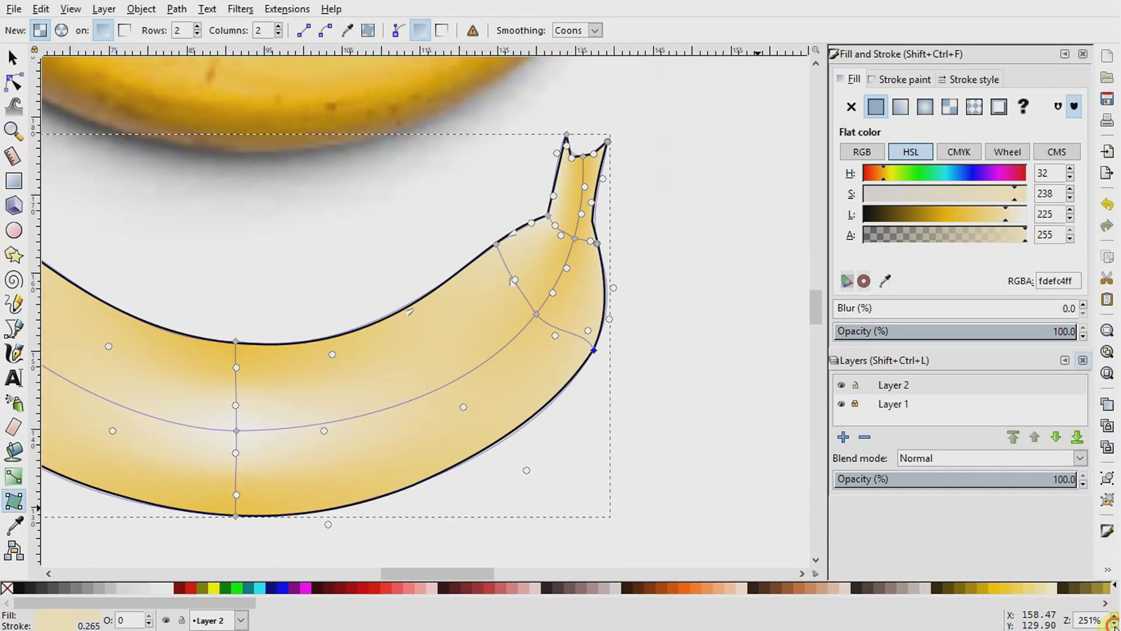
pyautogui.moveTo(503, 572); pyautogui.dragTo(472, 574)
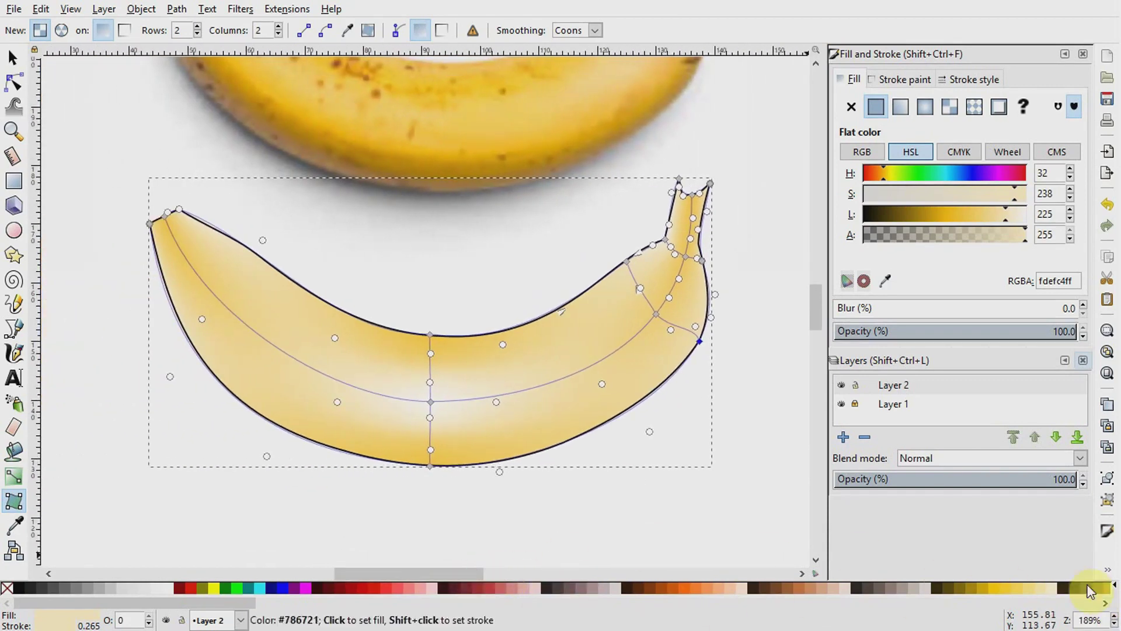
pyautogui.click(1115, 616)
pyautogui.click(1114, 617)
pyautogui.click(1114, 616)
pyautogui.click(1115, 616)
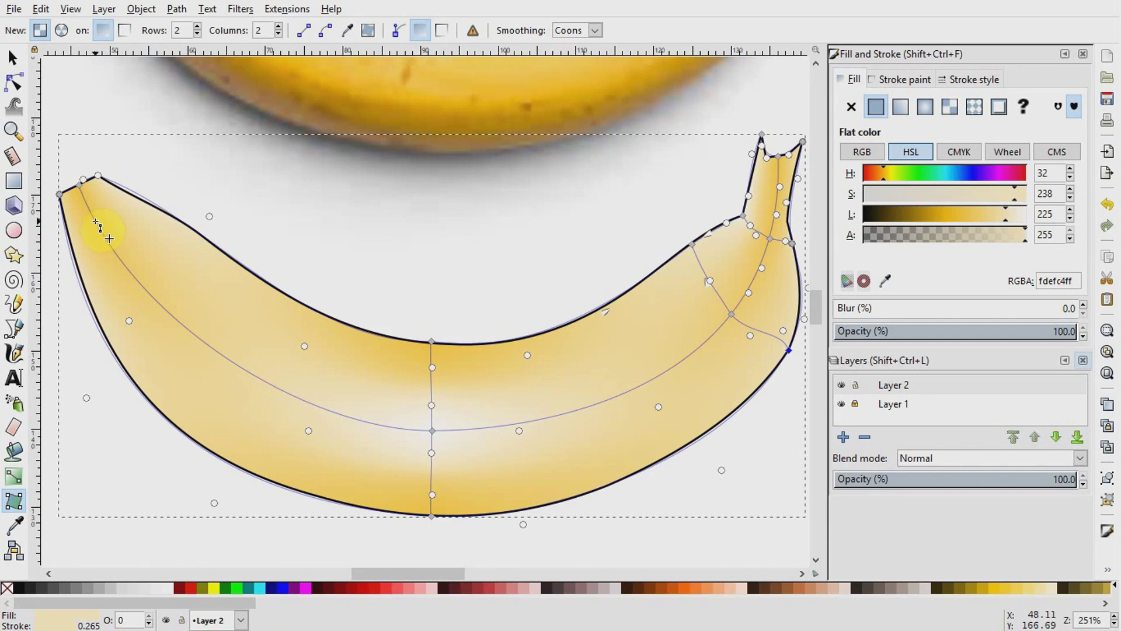
pyautogui.click(96, 222)
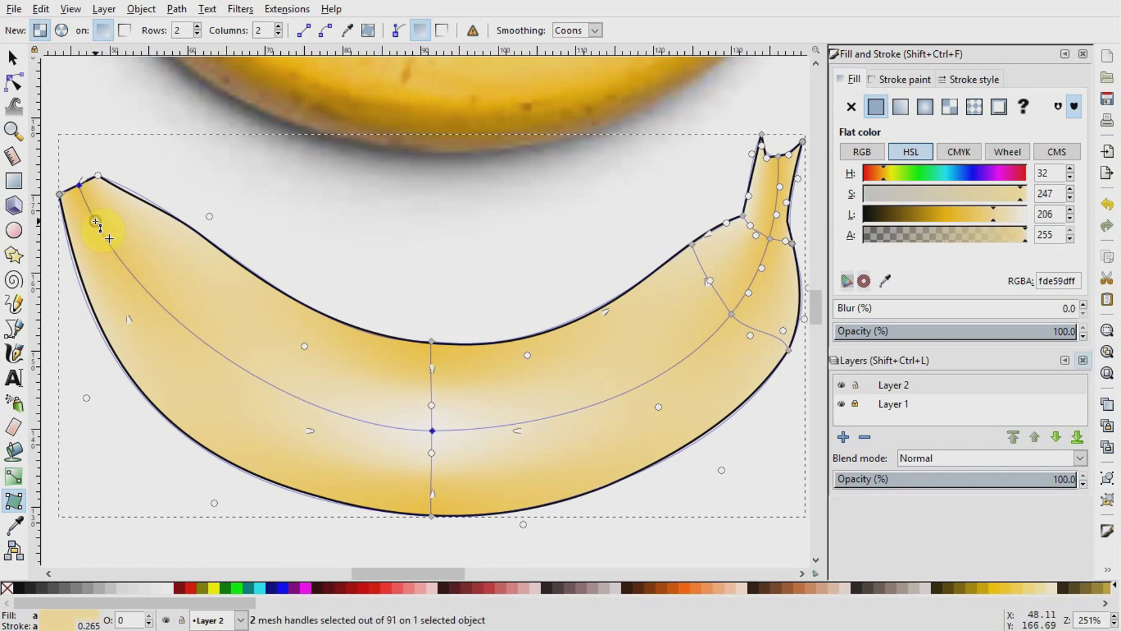
pyautogui.doubleClick(97, 222)
pyautogui.click(129, 189)
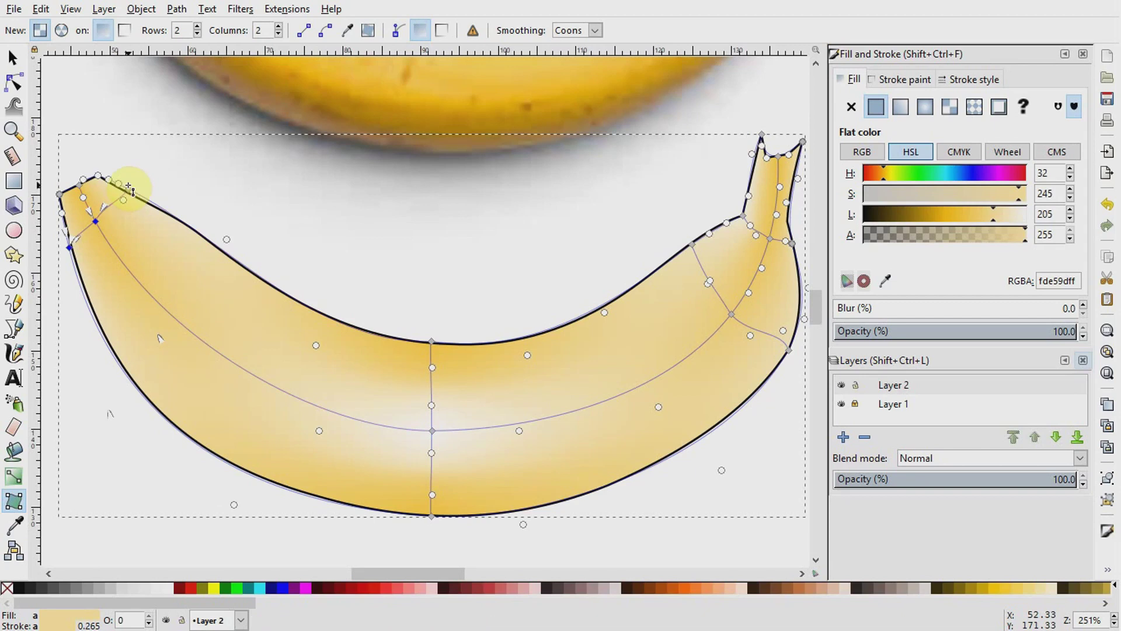
pyautogui.moveTo(129, 189); pyautogui.dragTo(132, 188)
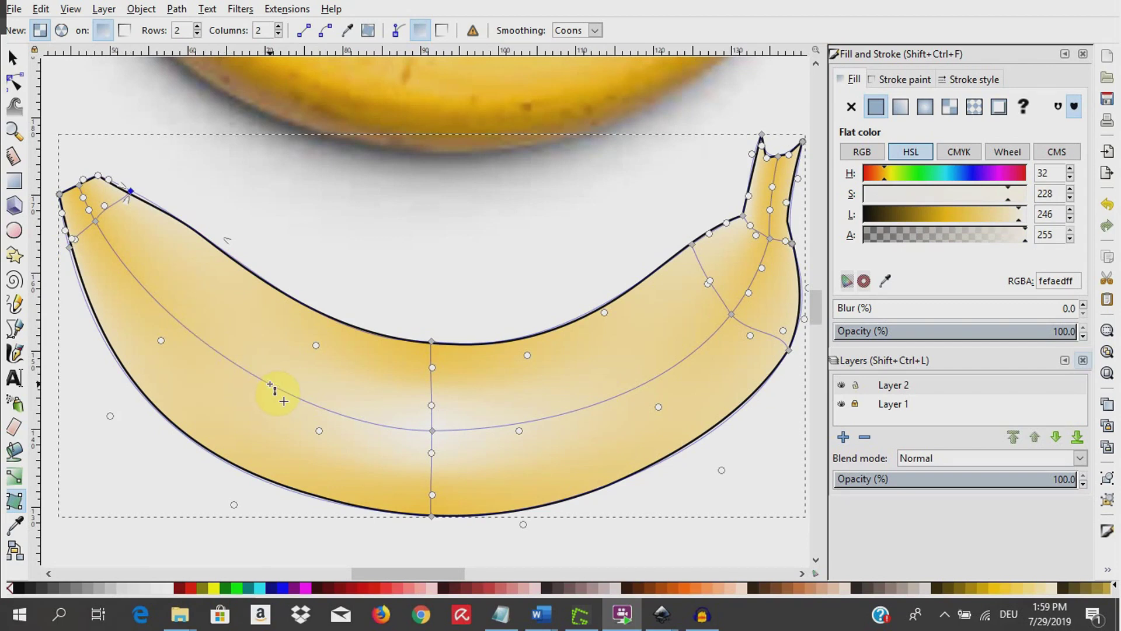
# - Add a cross mesh line on each side of the middle cross line and a lengthwise line on each side of the middle lengthwise line
pyautogui.doubleClick(251, 374)
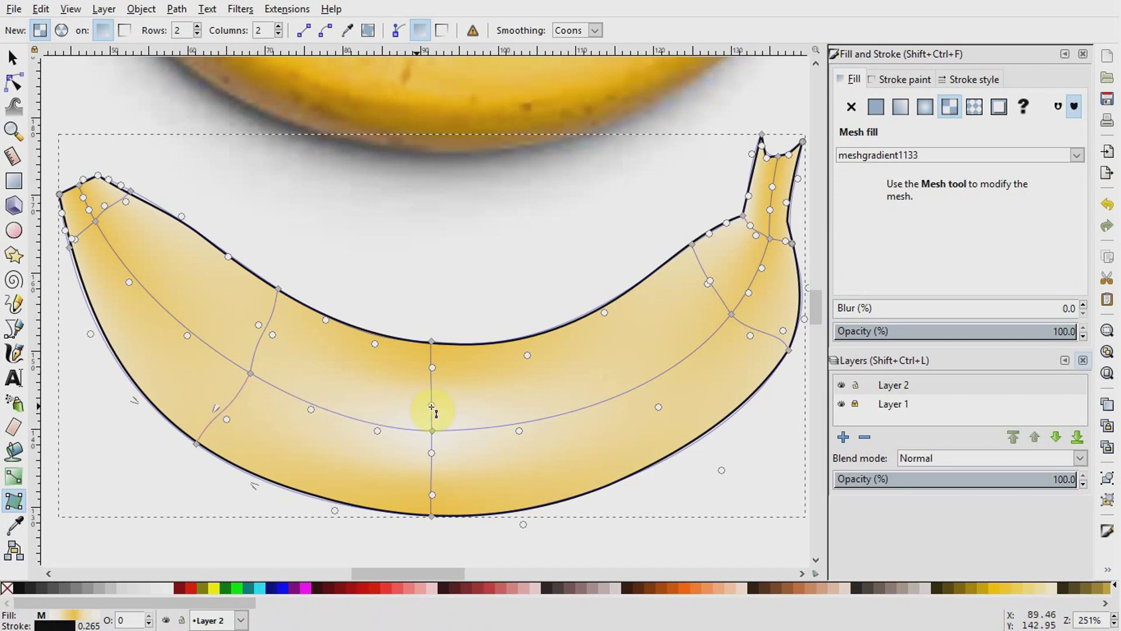
pyautogui.doubleClick(593, 406)
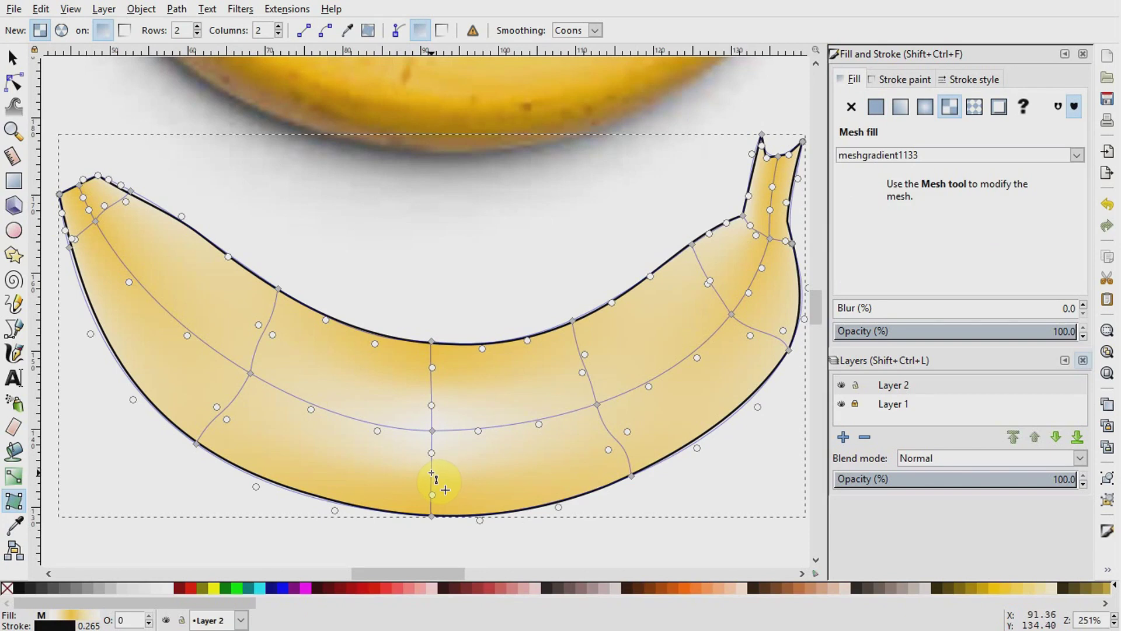
pyautogui.doubleClick(432, 473)
pyautogui.doubleClick(433, 388)
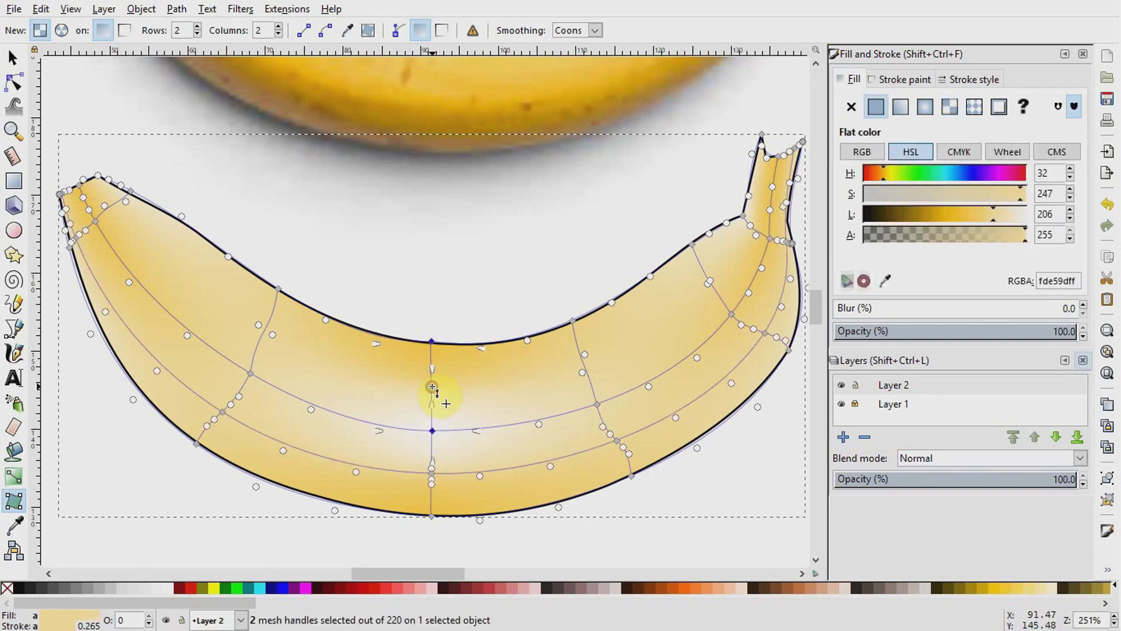
# - Colour all mesh corners along the banana's lower outer edge, from tip to stem, with the dark golden tone sampled from the photo's underside
pyautogui.click(13, 82)
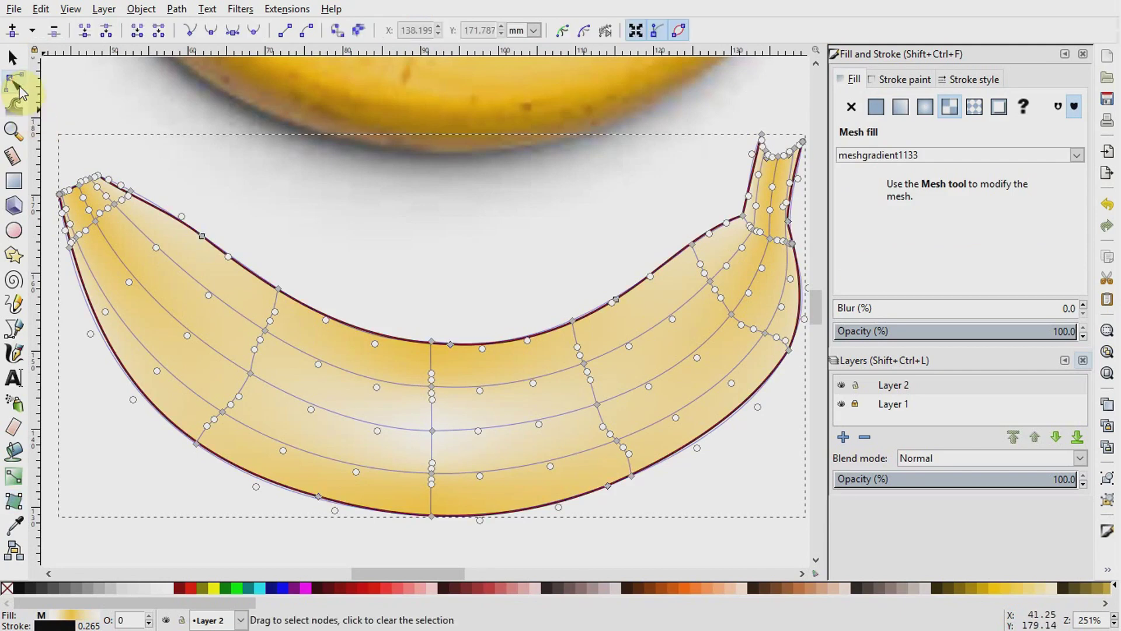
pyautogui.click(61, 196)
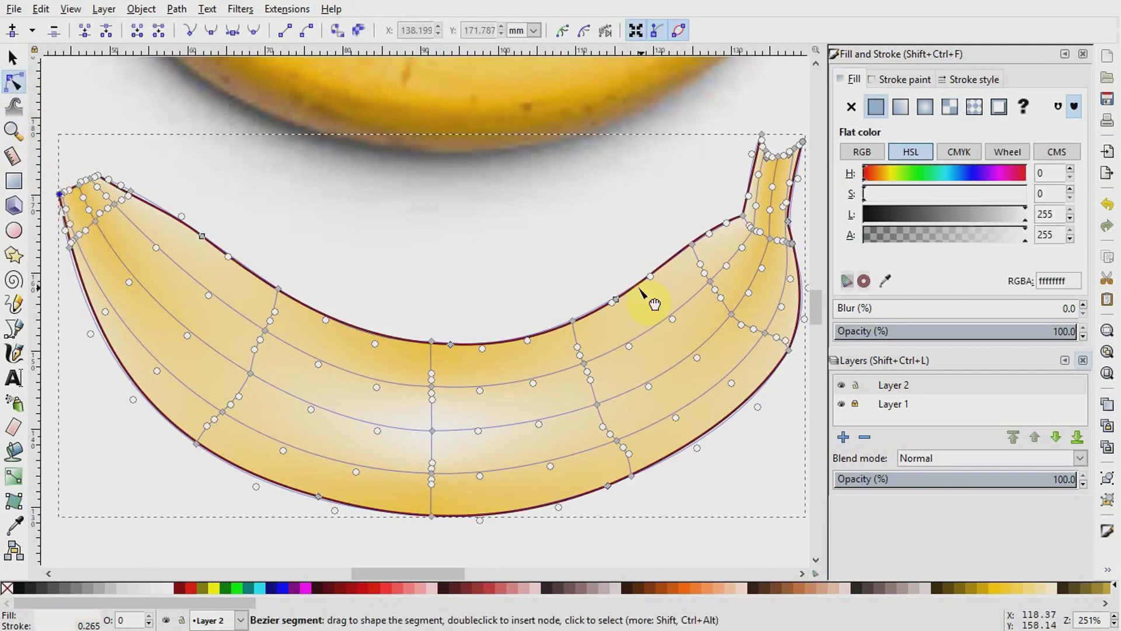
pyautogui.click(886, 281)
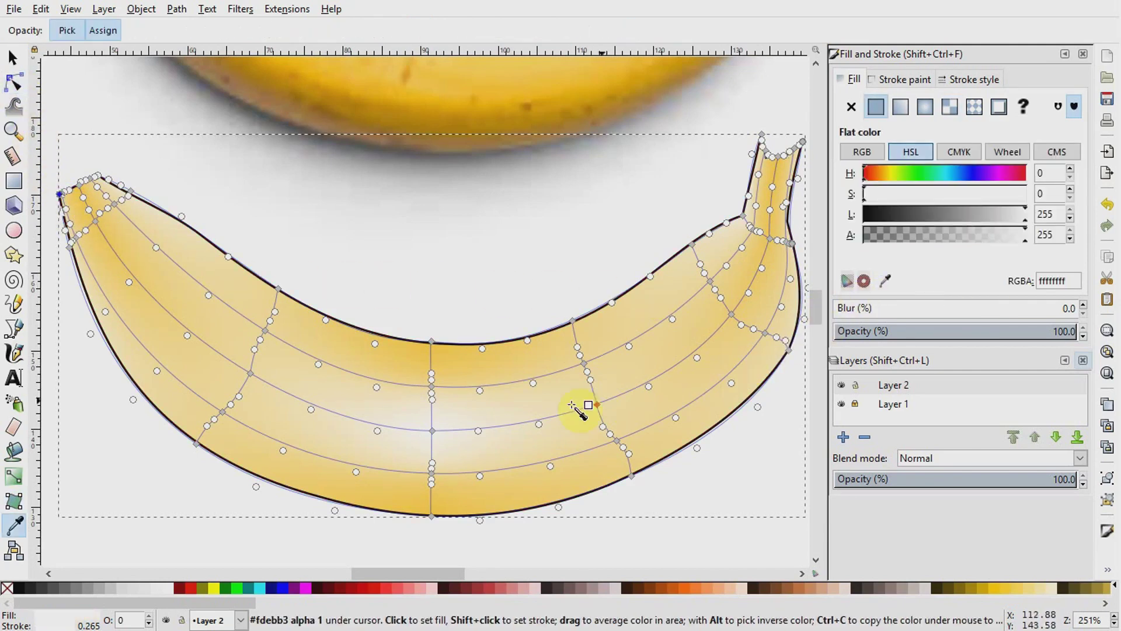
pyautogui.click(69, 250)
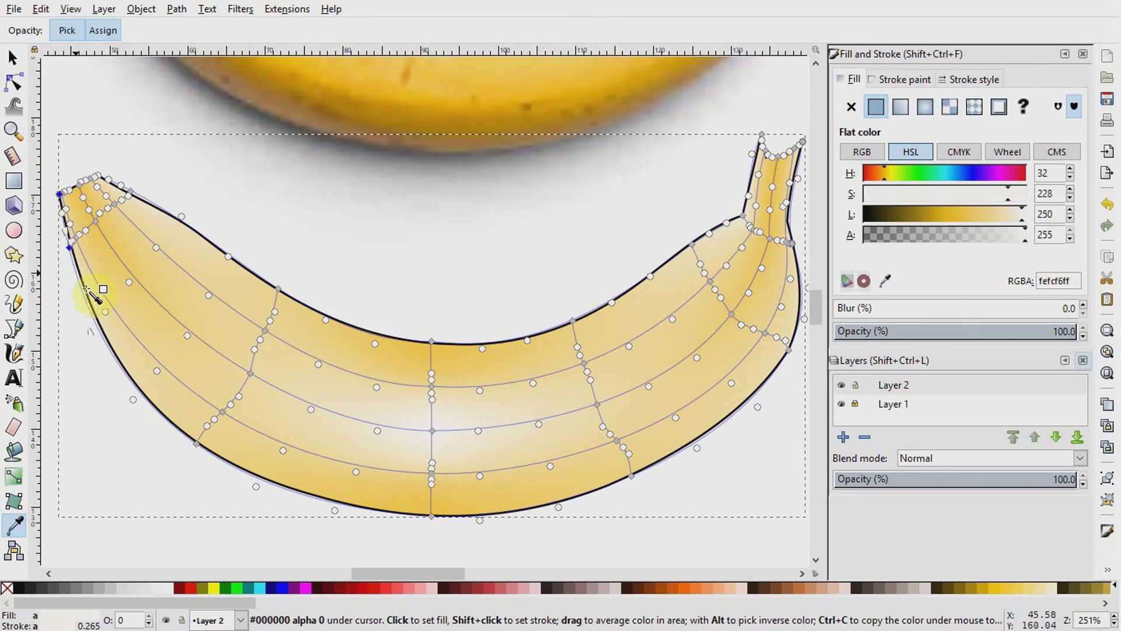
pyautogui.click(196, 444)
pyautogui.click(431, 516)
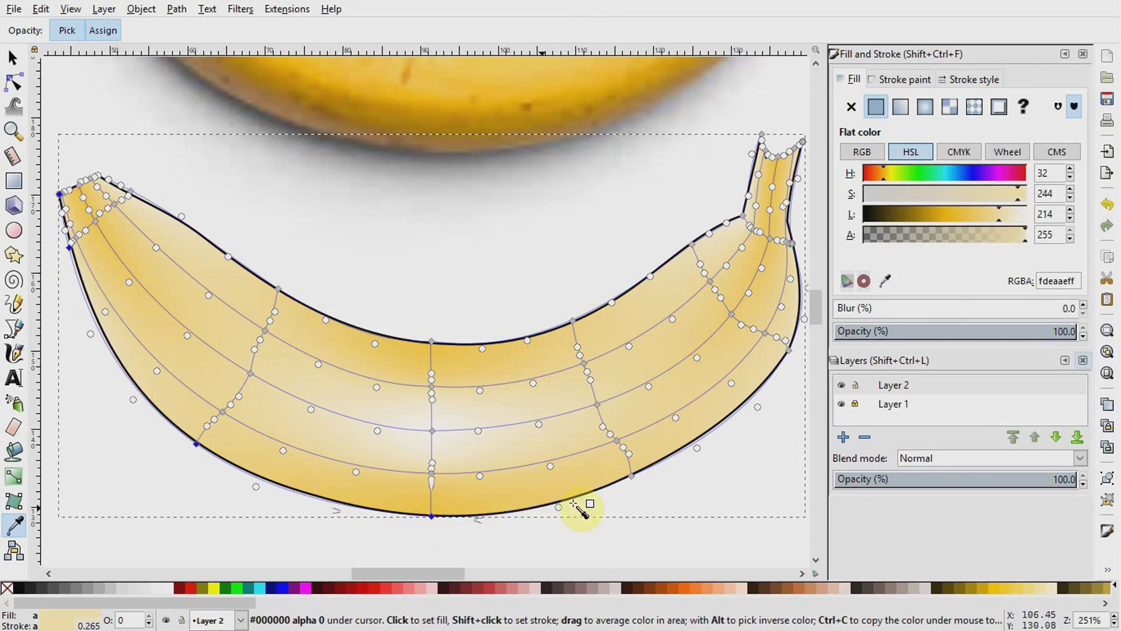
pyautogui.click(636, 476)
pyautogui.click(788, 351)
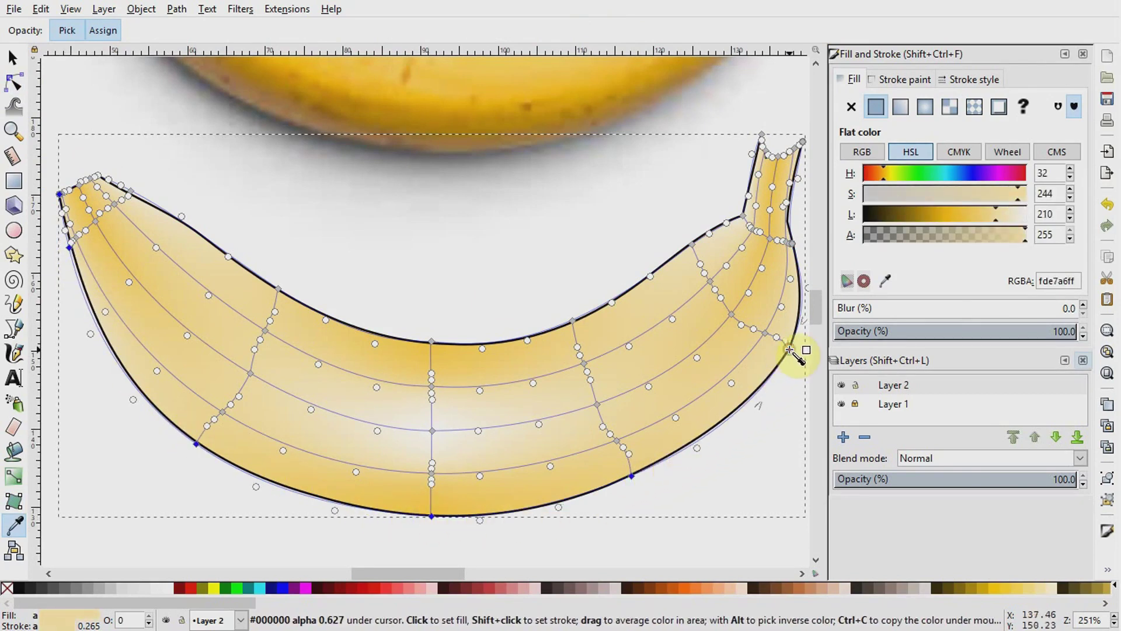
pyautogui.click(792, 243)
pyautogui.click(803, 142)
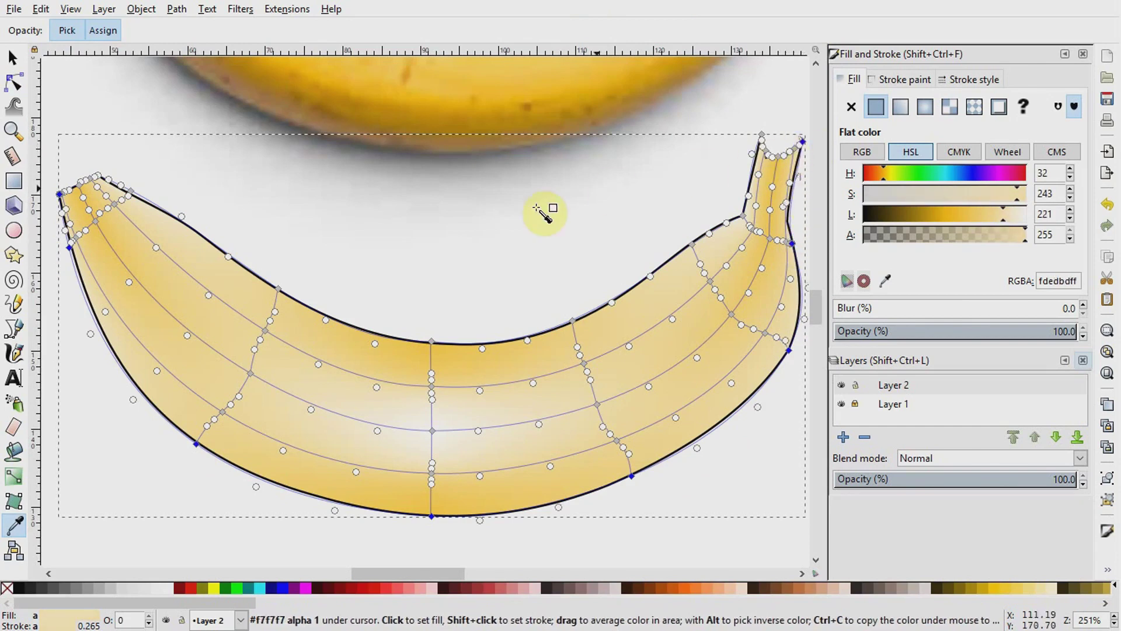
pyautogui.scroll(3, 533, 211)
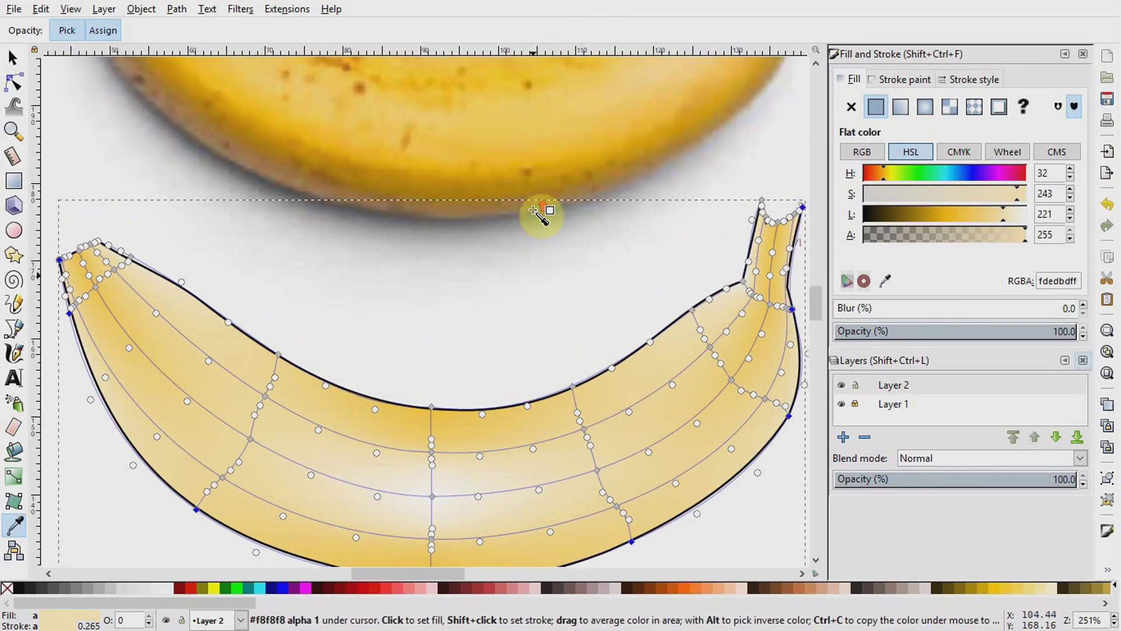
pyautogui.click(438, 188)
# - Colour the mesh corners along the middle lengthwise line, from tip to stem, with a light yellow sampled from the photo banana's middle
pyautogui.press('d')
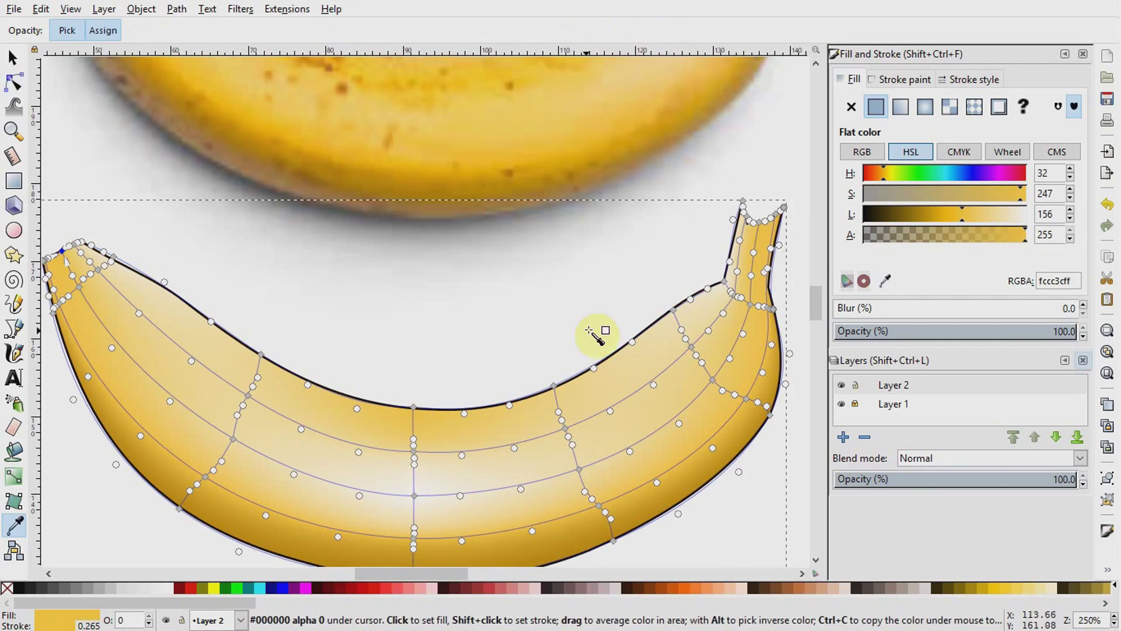
pyautogui.keyDown('shift'); pyautogui.click(234, 439); pyautogui.keyUp('shift')
pyautogui.keyDown('shift'); pyautogui.click(414, 496); pyautogui.keyUp('shift')
pyautogui.keyDown('shift'); pyautogui.click(579, 469); pyautogui.keyUp('shift')
pyautogui.keyDown('shift'); pyautogui.click(713, 380); pyautogui.keyUp('shift')
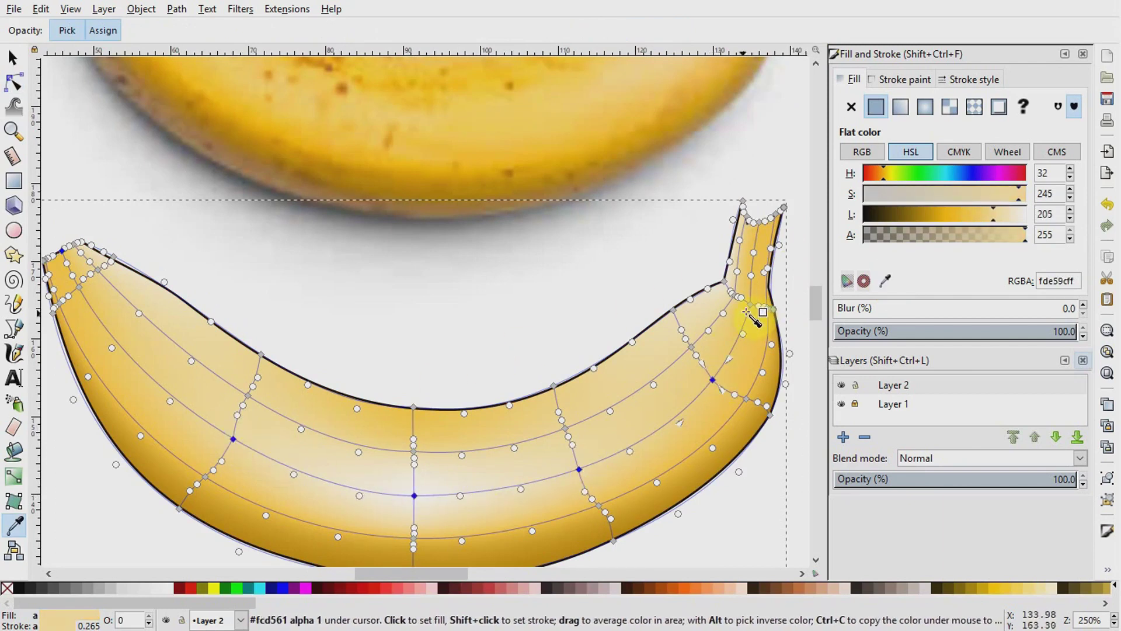
pyautogui.keyDown('shift'); pyautogui.click(750, 305); pyautogui.keyUp('shift')
pyautogui.scroll(1, 450, 400)
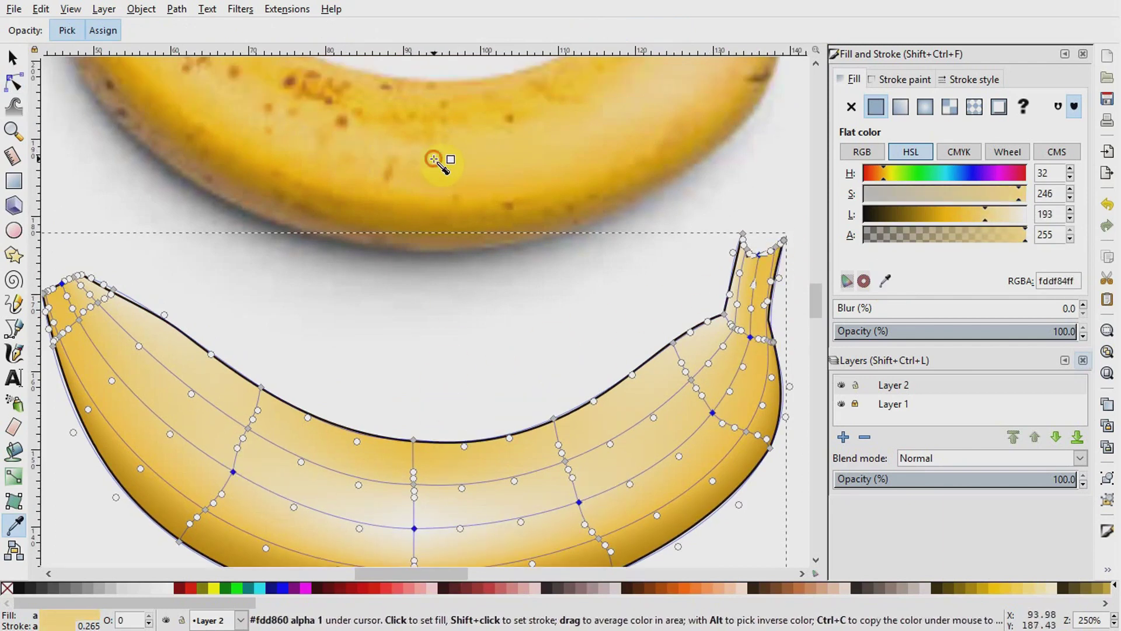
# - Colour the mesh corners along the lengthwise line just above the middle one with a saturated yellow sampled from the photo banana
pyautogui.press('n')
pyautogui.click(79, 285)
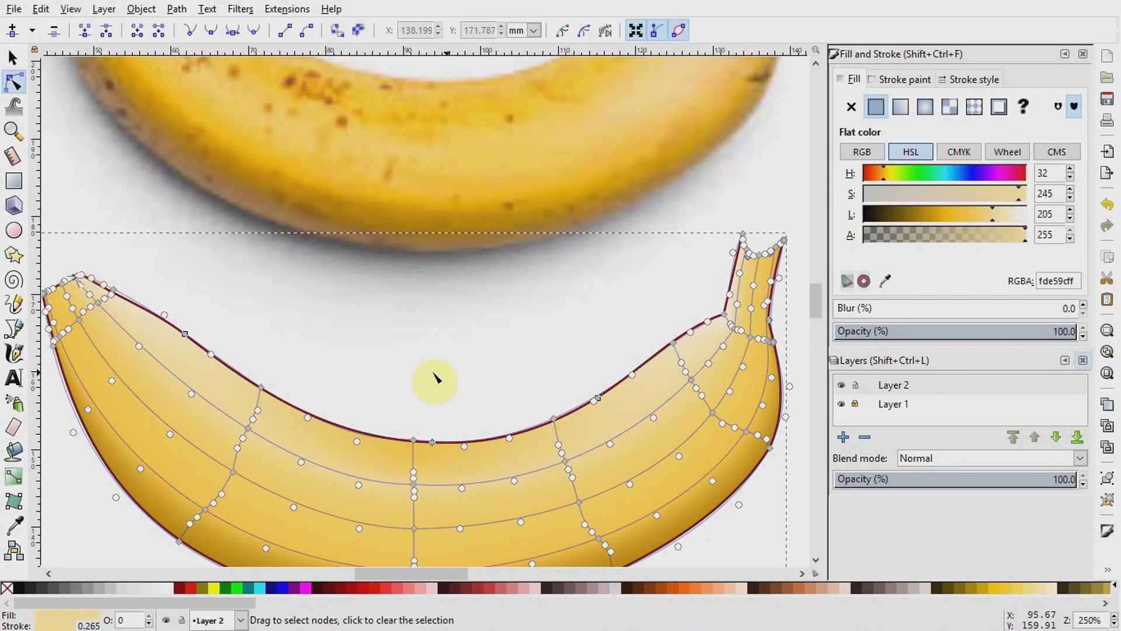
pyautogui.click(886, 281)
pyautogui.keyDown('shift'); pyautogui.click(248, 428); pyautogui.keyUp('shift')
pyautogui.keyDown('shift'); pyautogui.click(414, 484); pyautogui.keyUp('shift')
pyautogui.keyDown('shift'); pyautogui.click(565, 461); pyautogui.keyUp('shift')
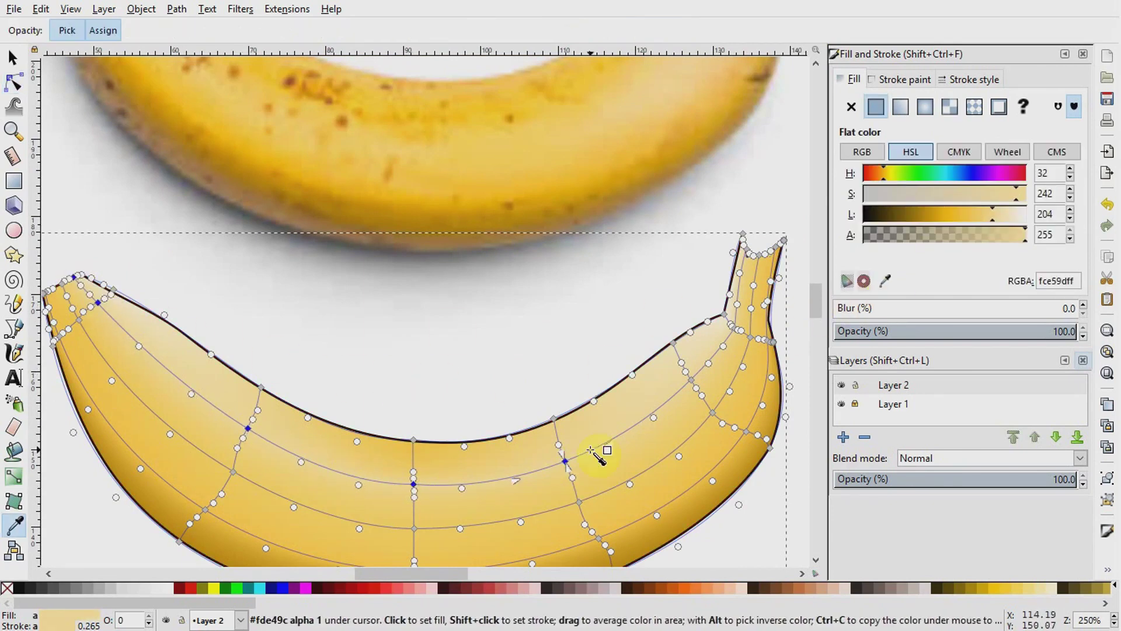
pyautogui.keyDown('shift'); pyautogui.click(691, 379); pyautogui.keyUp('shift')
pyautogui.keyDown('shift'); pyautogui.click(734, 328); pyautogui.keyUp('shift')
pyautogui.click(753, 250)
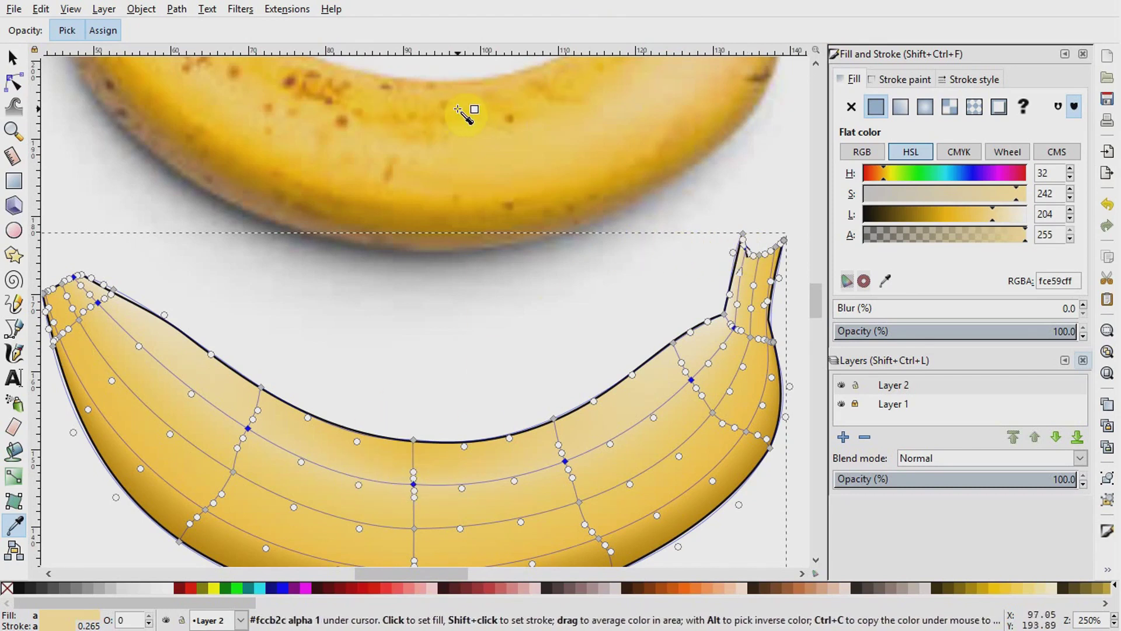
# - Colour the mesh corners along the banana's inner upper edge, up to the stem top, with an orange-yellow sampled from the photo's inner edge
pyautogui.press('n')
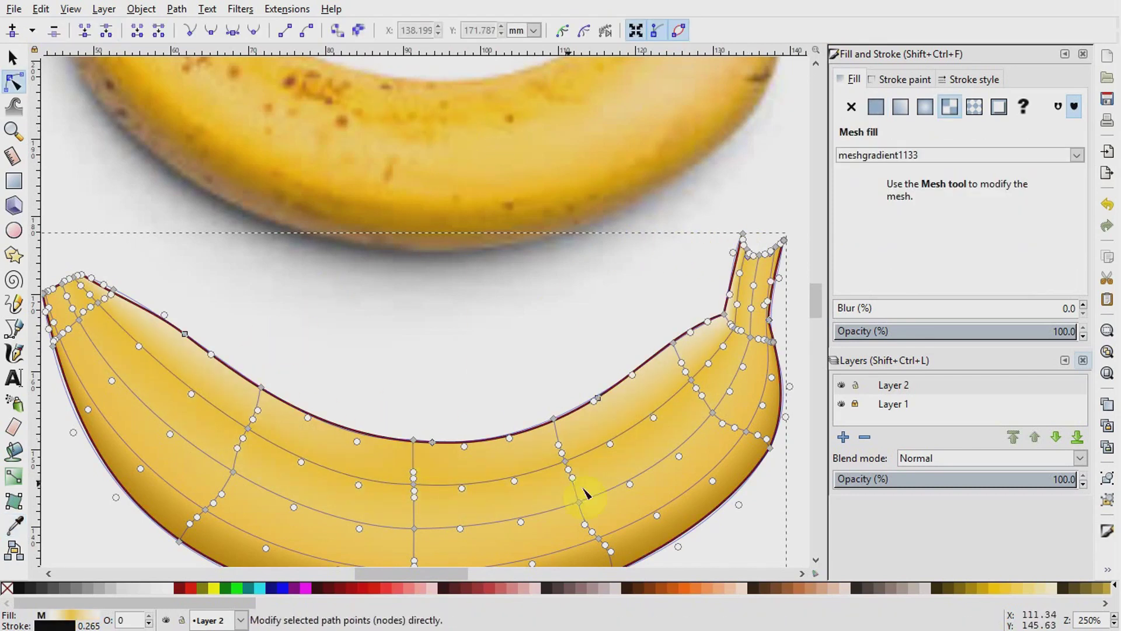
pyautogui.click(1114, 616)
pyautogui.click(1115, 616)
pyautogui.click(299, 282)
pyautogui.moveTo(411, 574)
pyautogui.mouseDown()
pyautogui.moveTo(379, 573)
pyautogui.moveTo(427, 573)
pyautogui.mouseUp()
pyautogui.press('d')
pyautogui.scroll(-2, 418, 308)
pyautogui.keyDown('shift'); pyautogui.click(270, 392); pyautogui.keyUp('shift')
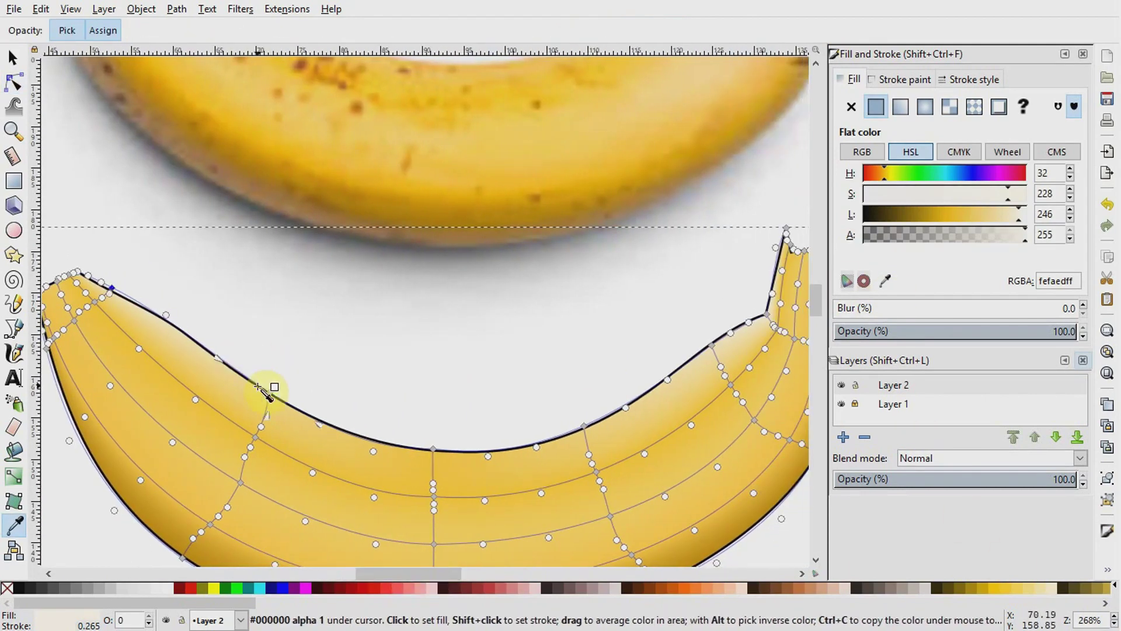
pyautogui.keyDown('shift'); pyautogui.click(433, 449); pyautogui.keyUp('shift')
pyautogui.keyDown('shift'); pyautogui.click(584, 426); pyautogui.keyUp('shift')
pyautogui.keyDown('shift'); pyautogui.click(712, 346); pyautogui.keyUp('shift')
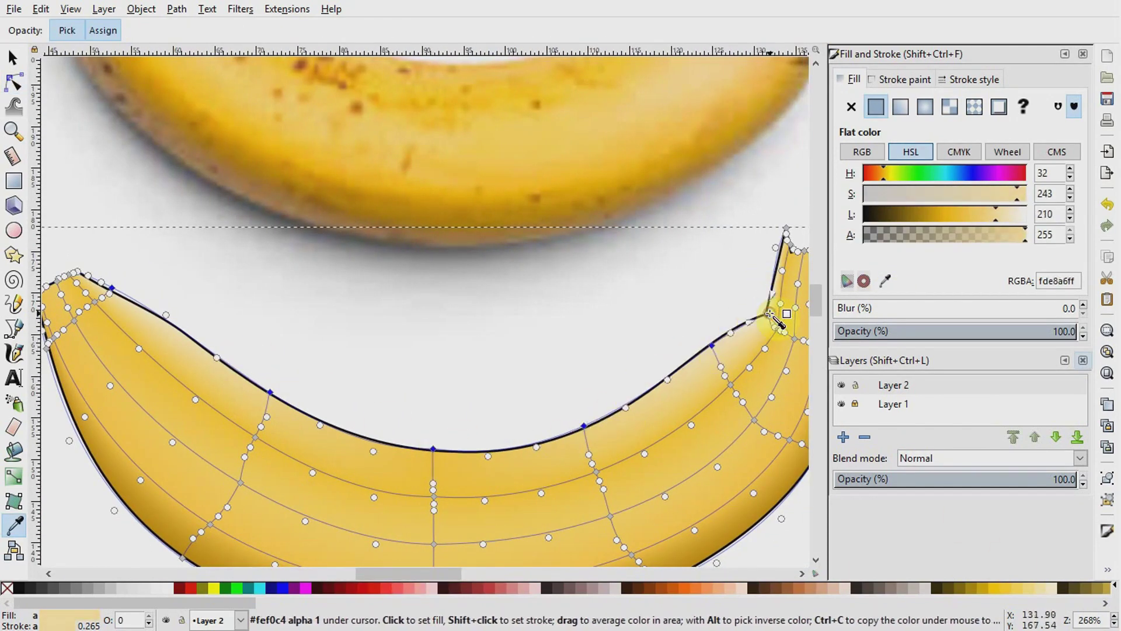
pyautogui.keyDown('shift'); pyautogui.click(767, 315); pyautogui.keyUp('shift')
pyautogui.keyDown('shift'); pyautogui.click(786, 228); pyautogui.keyUp('shift')
pyautogui.scroll(2, 541, 327)
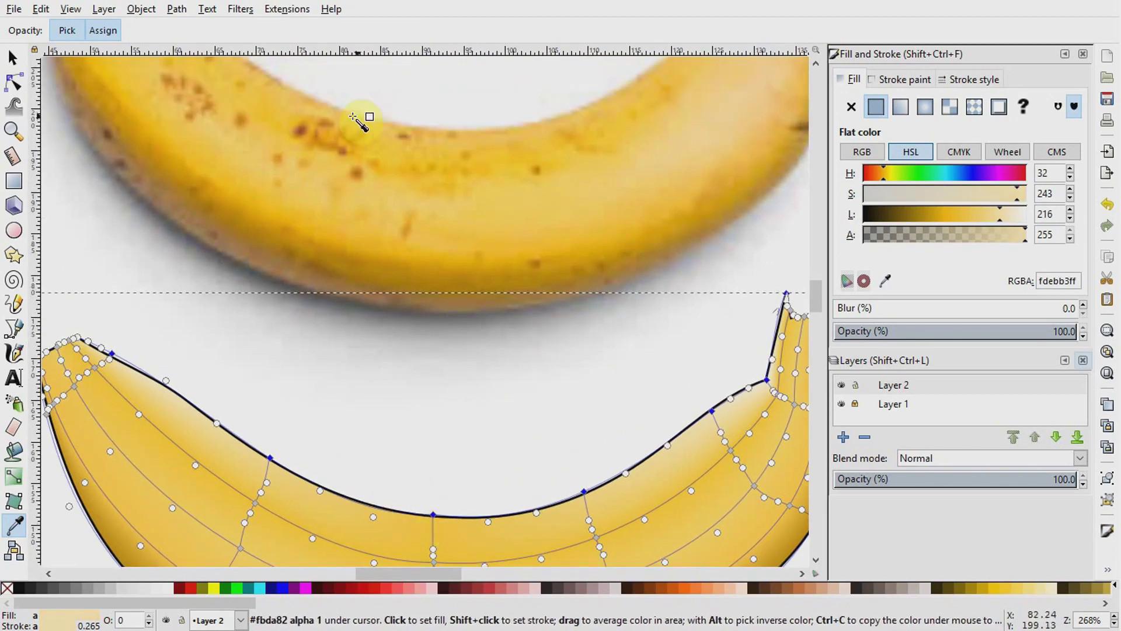
pyautogui.press('m')
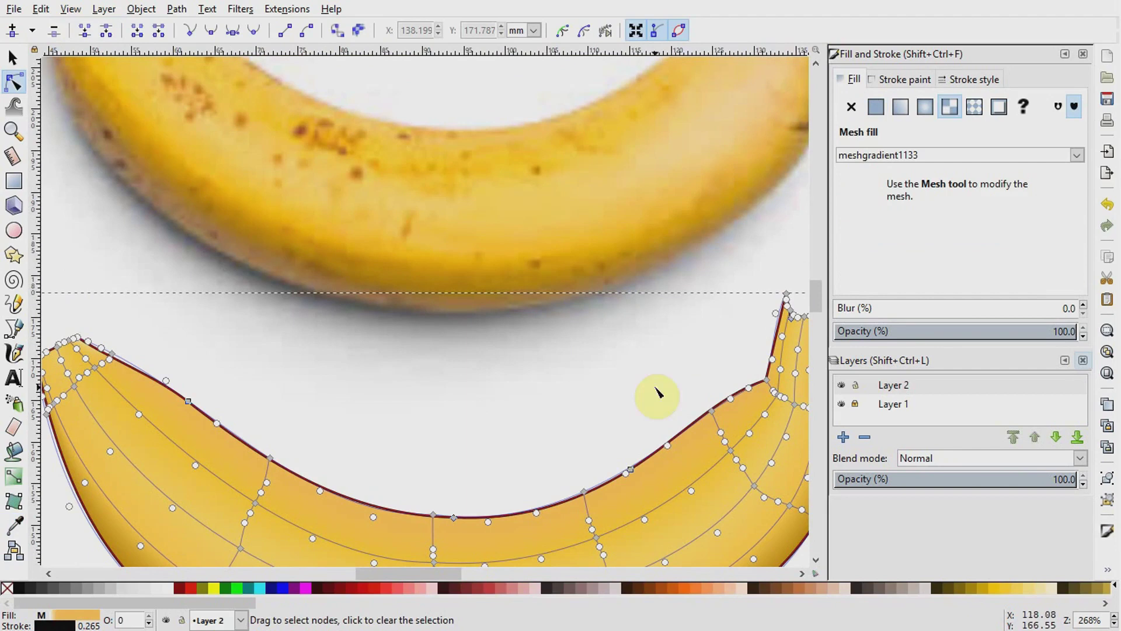
pyautogui.scroll(-1, 657, 393)
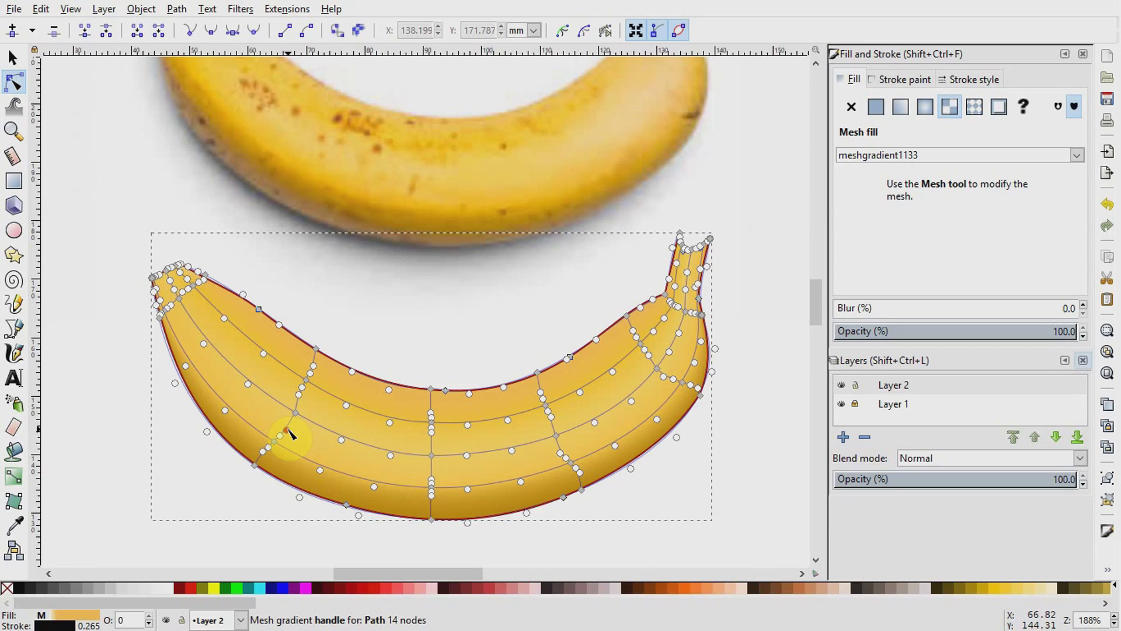
pyautogui.scroll(6, 1091, 620)
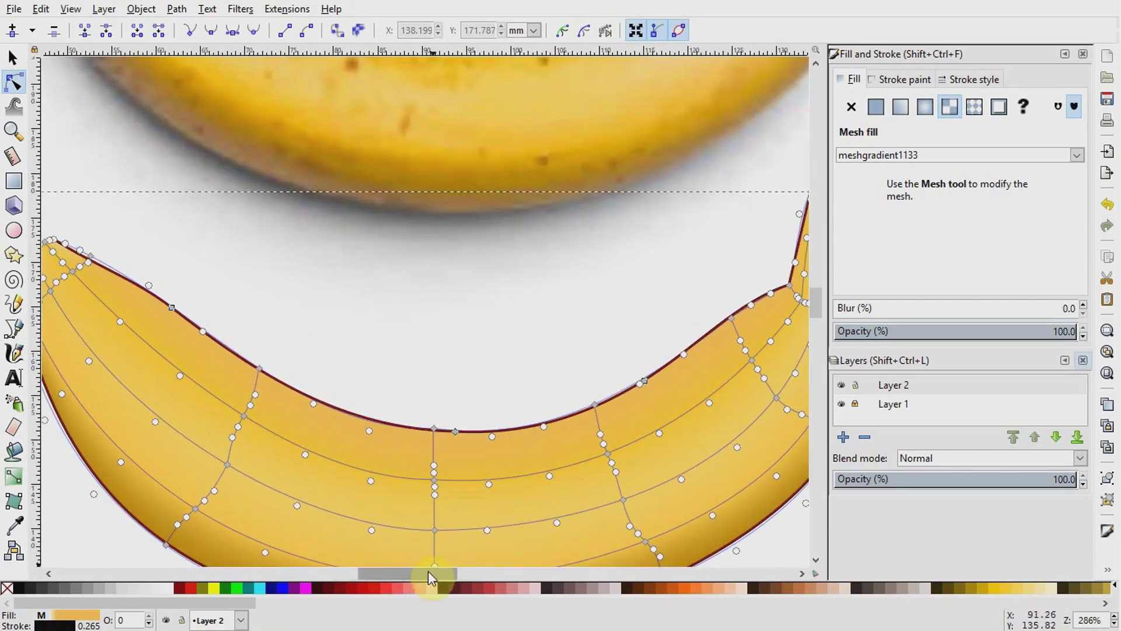
pyautogui.moveTo(430, 574); pyautogui.dragTo(408, 575)
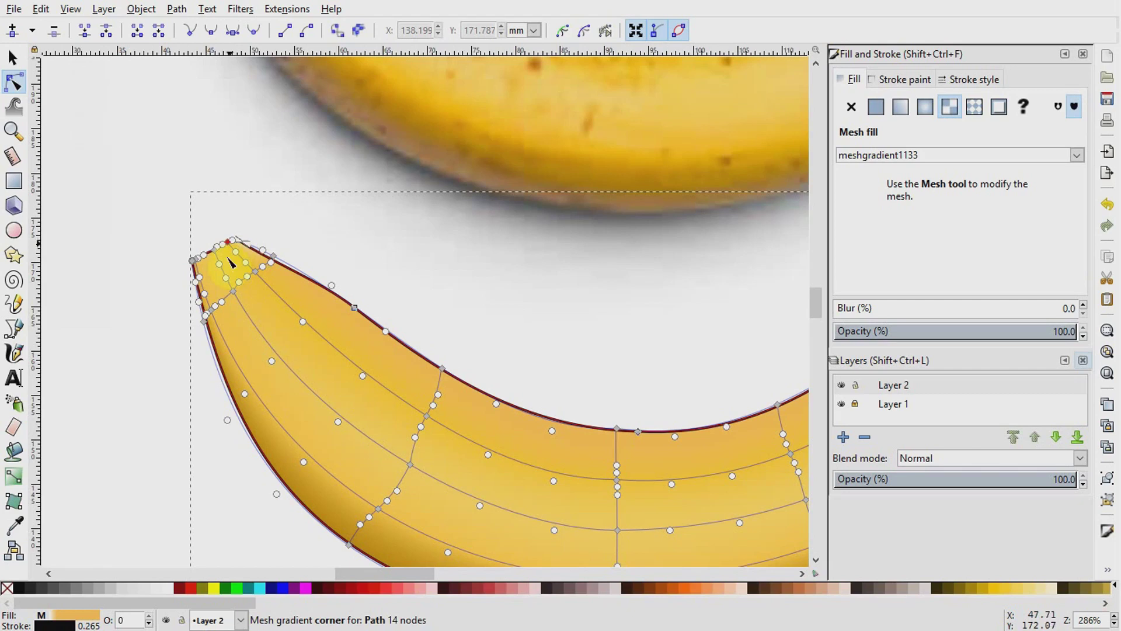
pyautogui.click(1113, 625)
pyautogui.click(1113, 625)
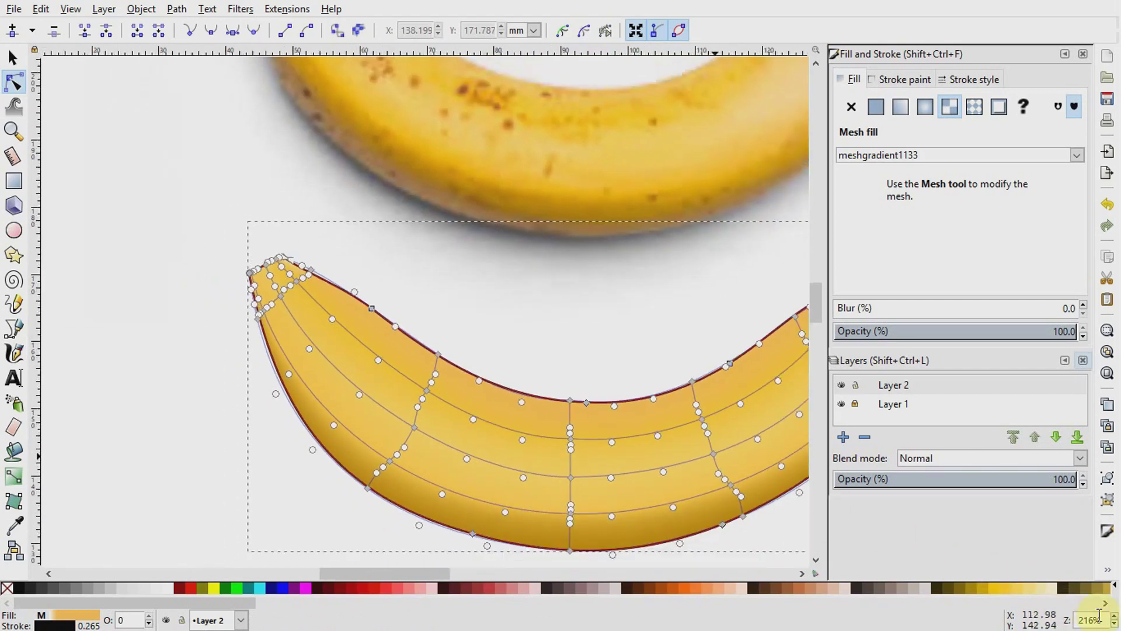
pyautogui.moveTo(430, 574); pyautogui.dragTo(454, 576)
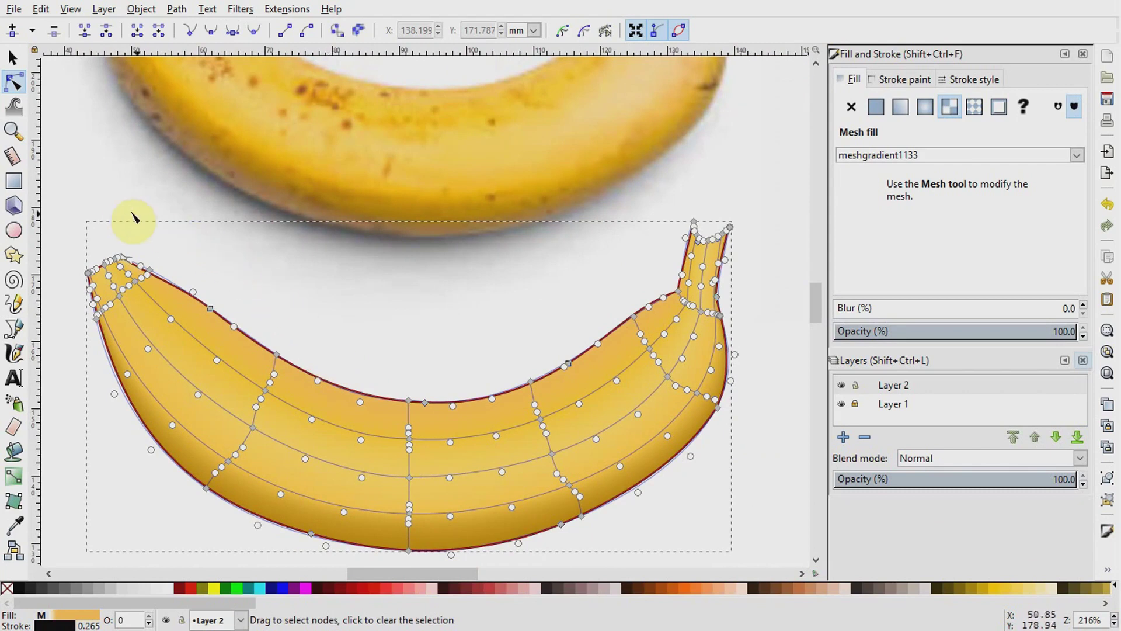
# - Remove the black outline stroke from the banana body path
pyautogui.click(117, 225)
pyautogui.press('s')
pyautogui.click(211, 302)
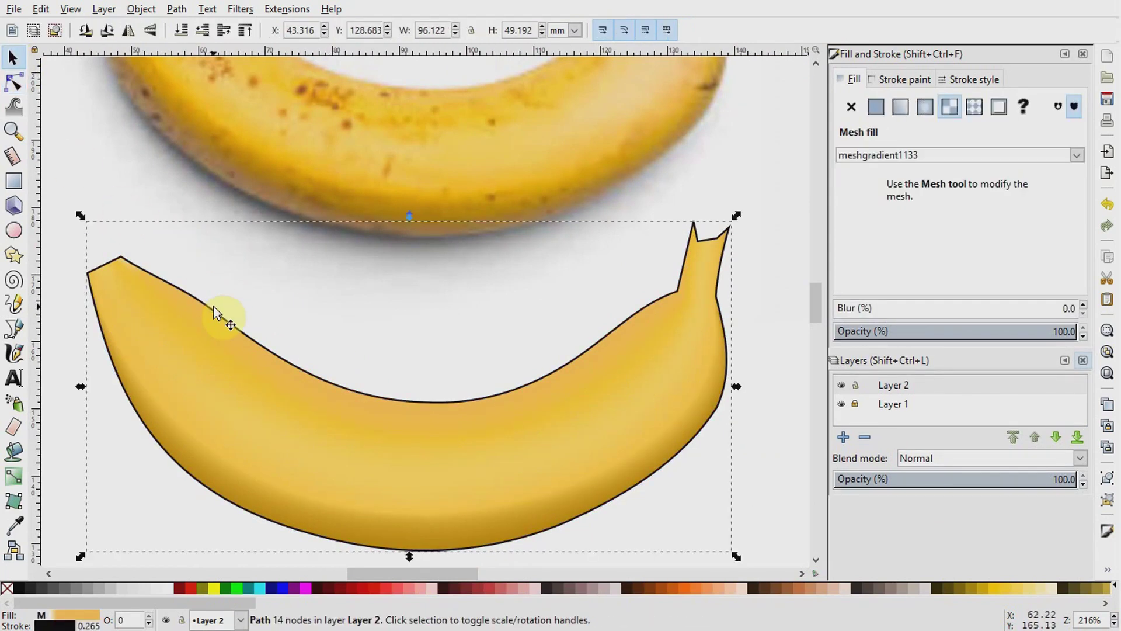
pyautogui.click(905, 81)
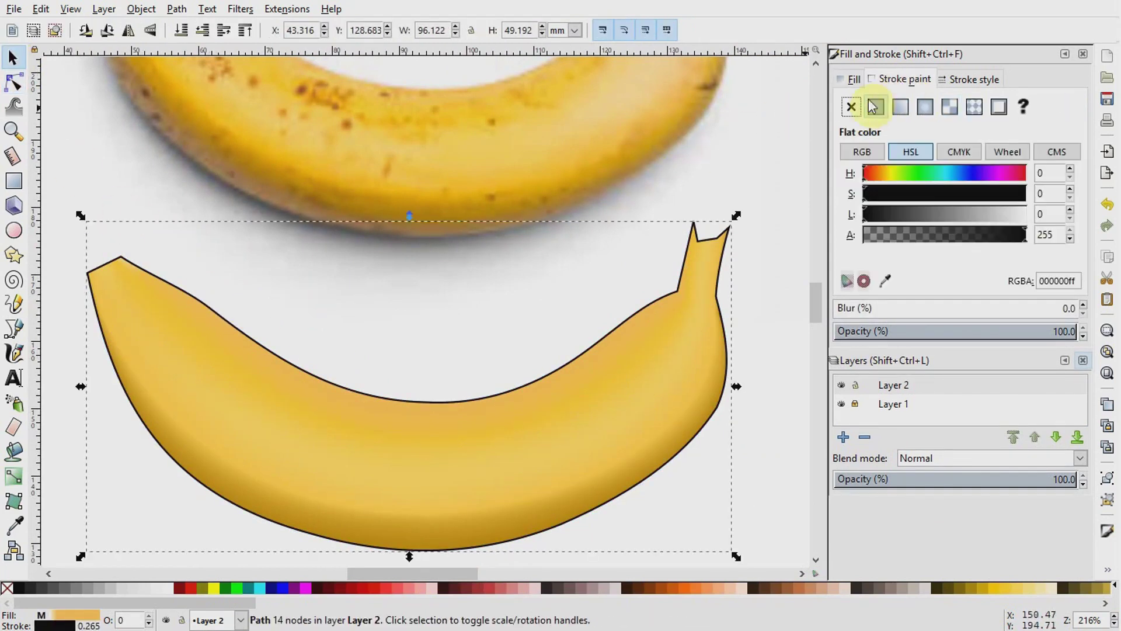
pyautogui.click(851, 106)
pyautogui.click(777, 228)
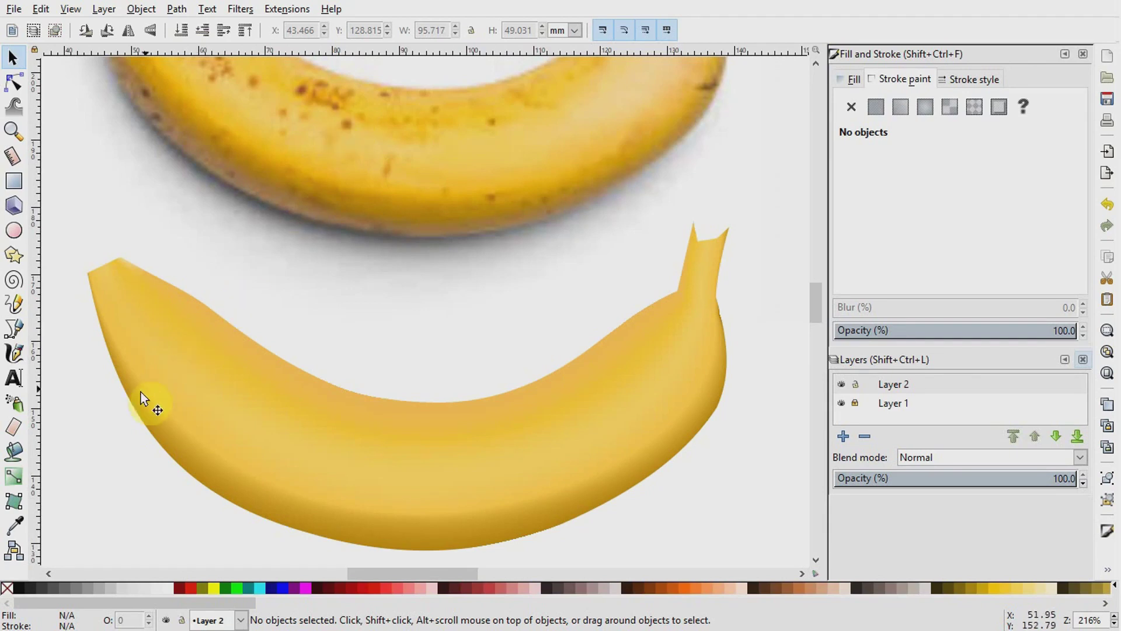
# - Add mesh lines closely around the body's central mesh corner: one crosswise line on each side and lengthwise lines above and below
pyautogui.click(14, 500)
pyautogui.click(311, 435)
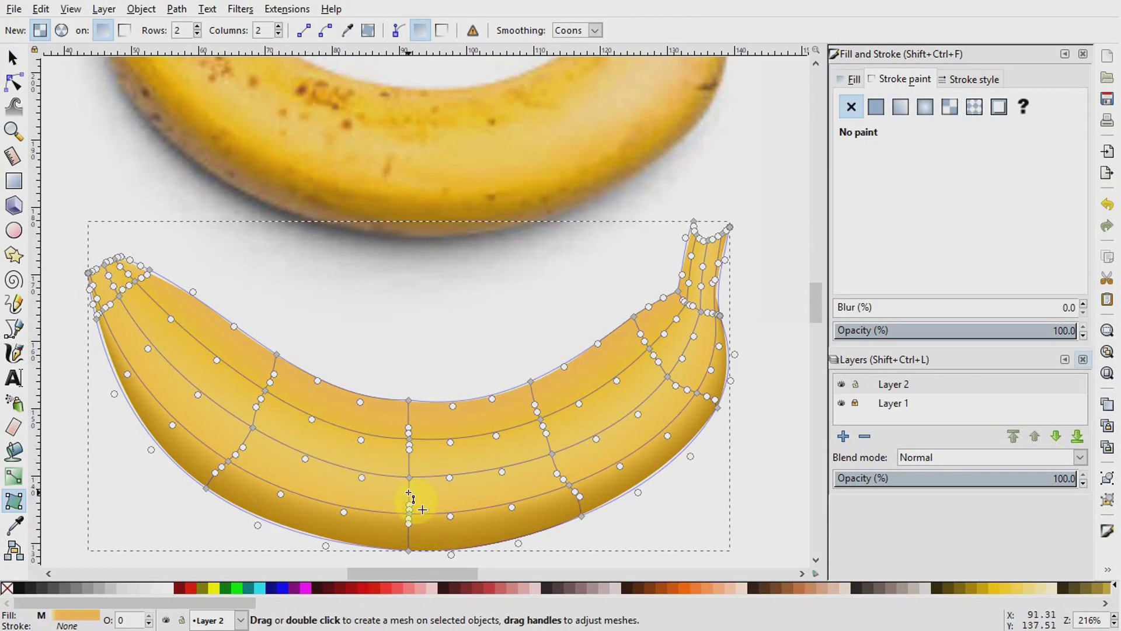
pyautogui.doubleClick(377, 476)
pyautogui.doubleClick(443, 475)
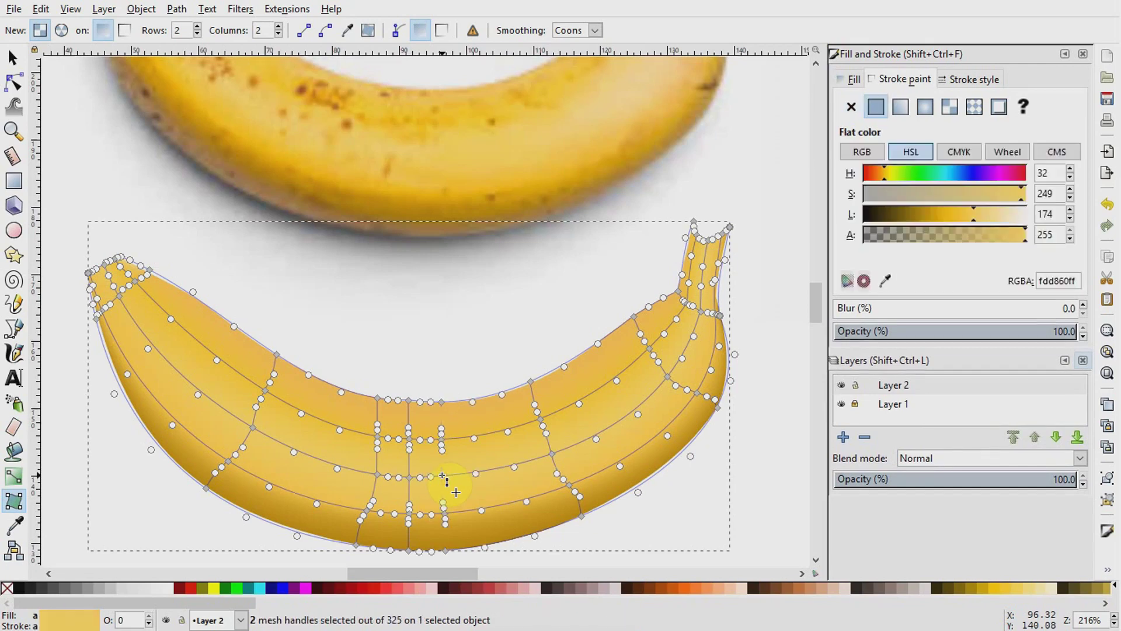
pyautogui.click(410, 490)
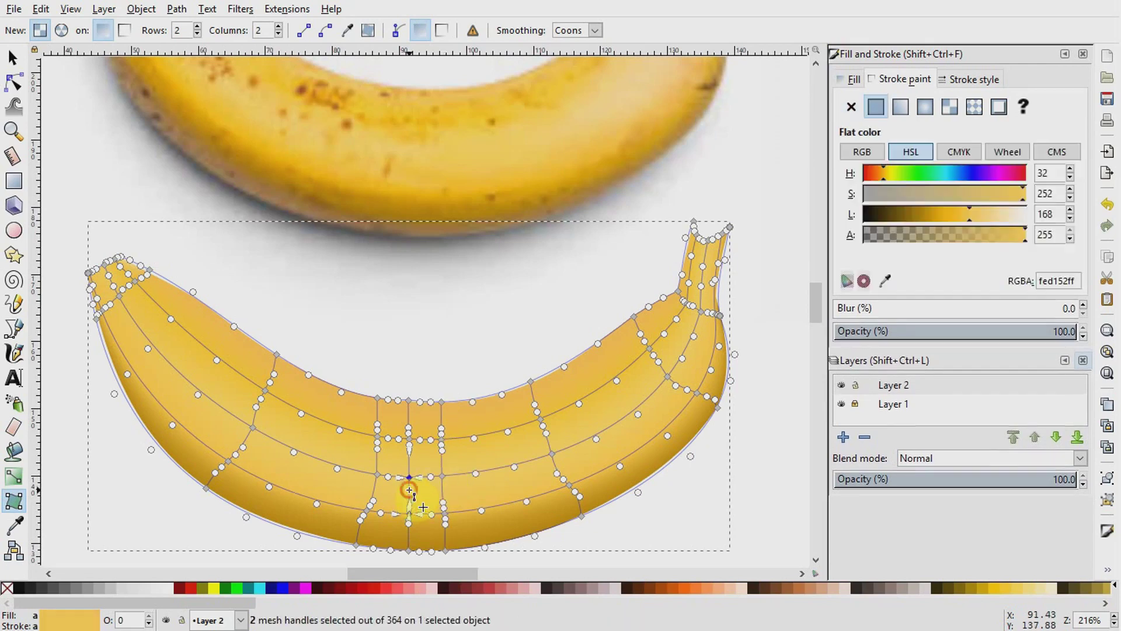
pyautogui.doubleClick(410, 490)
pyautogui.doubleClick(409, 465)
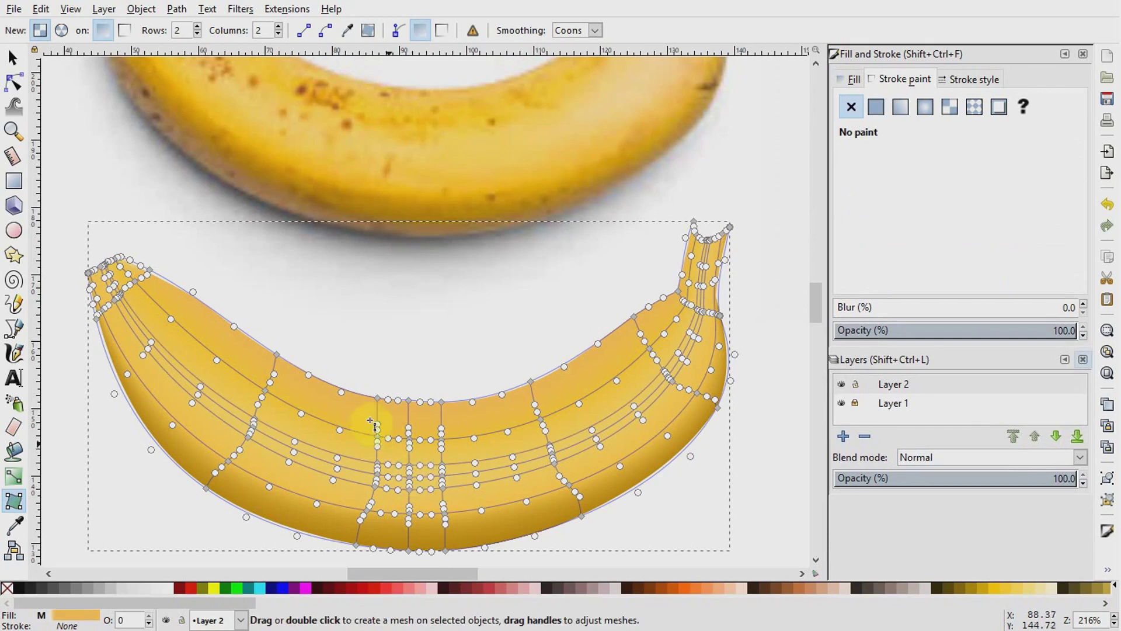
# - Colour the central mesh corner of the banana body with a dark brown sampled from a spot on the photo banana
pyautogui.click(14, 83)
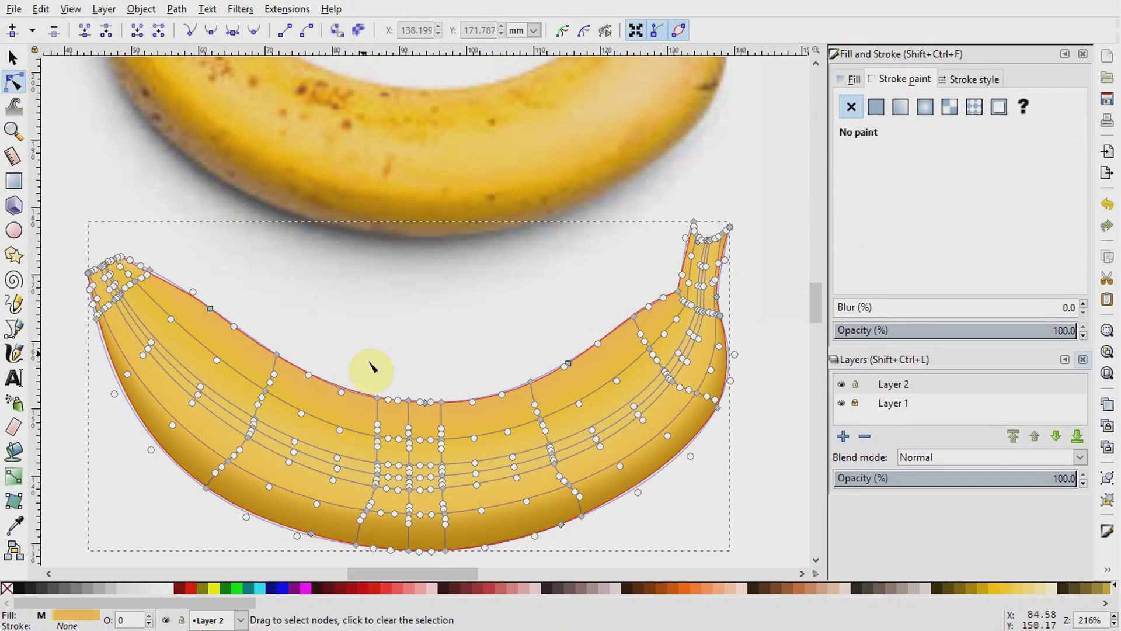
pyautogui.click(409, 478)
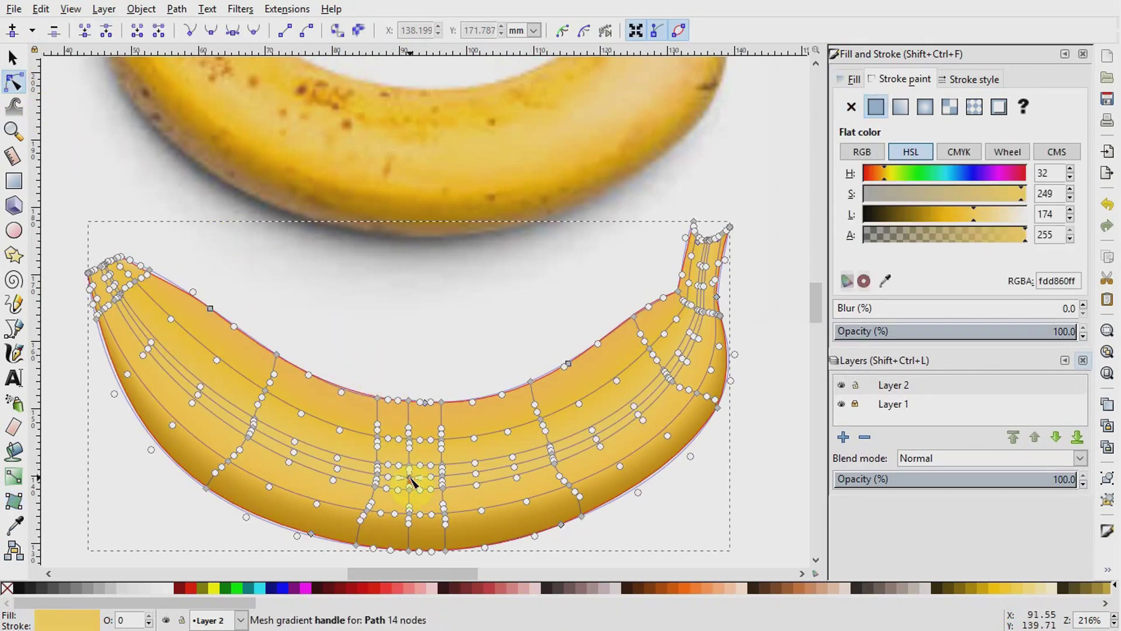
pyautogui.click(885, 280)
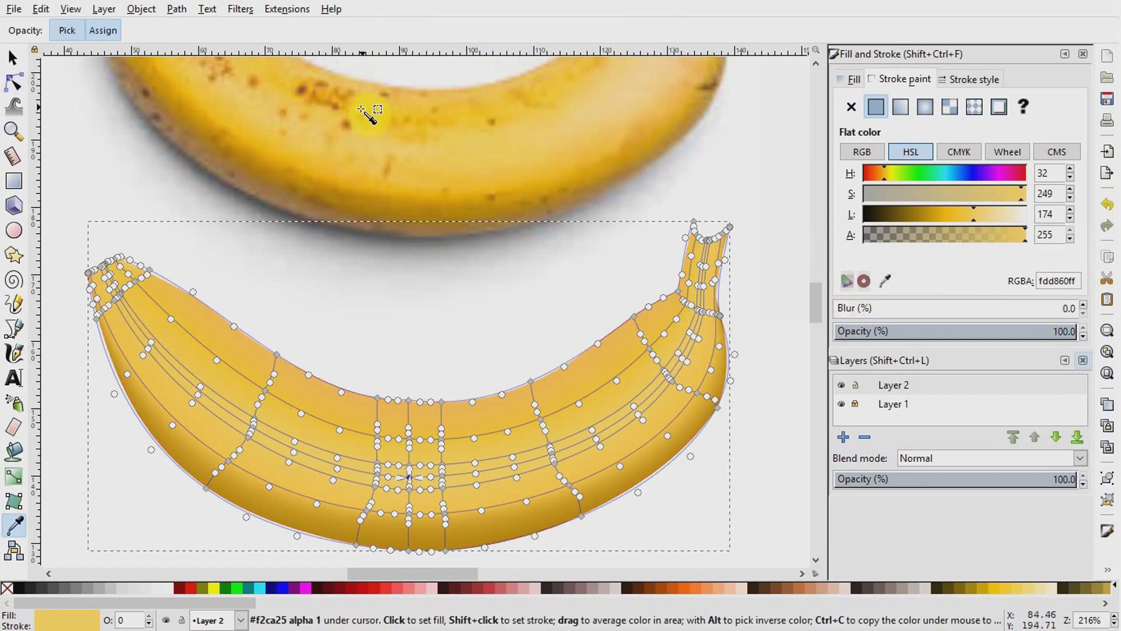
pyautogui.click(302, 95)
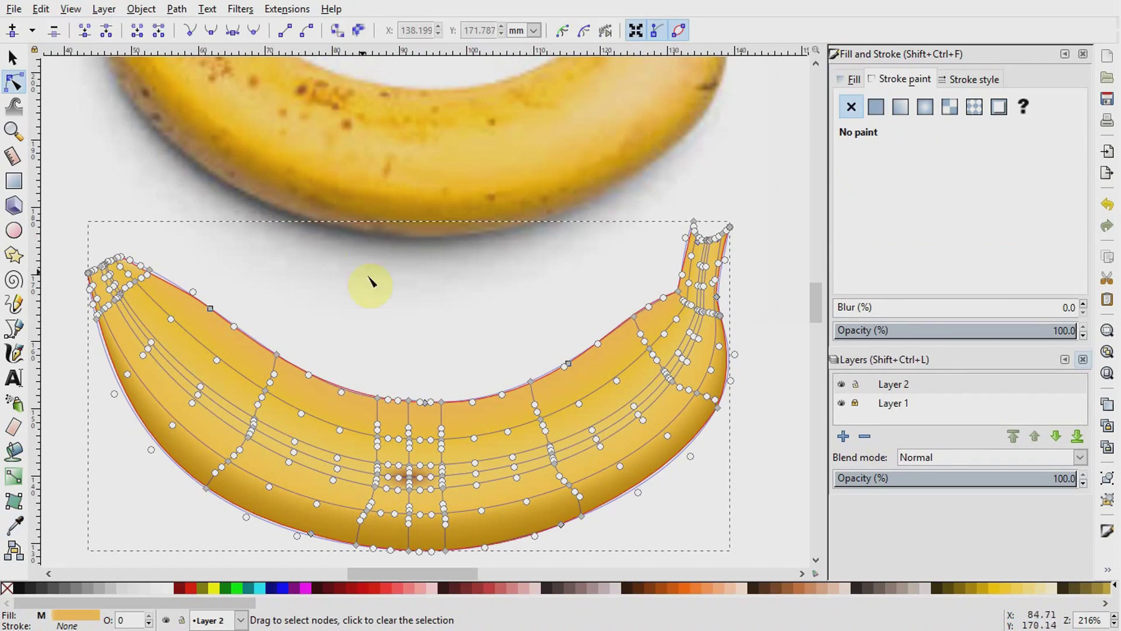
pyautogui.click(746, 394)
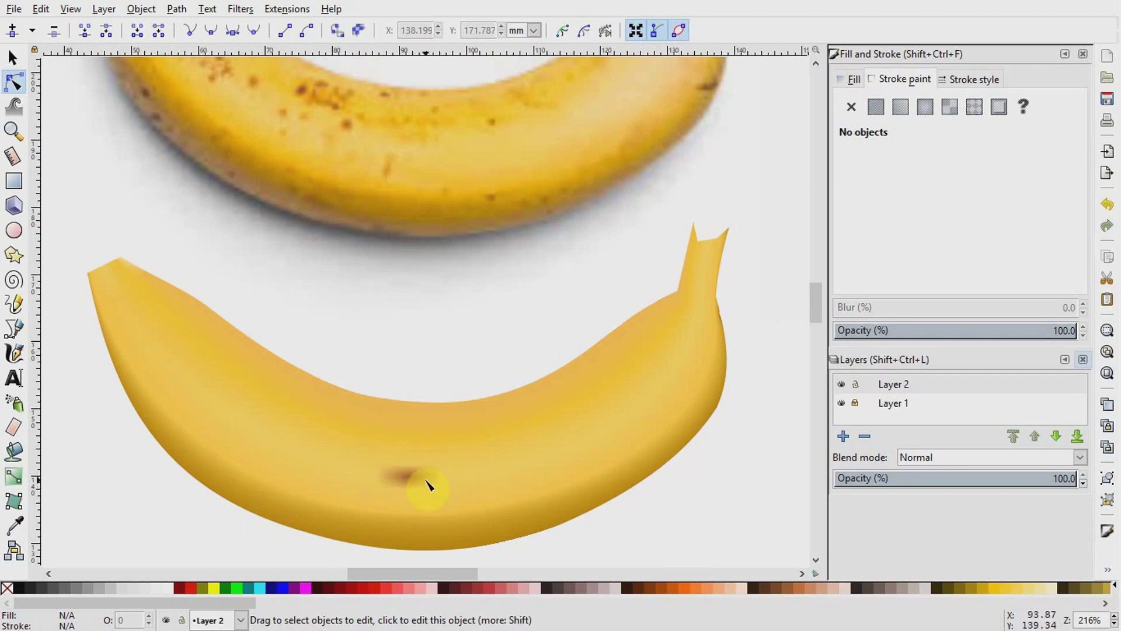
# - Add a crosswise mesh line on each side of the existing one between the banana's tip and its middle
pyautogui.click(427, 484)
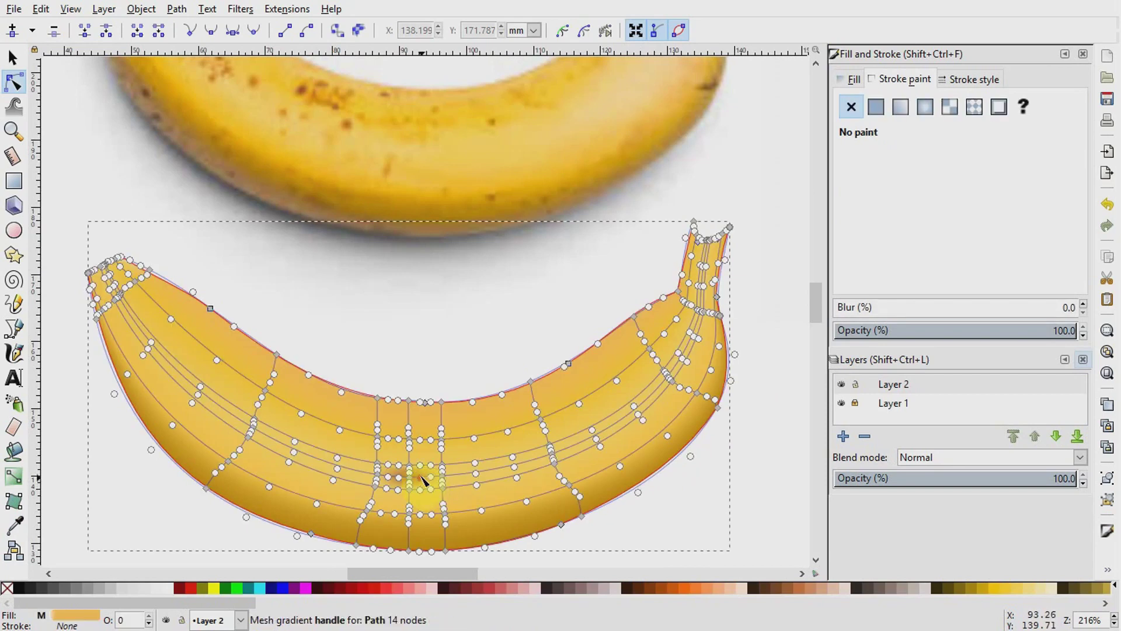
pyautogui.click(15, 502)
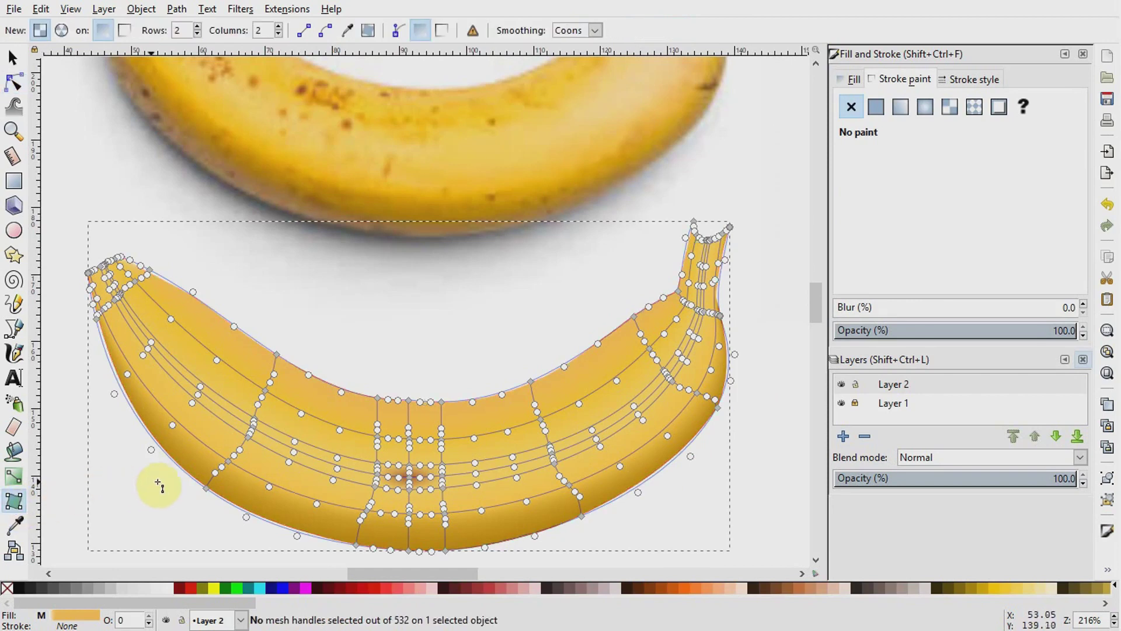
pyautogui.click(311, 457)
pyautogui.doubleClick(311, 457)
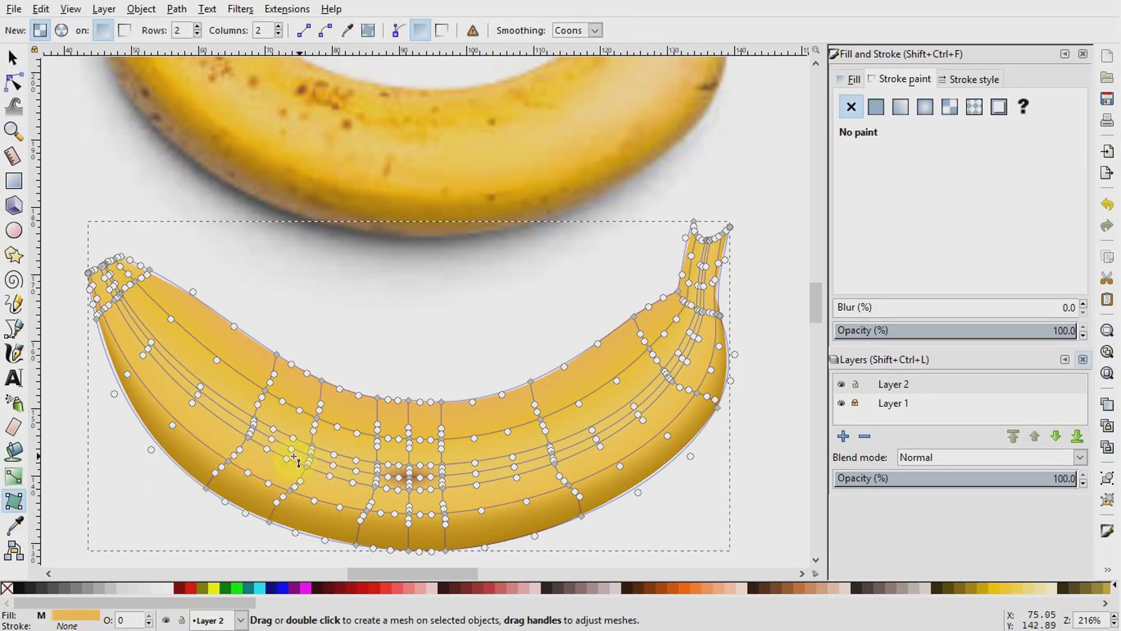
pyautogui.click(208, 398)
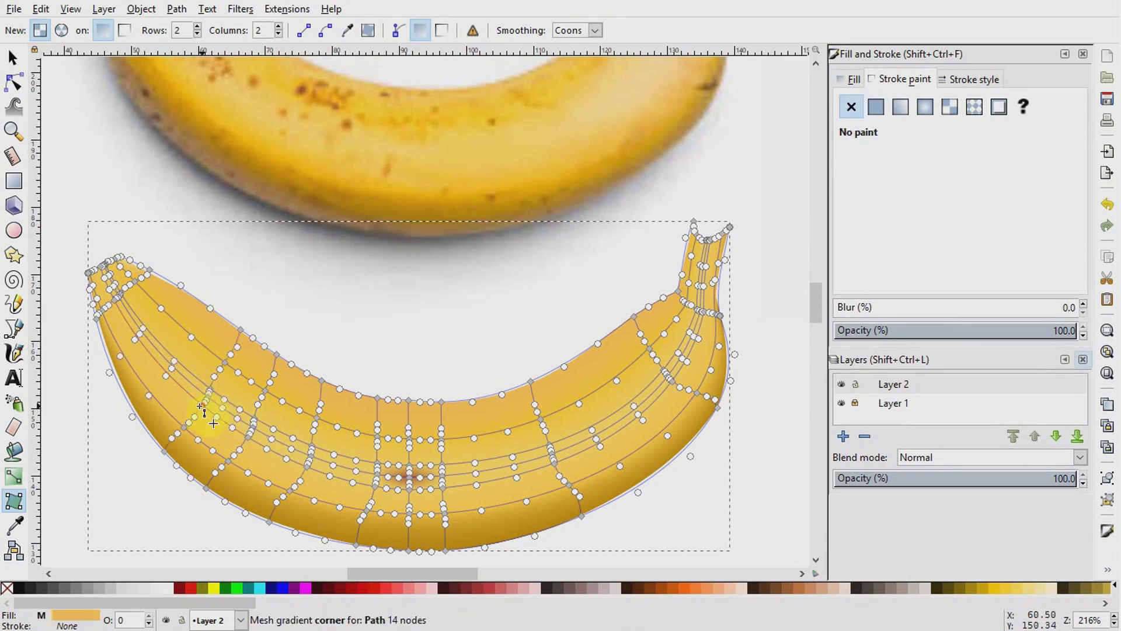
# - Colour the middle mesh corner between those tip-side crosswise lines with a brownish tone sampled from the spotted area of the photo
pyautogui.click(14, 83)
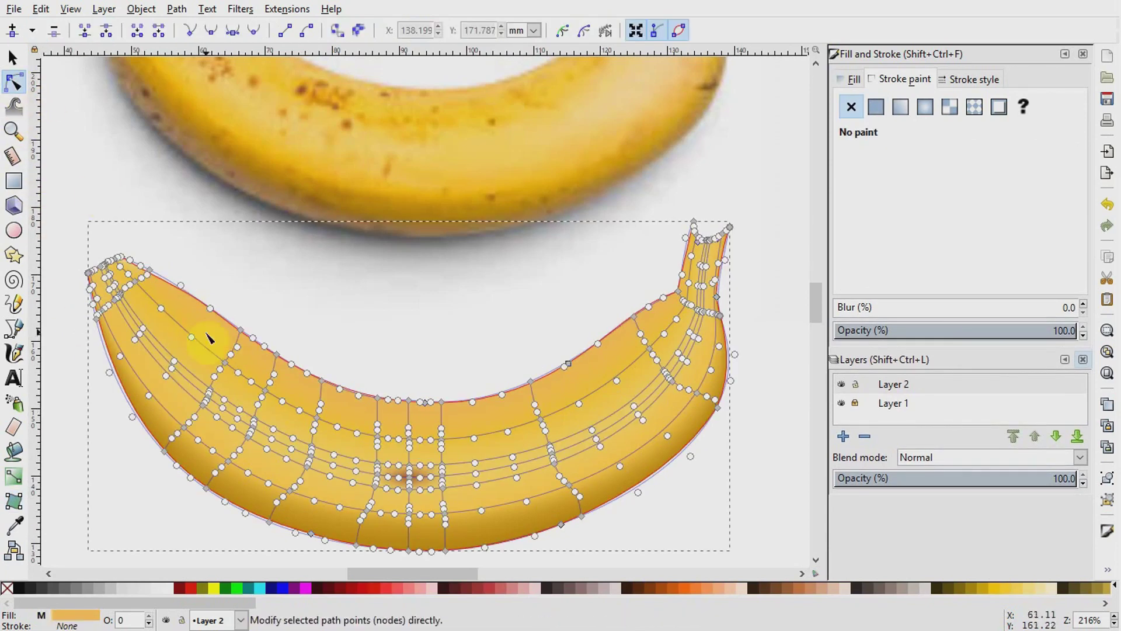
pyautogui.click(251, 428)
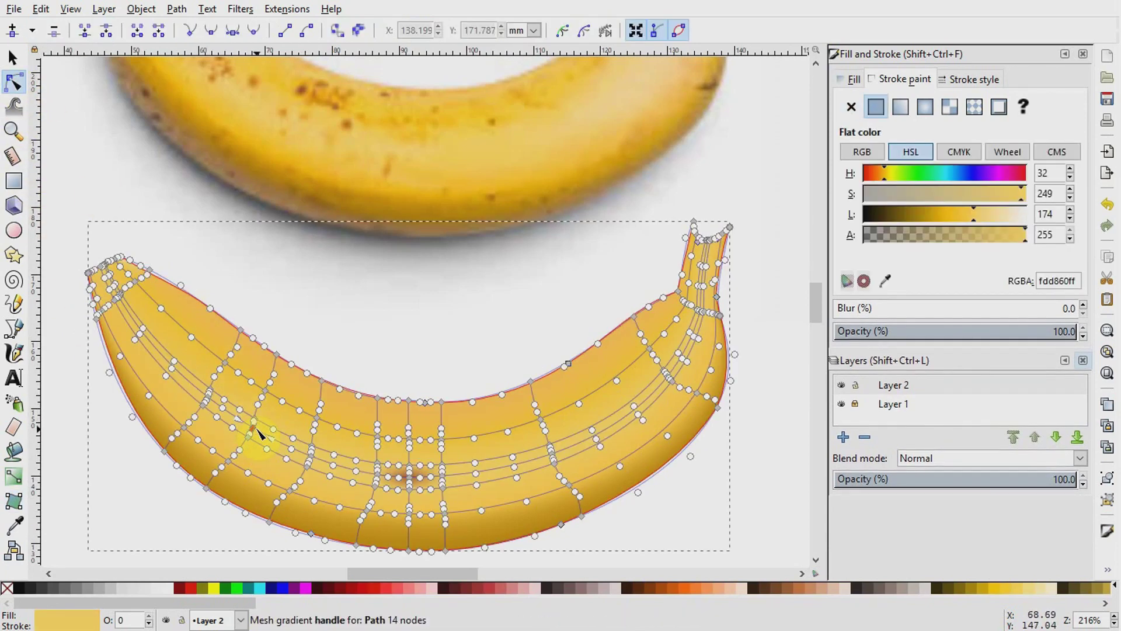
pyautogui.click(885, 281)
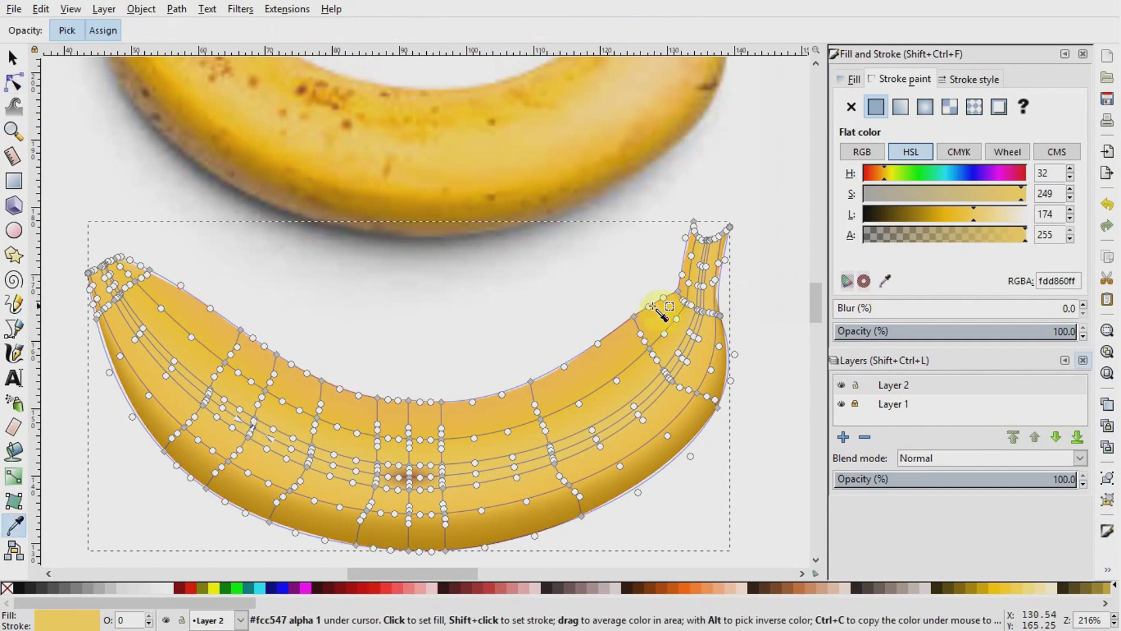
pyautogui.click(285, 117)
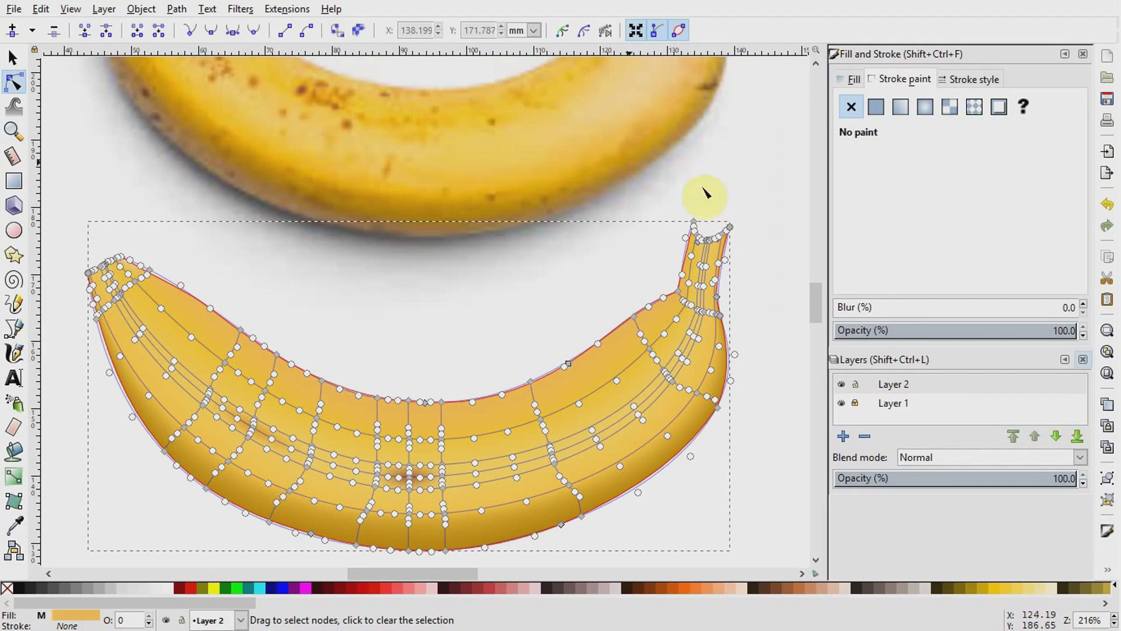
# - Add a crosswise mesh line close to each side of the one between the banana's middle and its stem
pyautogui.click(14, 502)
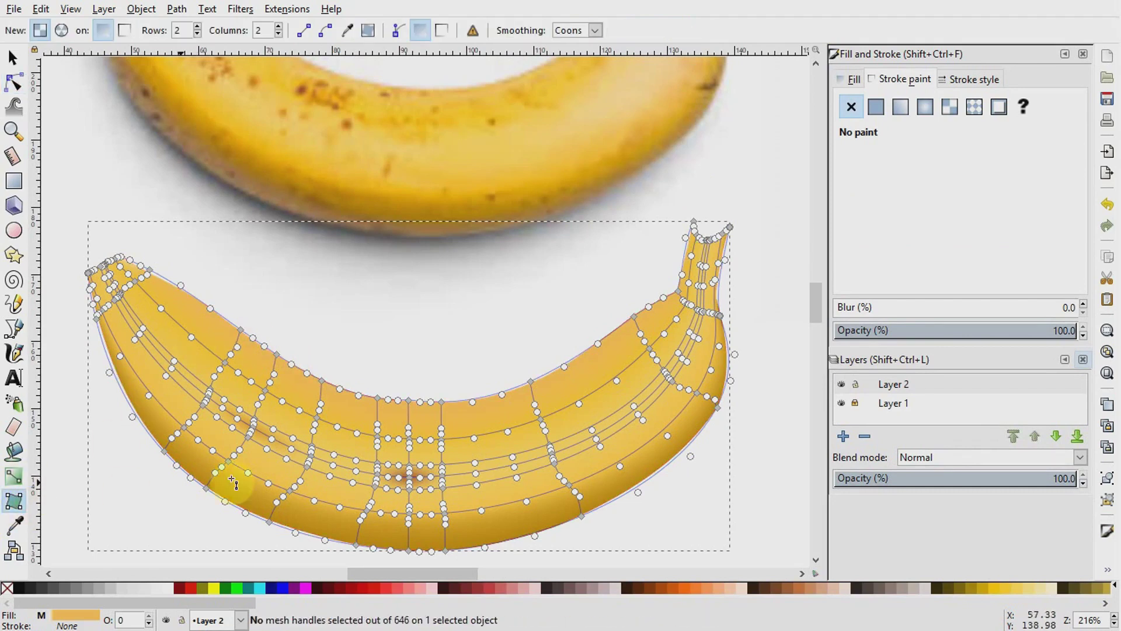
pyautogui.click(528, 382)
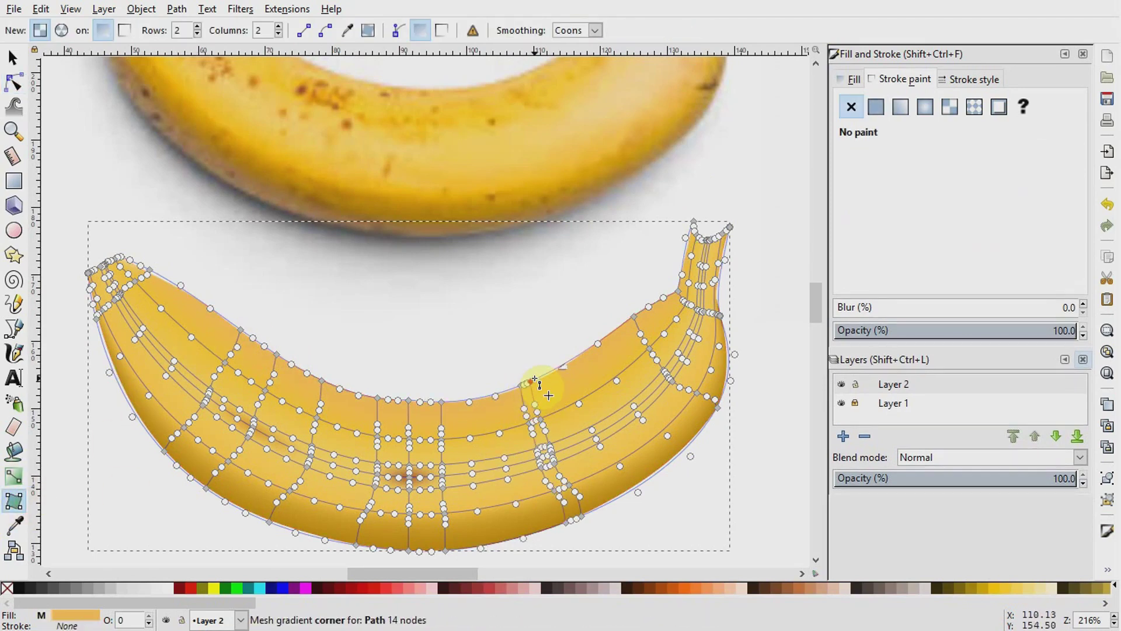
pyautogui.moveTo(538, 383); pyautogui.dragTo(579, 429)
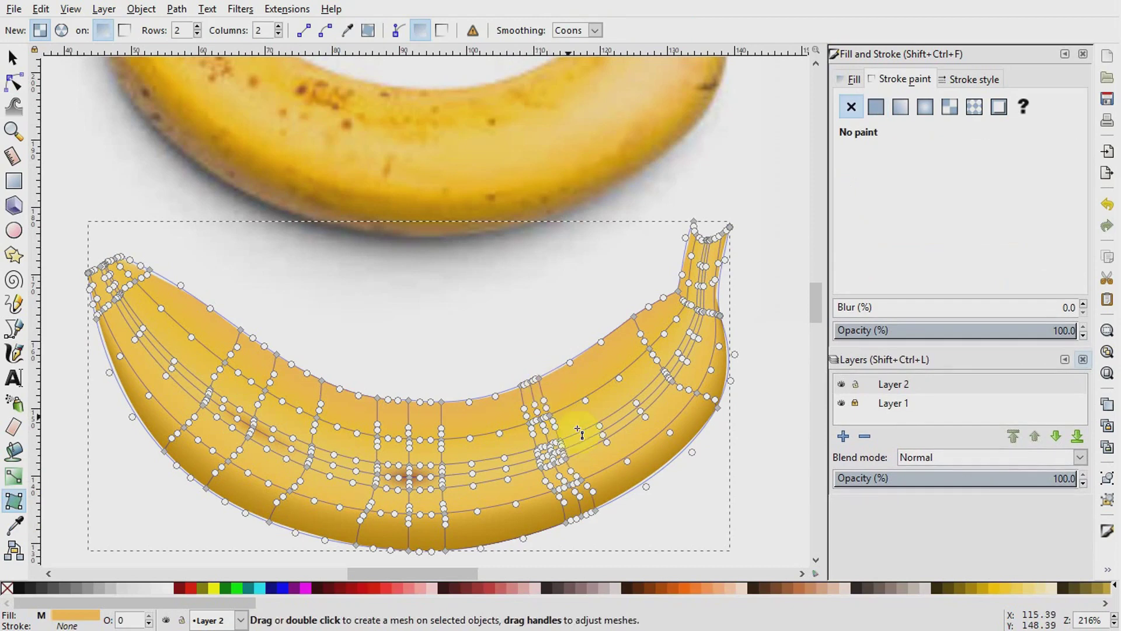
# - Colour the middle mesh corner between the new stem-side lines with a golden brown sampled from a small spot on the photo
pyautogui.click(14, 83)
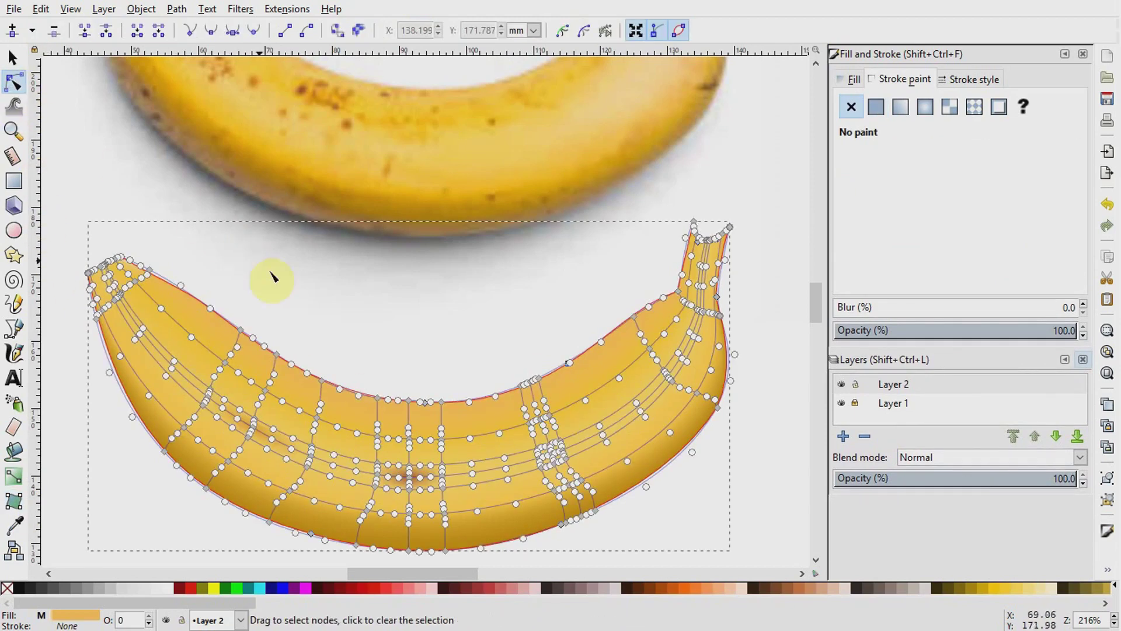
pyautogui.click(550, 457)
pyautogui.press('d')
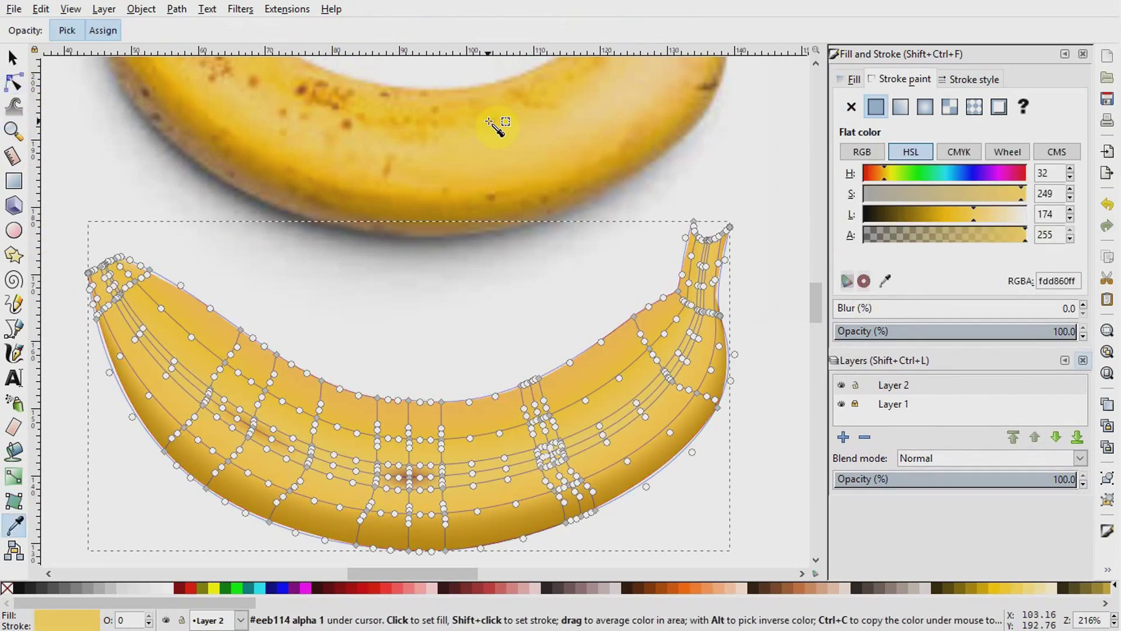
pyautogui.click(497, 126)
pyautogui.press('n')
pyautogui.click(751, 471)
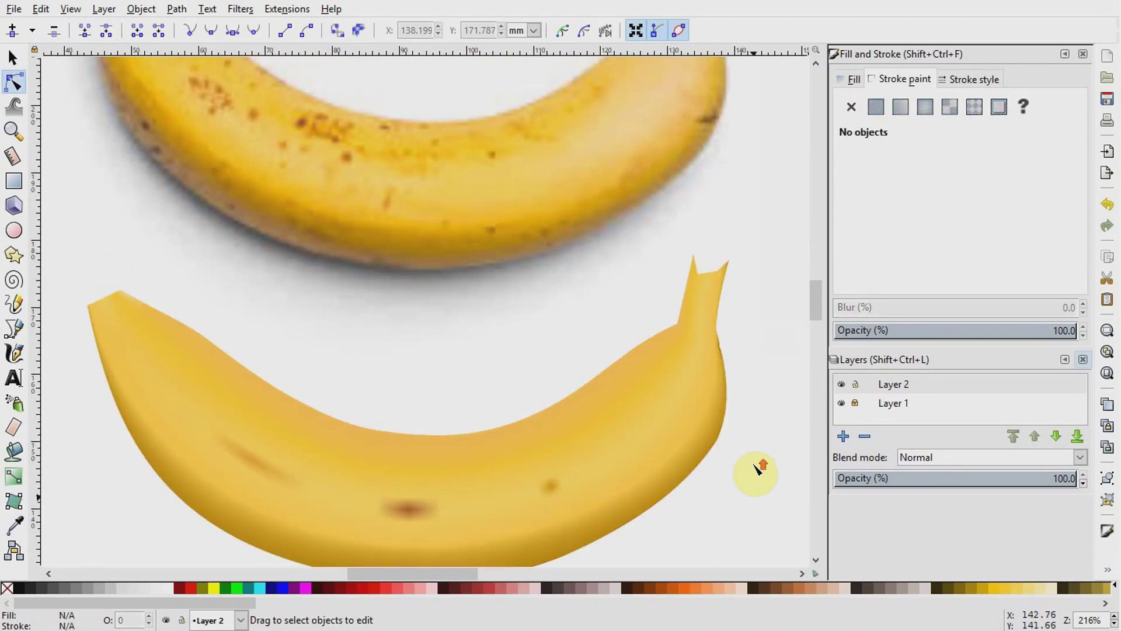
# - Move the stem-end path slightly down into the free area beside the photo banana's stem
pyautogui.scroll(1, 759, 467)
pyautogui.click(1113, 626)
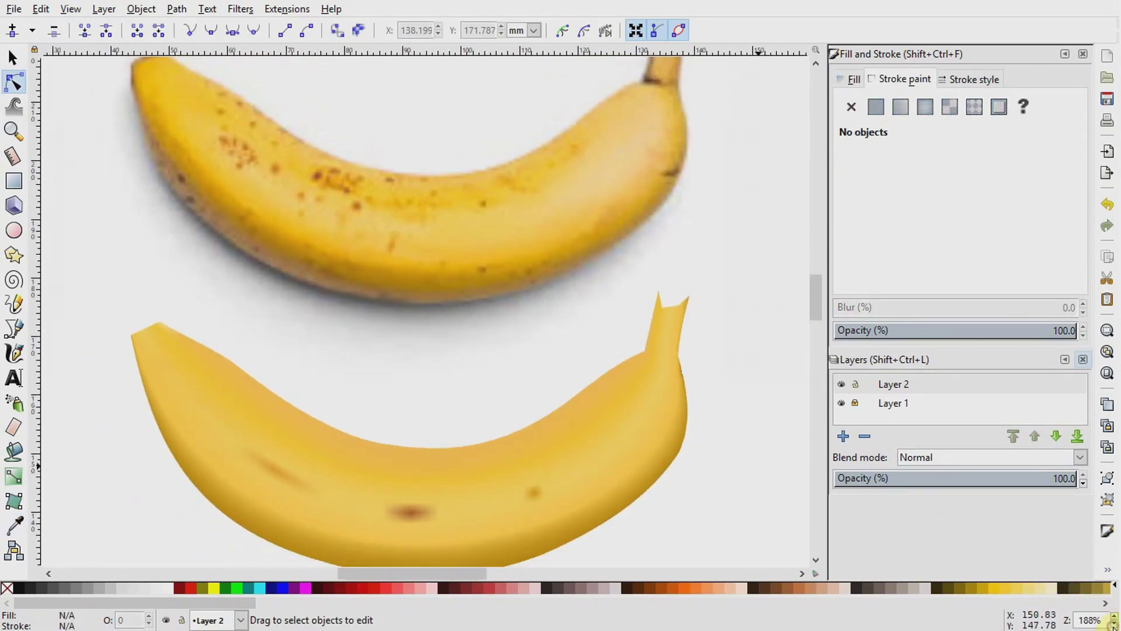
pyautogui.click(1113, 626)
pyautogui.scroll(2, 713, 380)
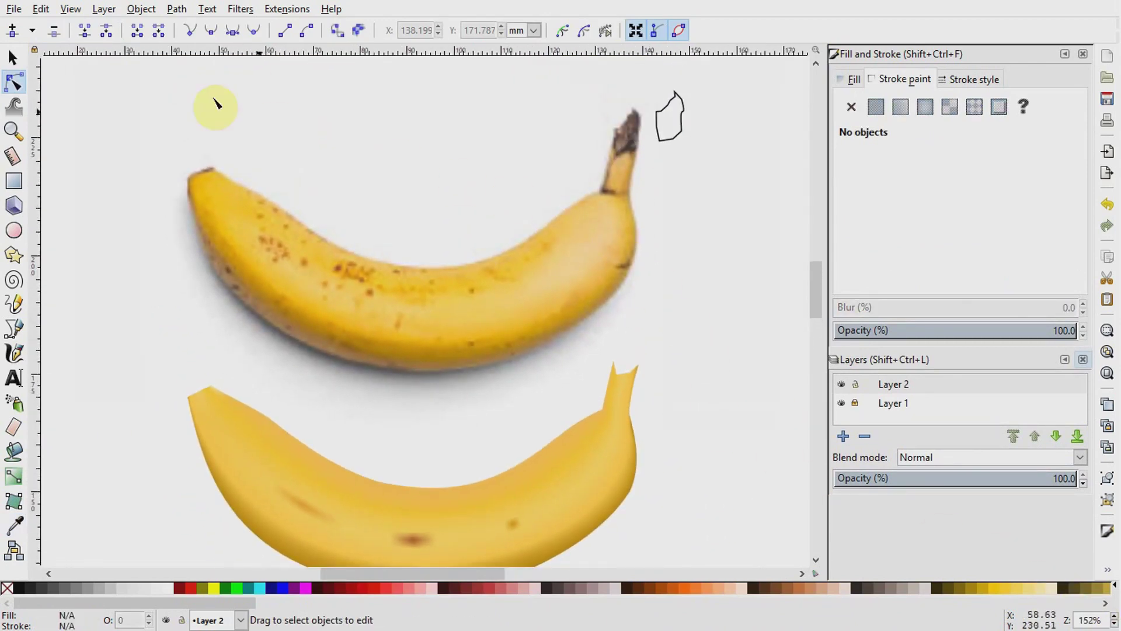
pyautogui.click(12, 57)
pyautogui.moveTo(674, 136); pyautogui.dragTo(698, 206)
pyautogui.scroll(-1, 735, 405)
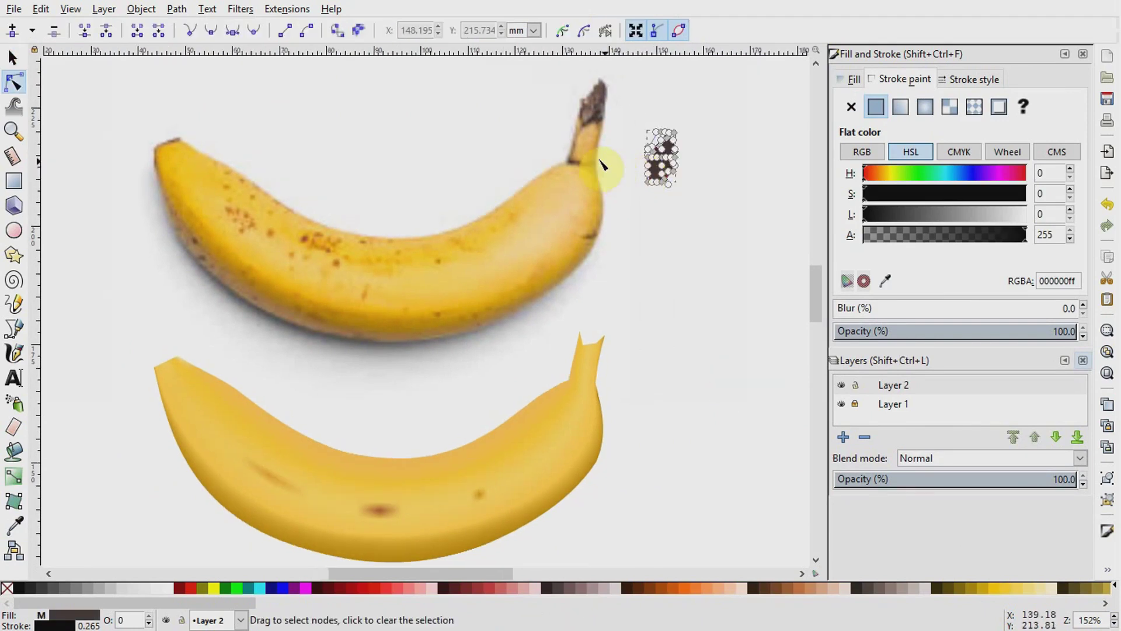
# - Remove the outline stroke from the dark stem-end piece and place it on top of the drawn banana's stem
pyautogui.click(19, 58)
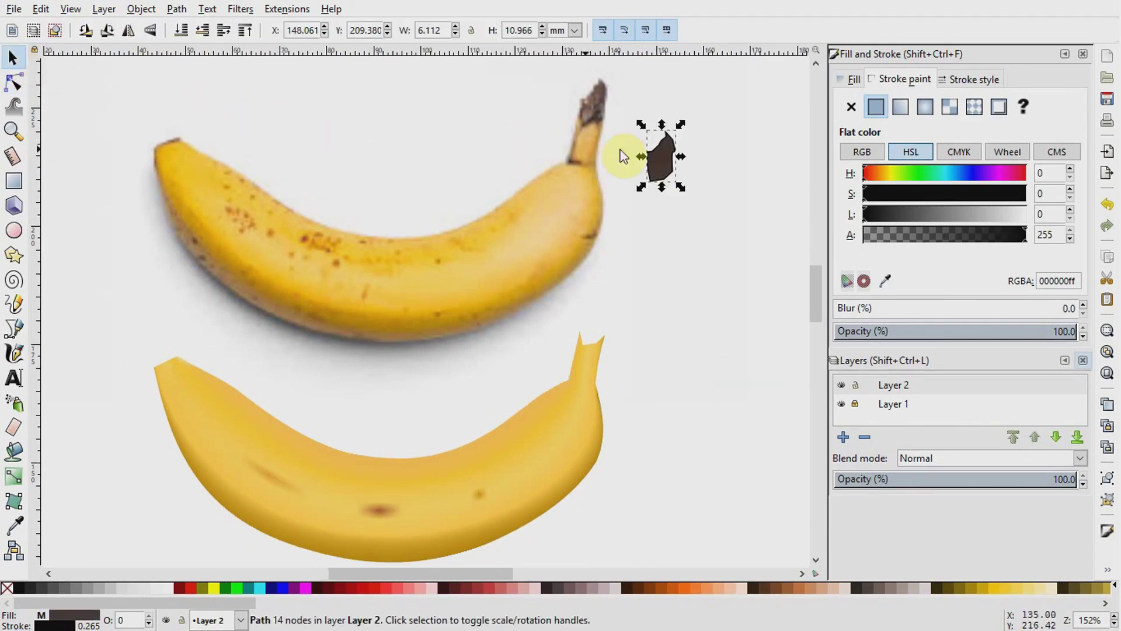
pyautogui.click(851, 107)
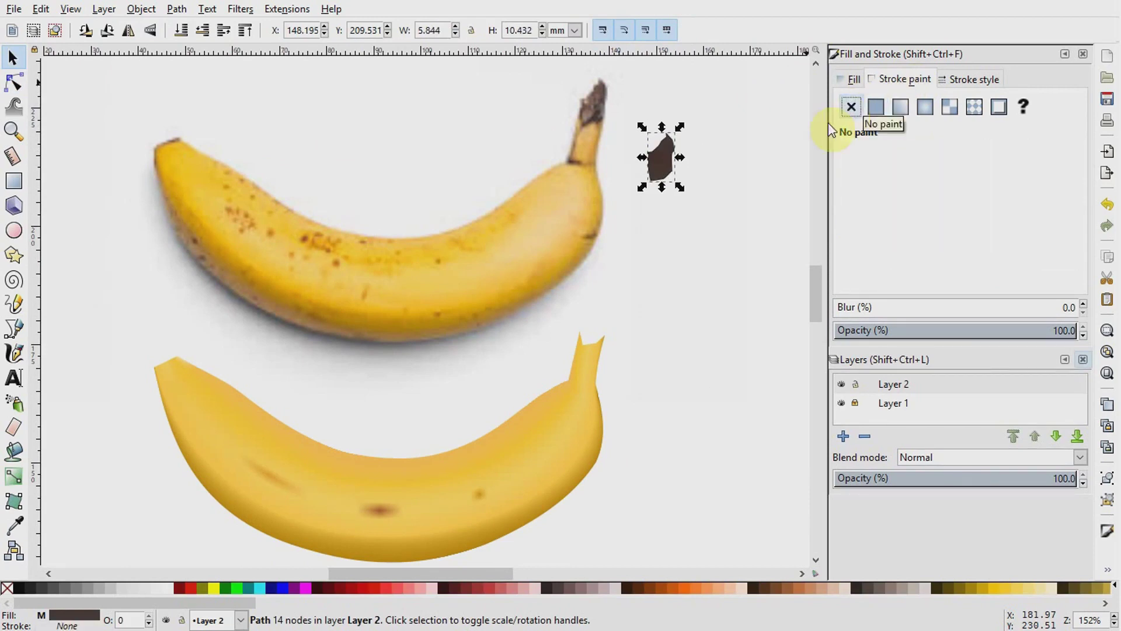
pyautogui.click(716, 185)
pyautogui.click(668, 168)
pyautogui.moveTo(669, 168); pyautogui.dragTo(596, 321)
pyautogui.click(749, 347)
pyautogui.click(605, 329)
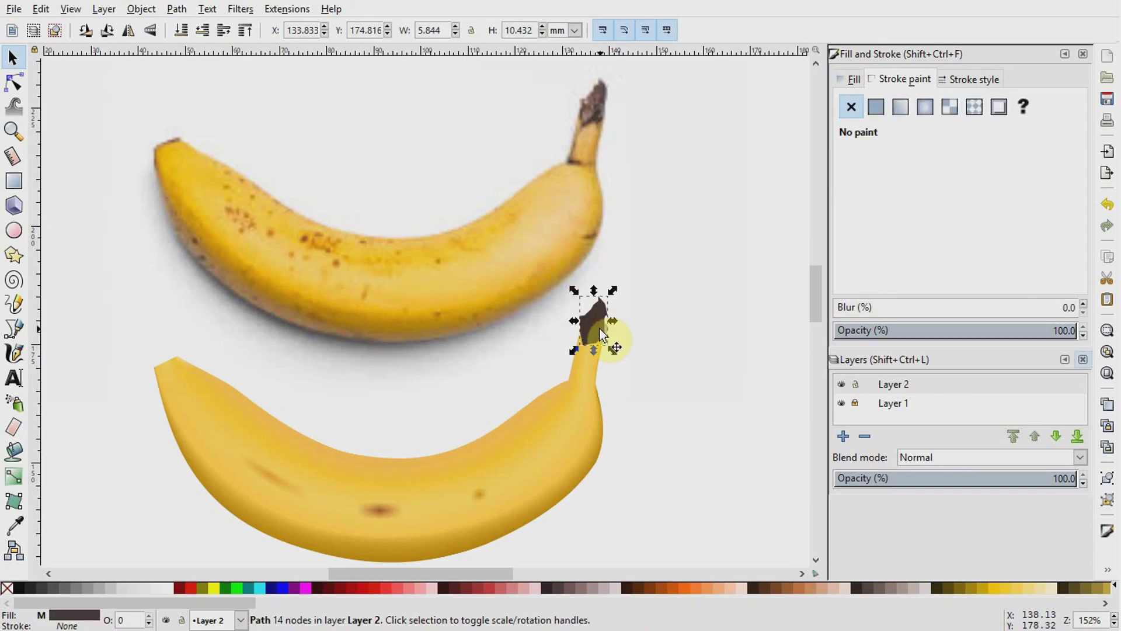
pyautogui.click(689, 403)
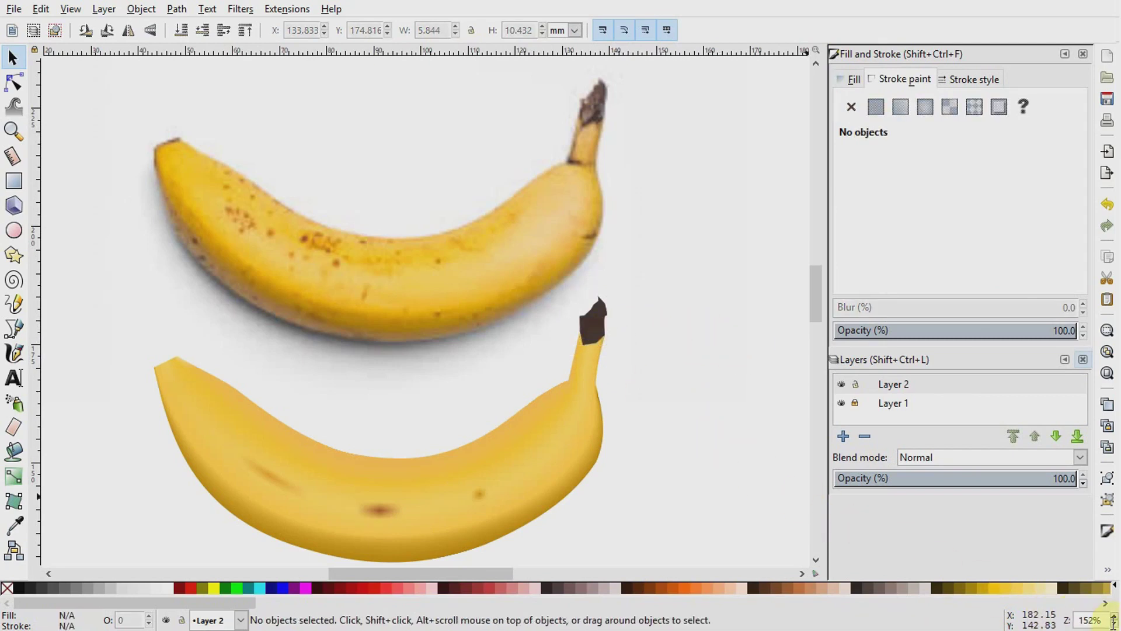
# - Examine the finished banana drawing and compare it with the photo above it
pyautogui.scroll(3, 1113, 620)
pyautogui.scroll(-4, 701, 429)
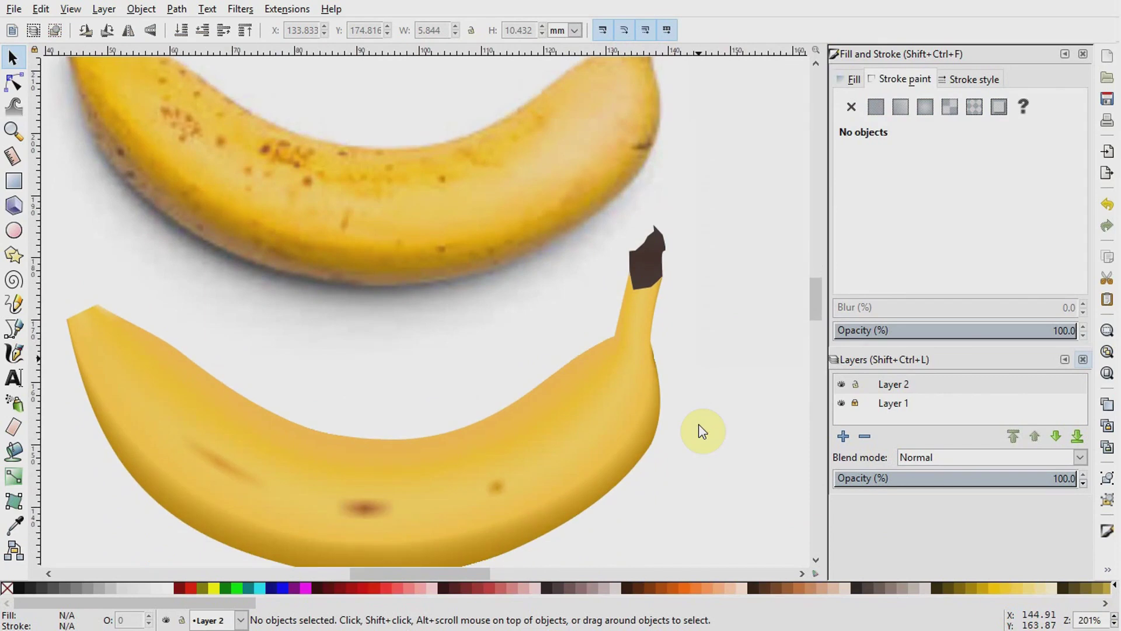
pyautogui.moveTo(476, 573); pyautogui.dragTo(467, 576)
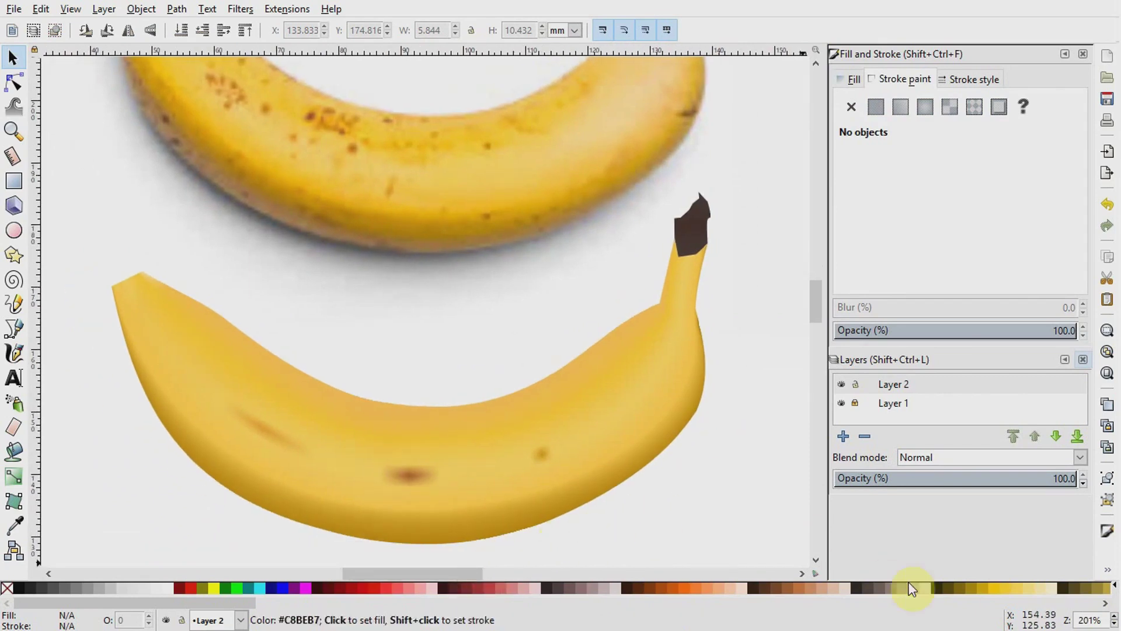
pyautogui.click(1114, 624)
pyautogui.click(1114, 624)
pyautogui.scroll(1, 768, 488)
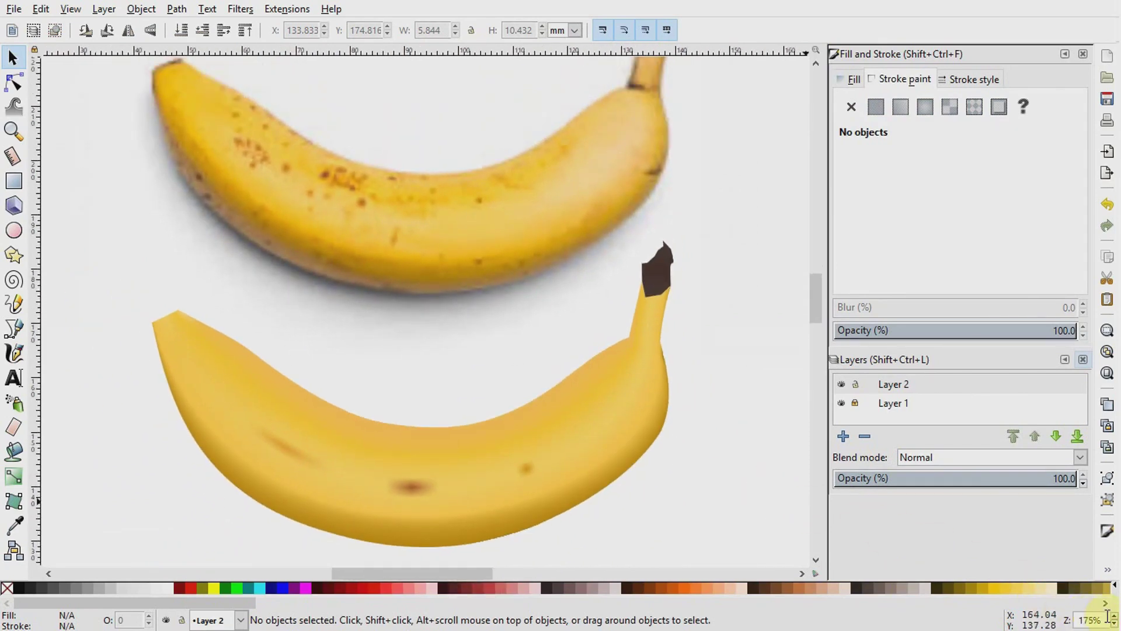
pyautogui.scroll(-1, 1114, 620)
pyautogui.scroll(1, 742, 460)
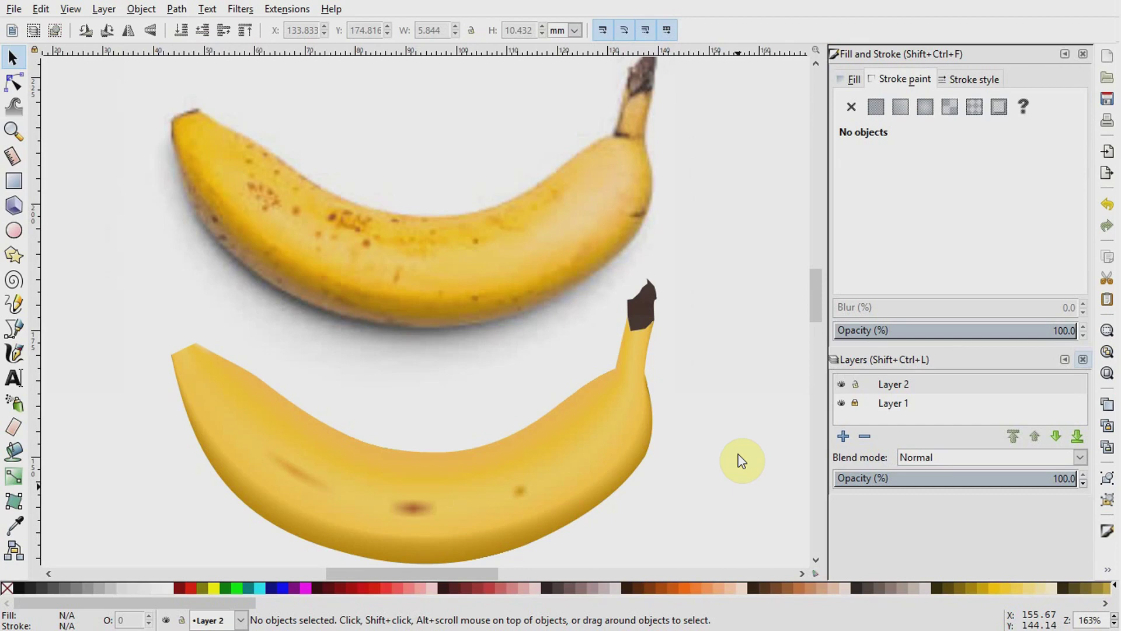
pyautogui.click(742, 460)
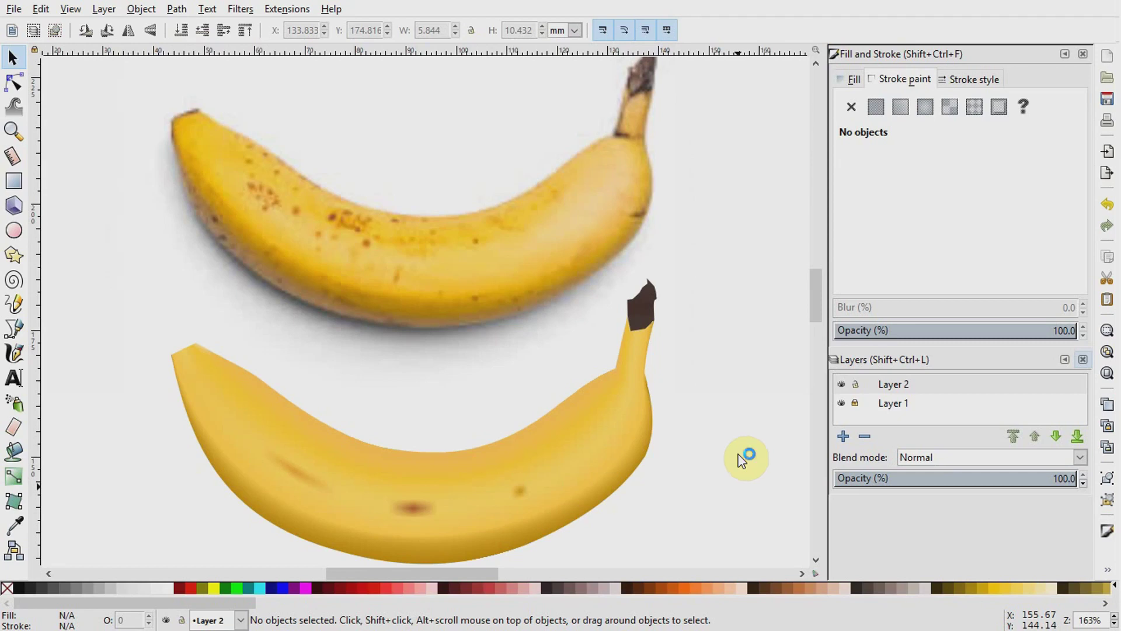